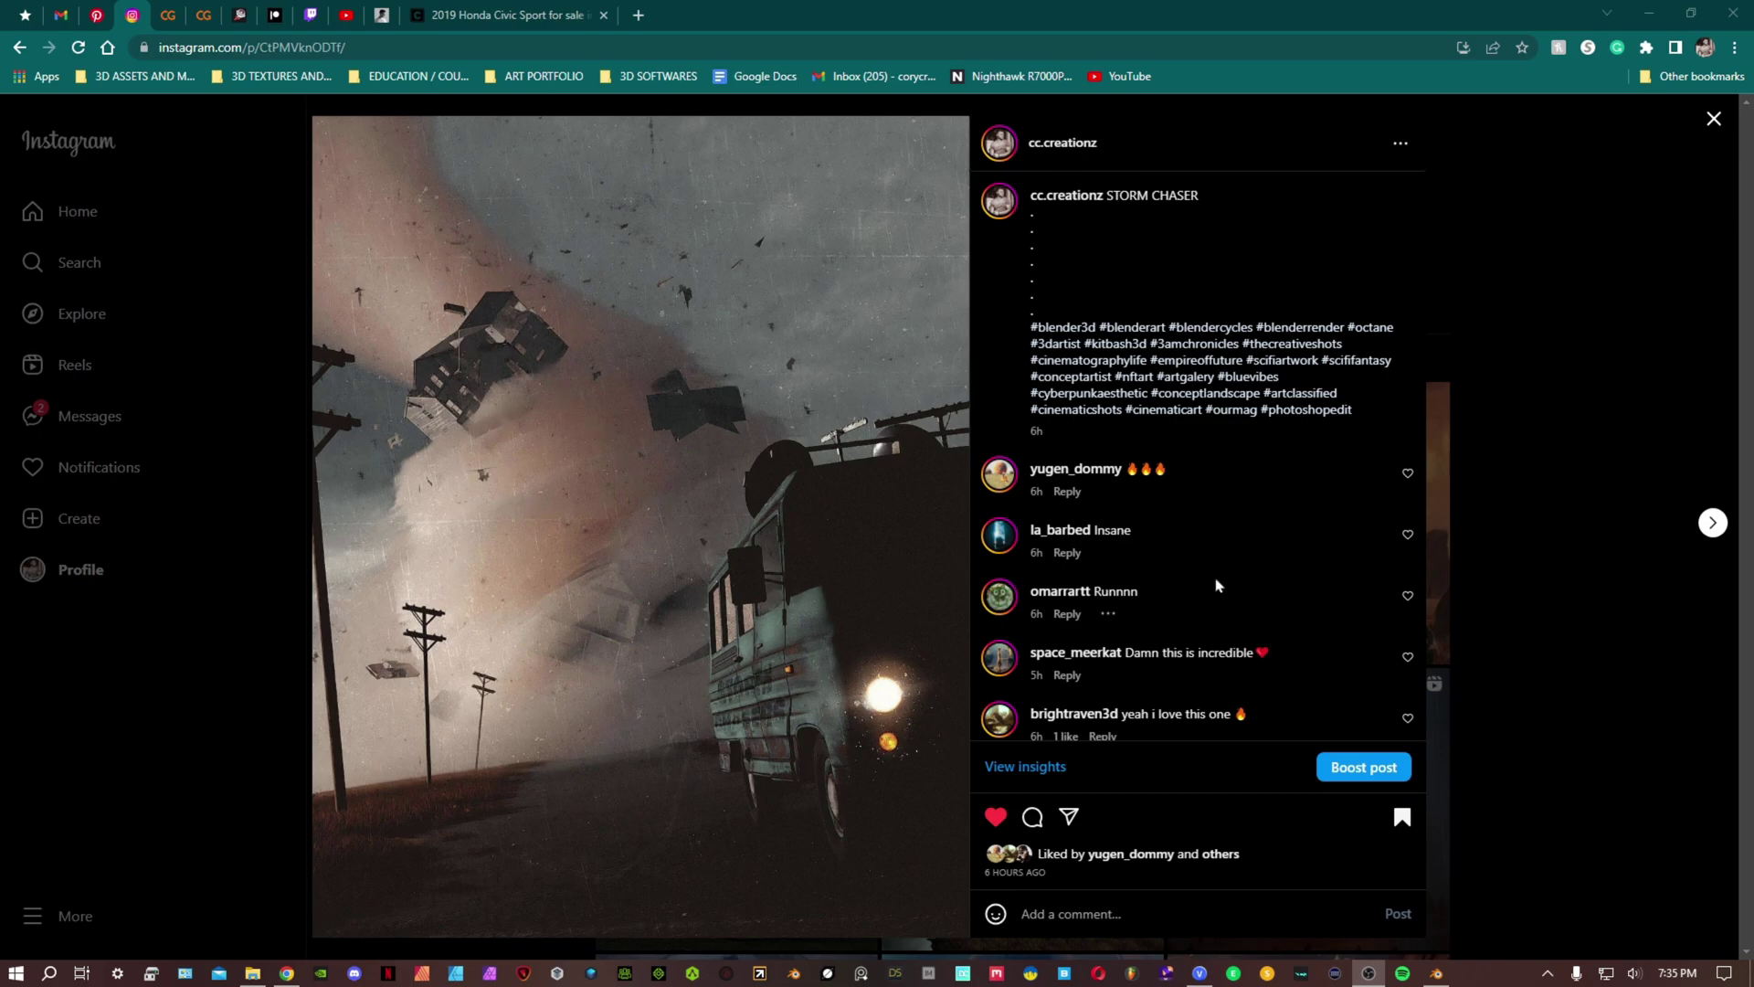
Advance to the next Instagram post, the 'A STORM IS COMING' video.
{"action": "left_click", "coordinate": [1711, 521]}
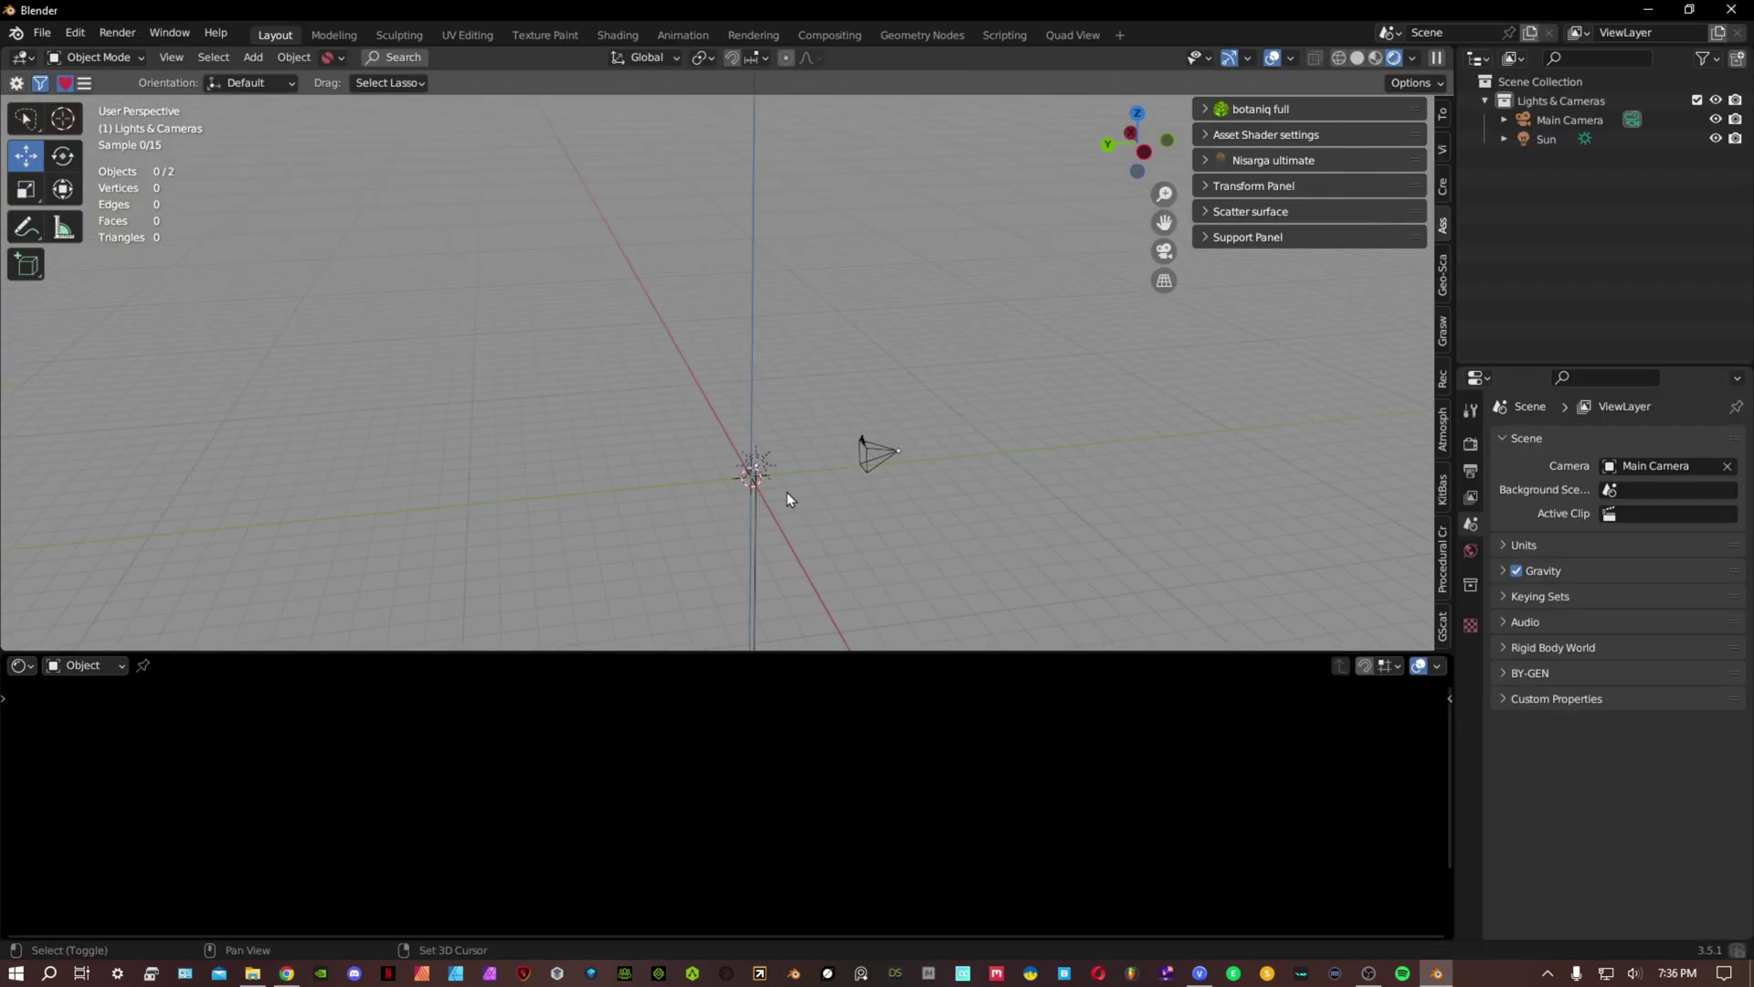
Add a cube, stretch it tall along Z and raise it to stand on the origin.
{"action": "key", "text": "shift+a"}
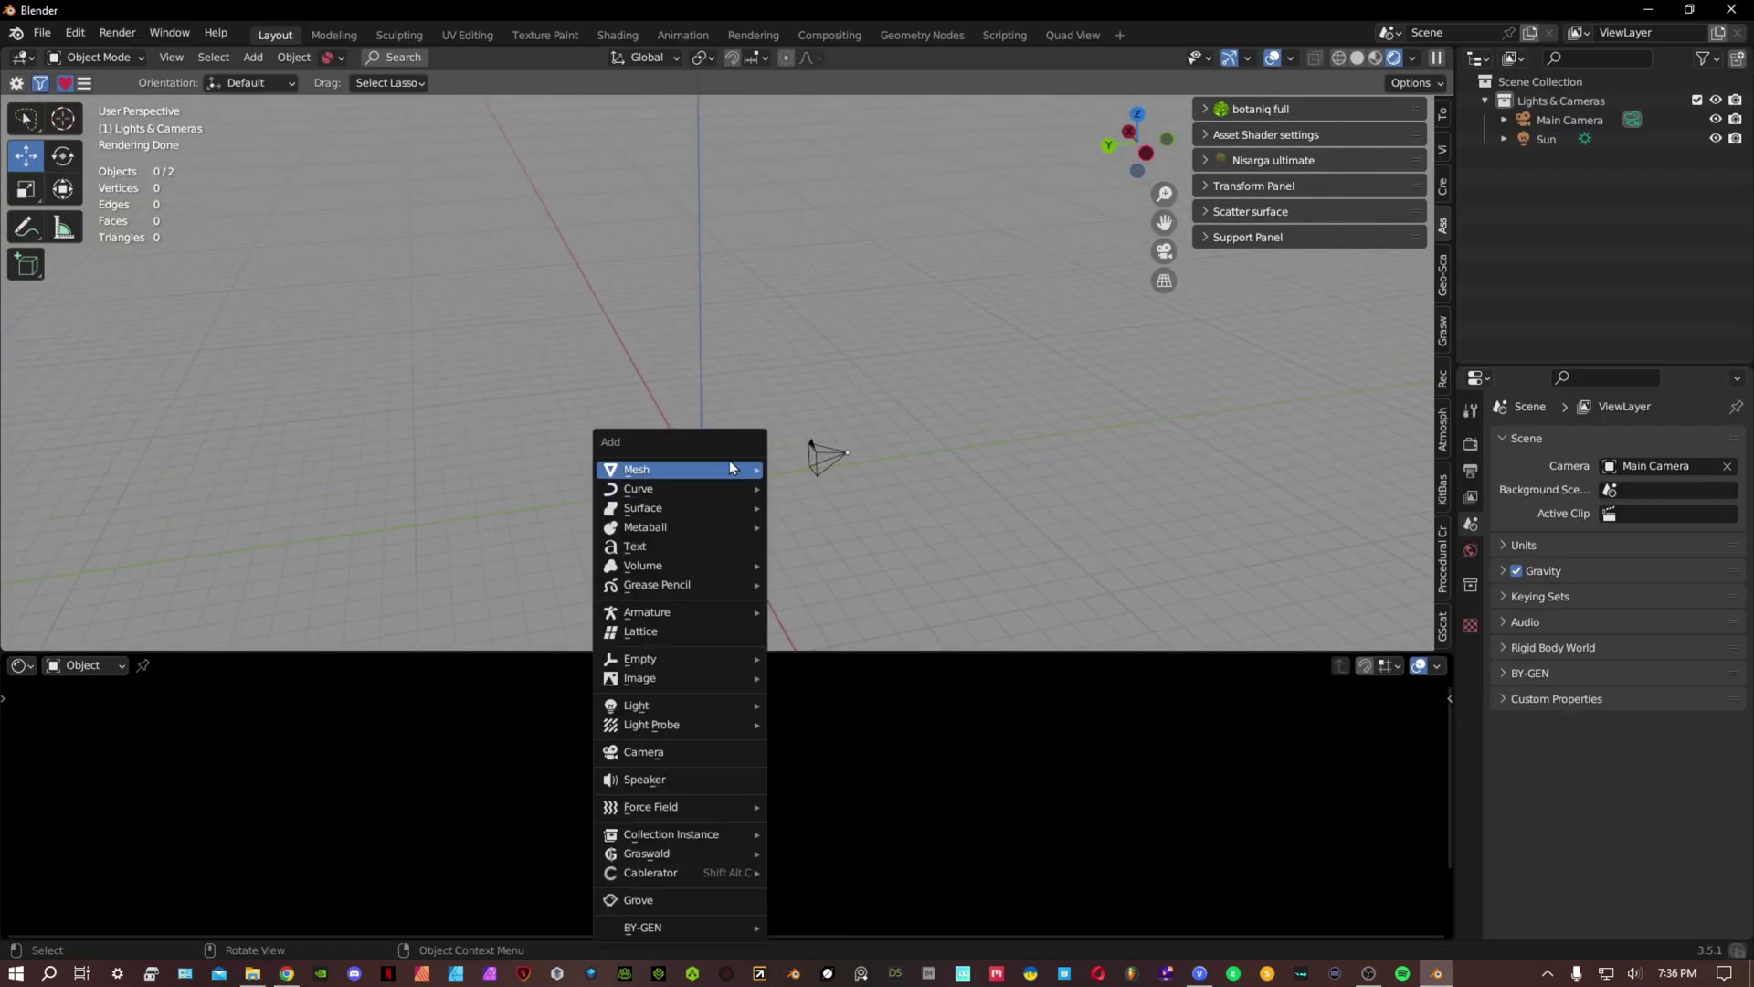
{"action": "mouse_move", "coordinate": [731, 467]}
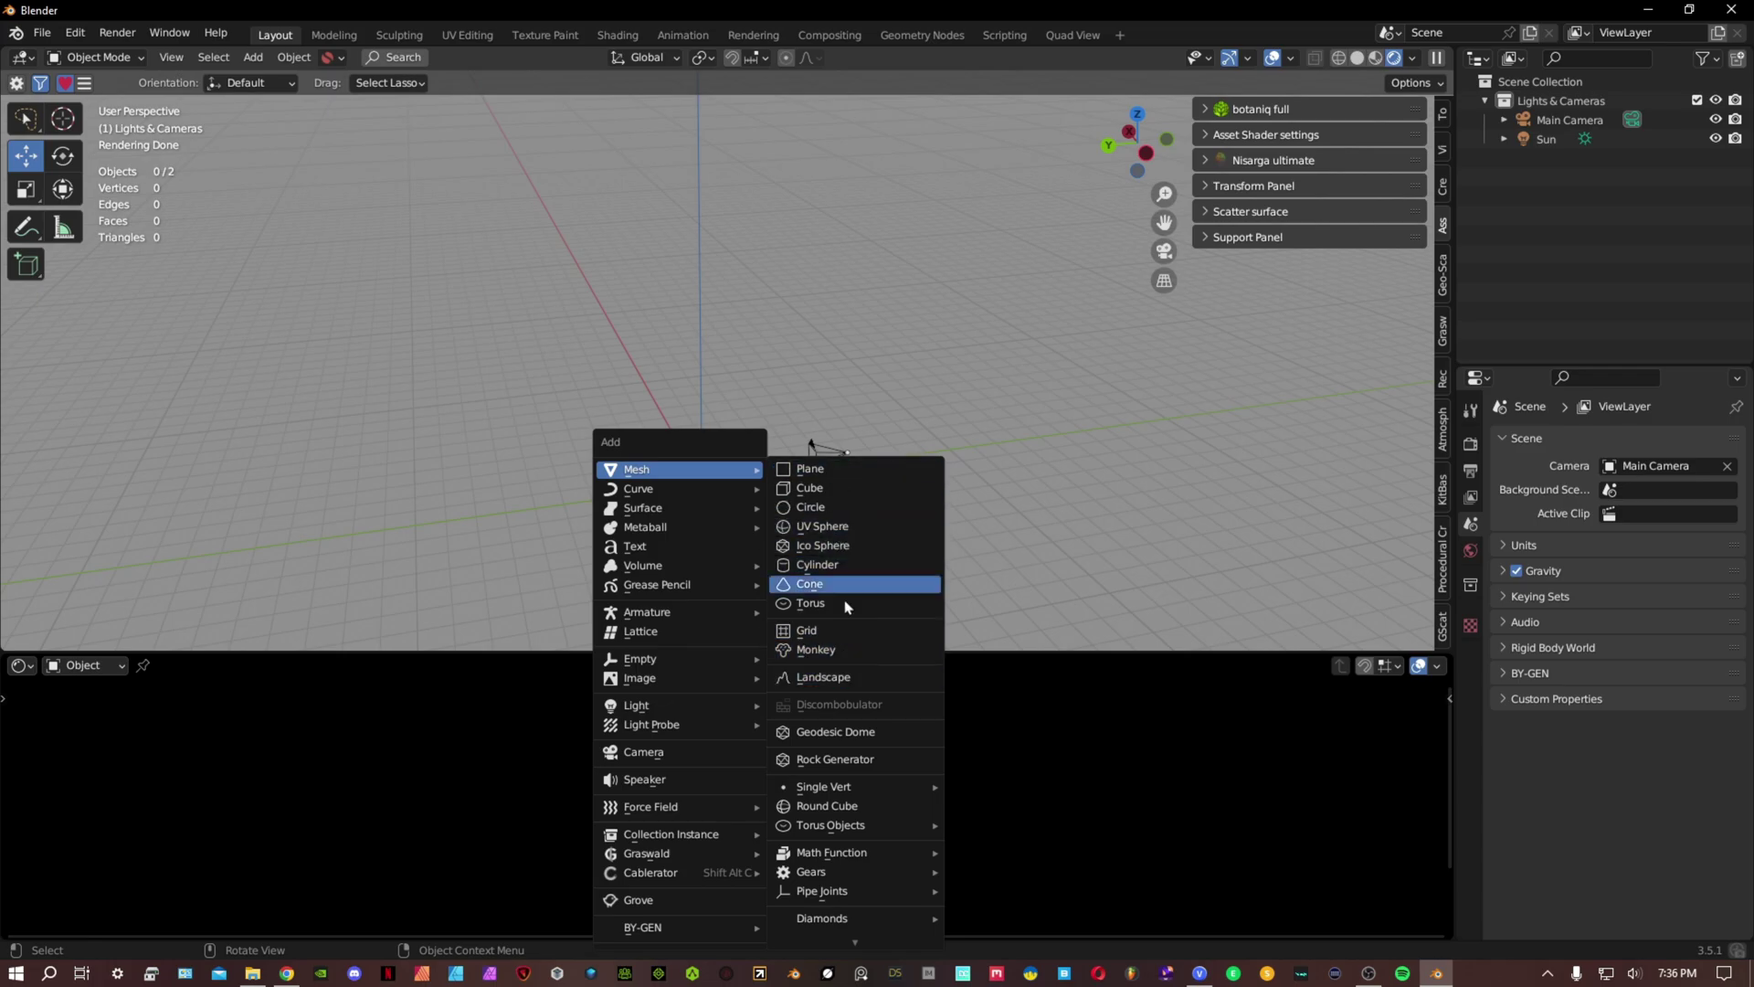
{"action": "left_click", "coordinate": [872, 501]}
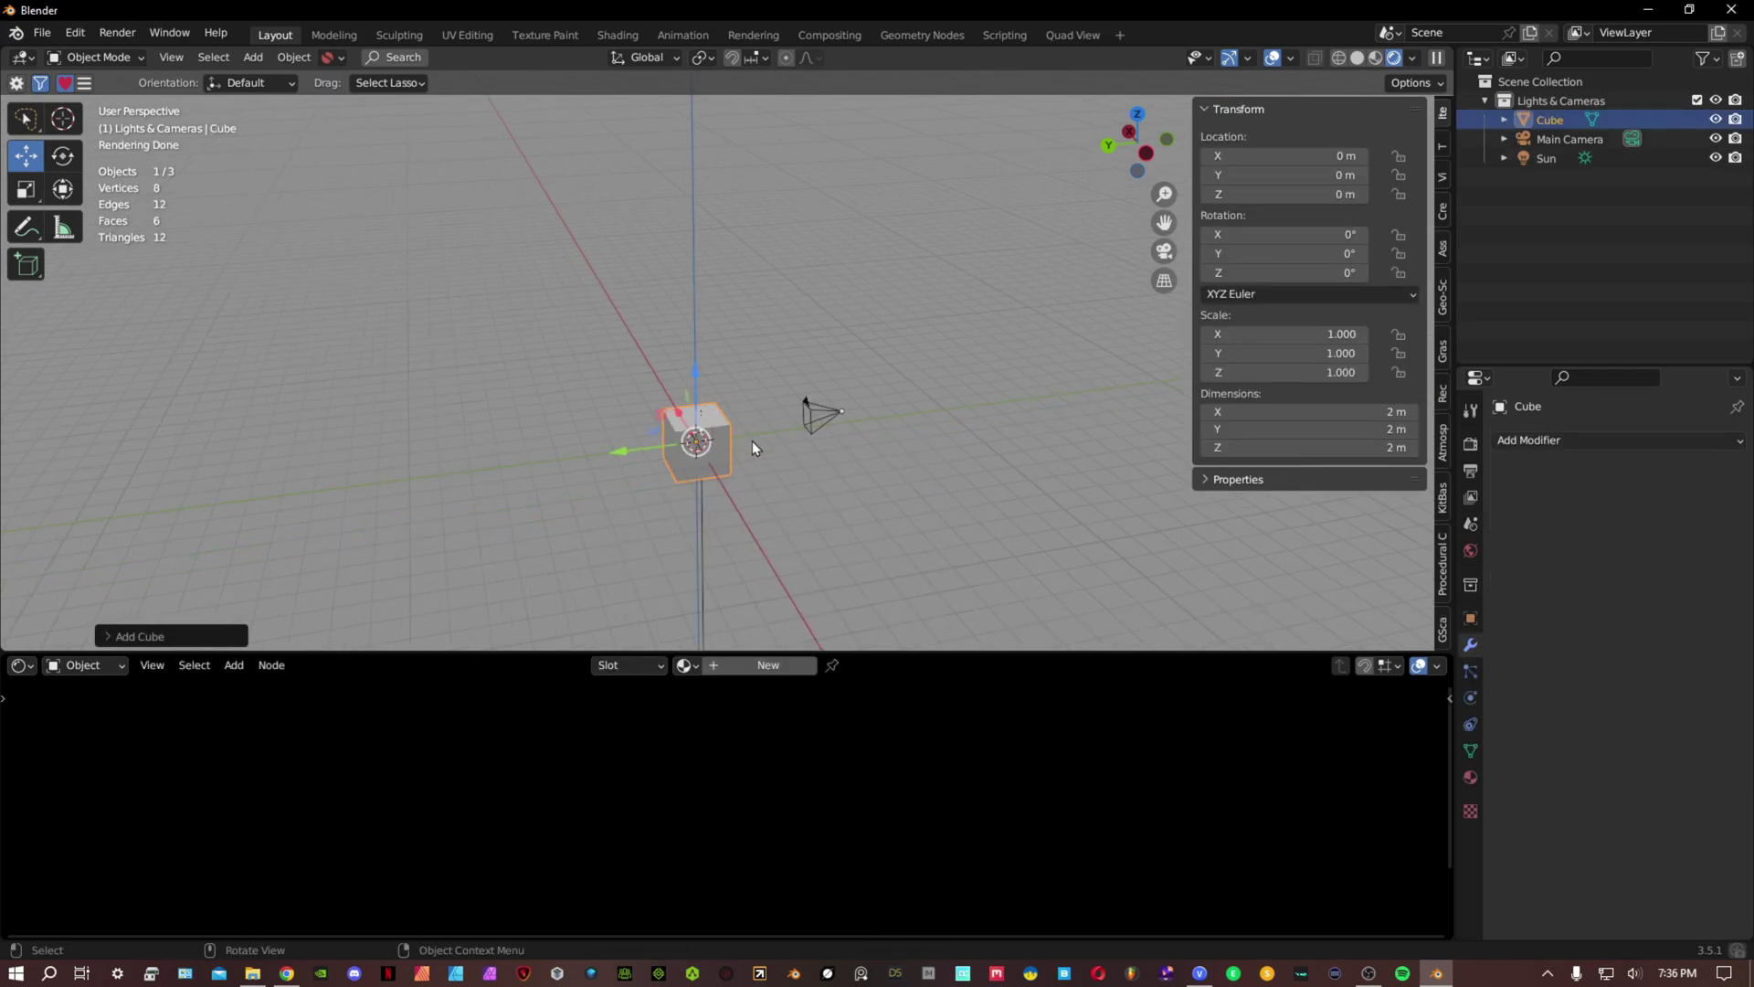
{"action": "key", "text": "s"}
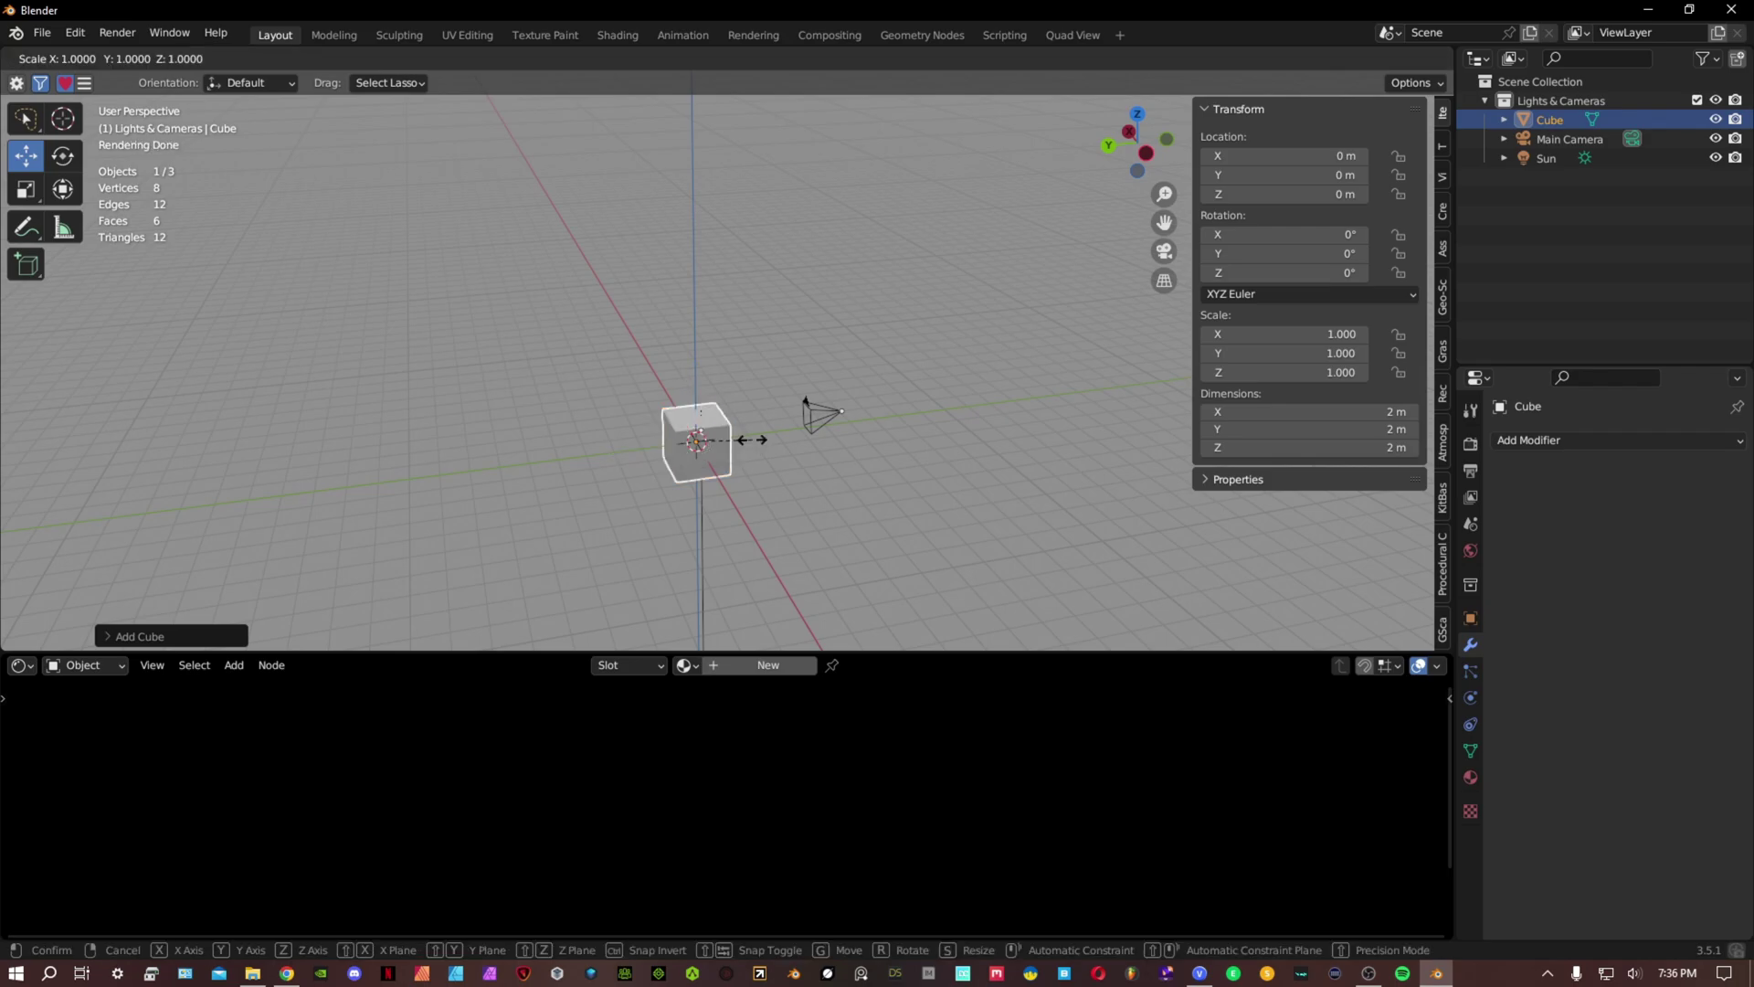
{"action": "key", "text": "z"}
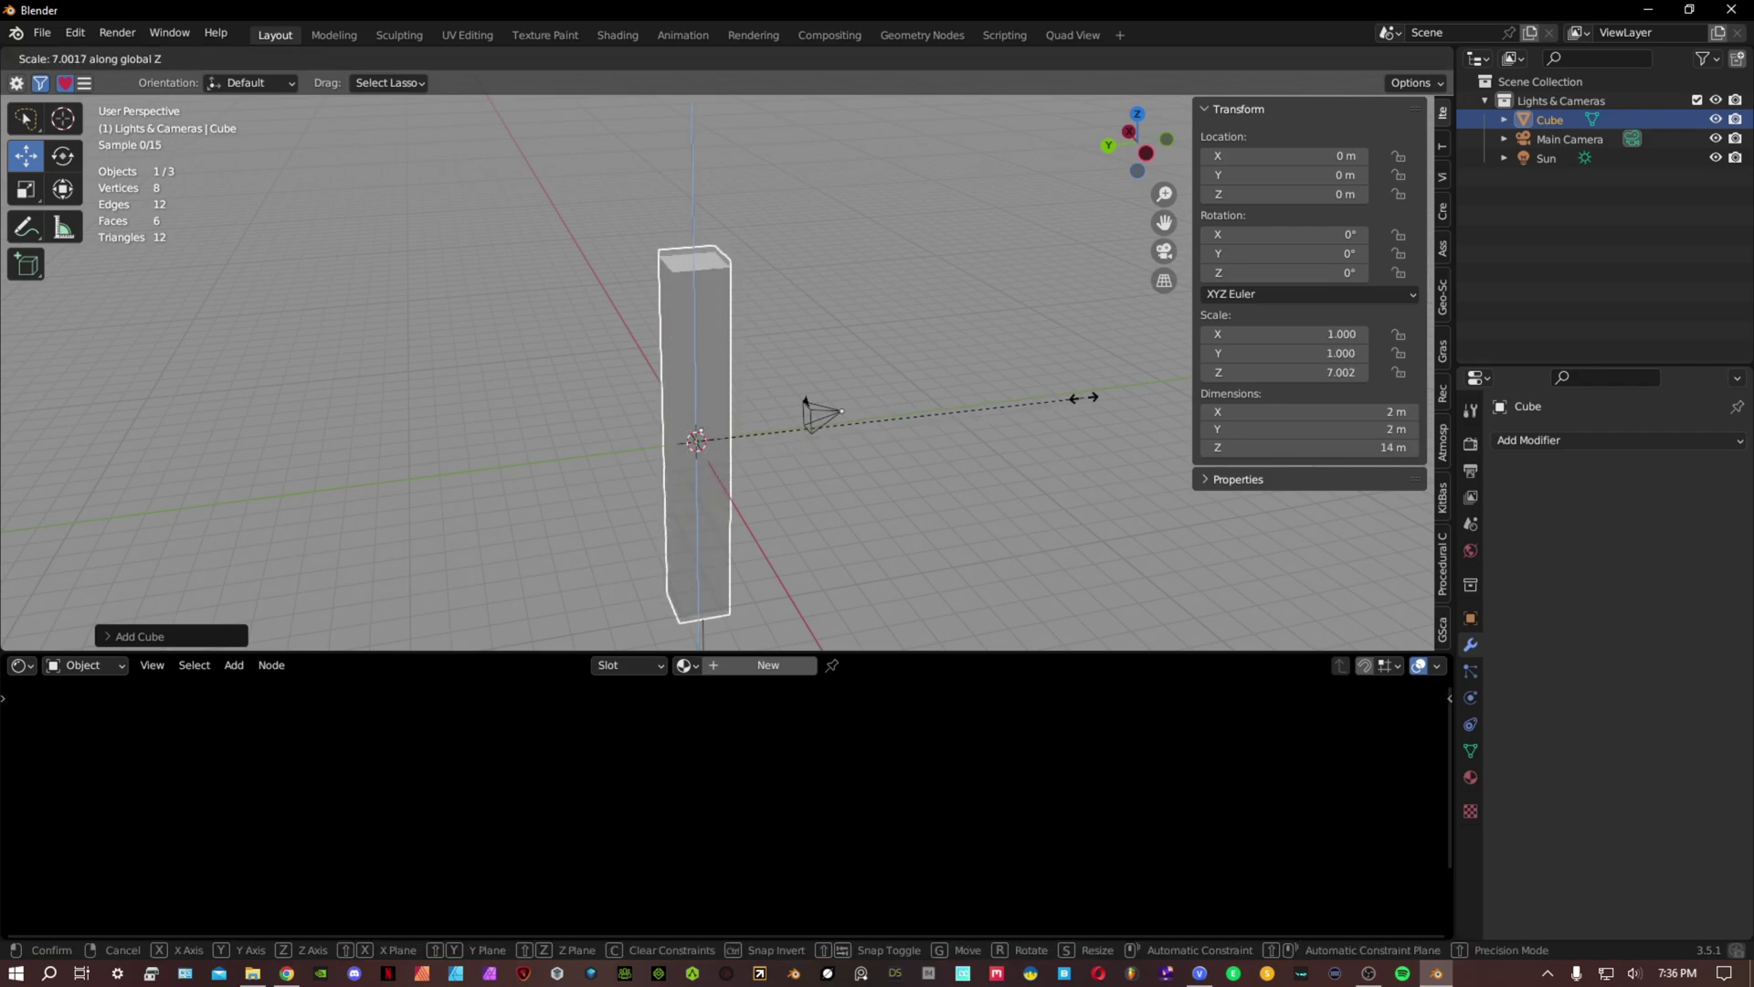
{"action": "left_click", "coordinate": [982, 404]}
{"action": "middle_click_drag", "start_coordinate": [966, 430], "coordinate": [737, 392]}
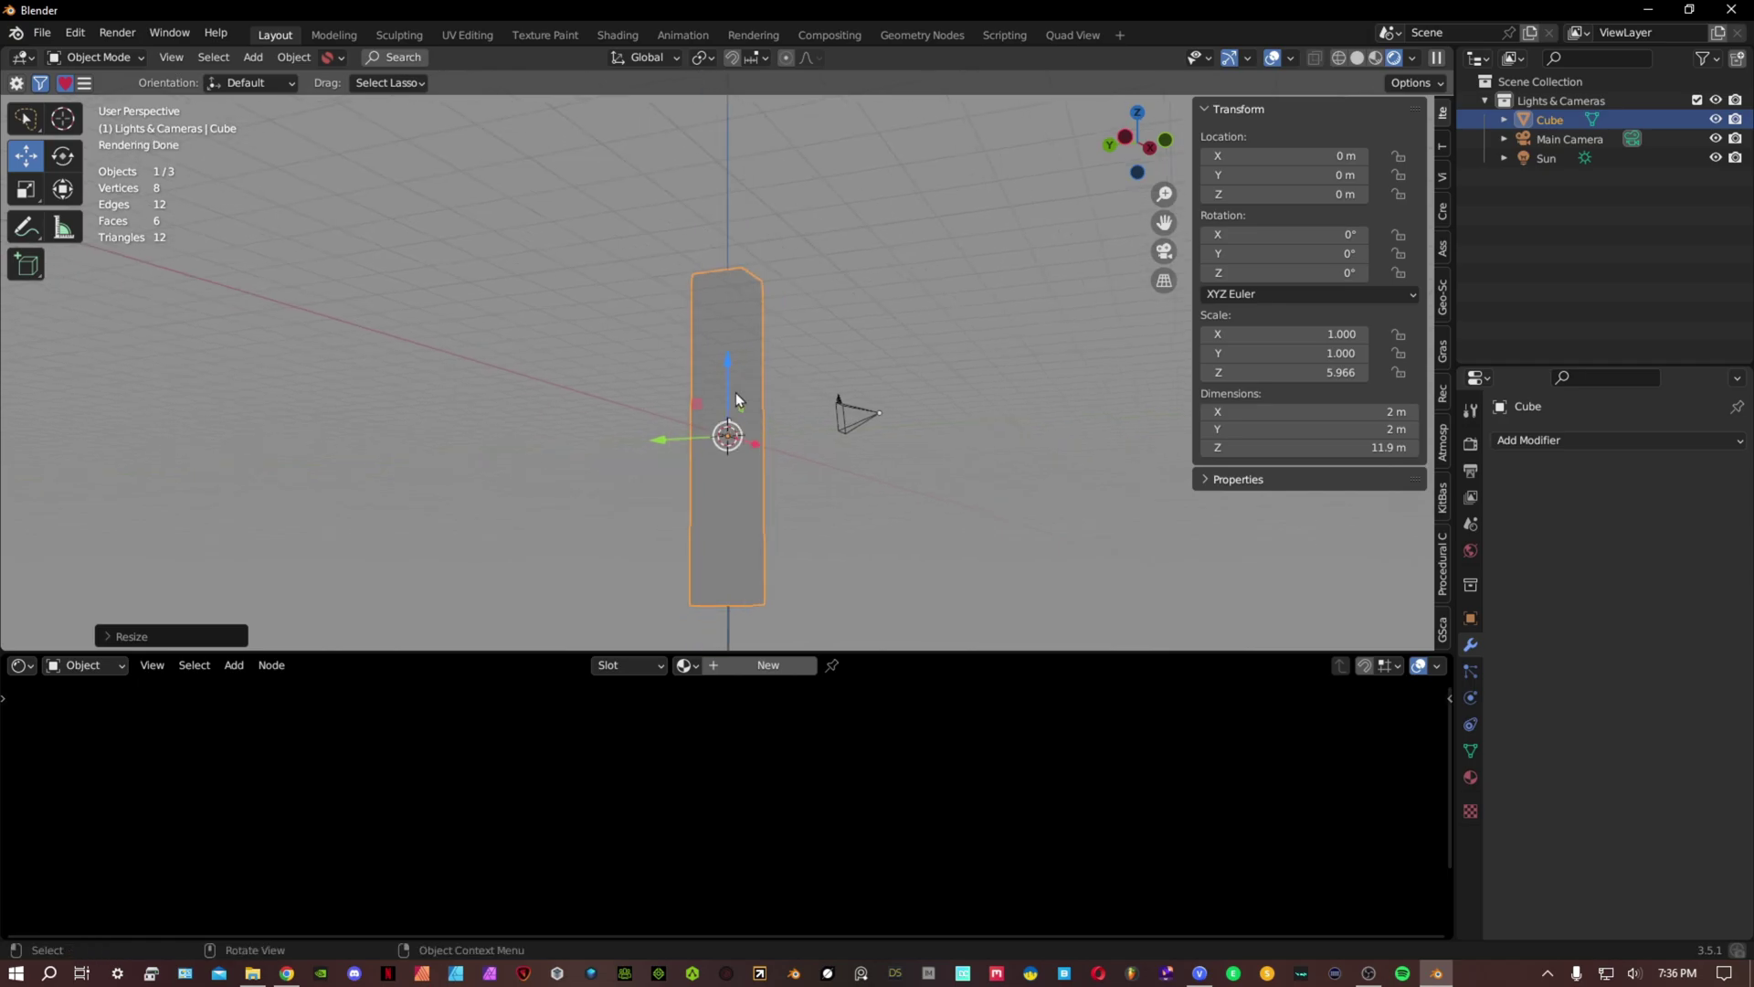
{"action": "left_click_drag", "start_coordinate": [737, 392], "coordinate": [738, 209]}
{"action": "middle_click_drag", "start_coordinate": [774, 279], "coordinate": [793, 369]}
Apply all transforms to the 11.9 m tall column.
{"action": "key", "text": "ctrl+a"}
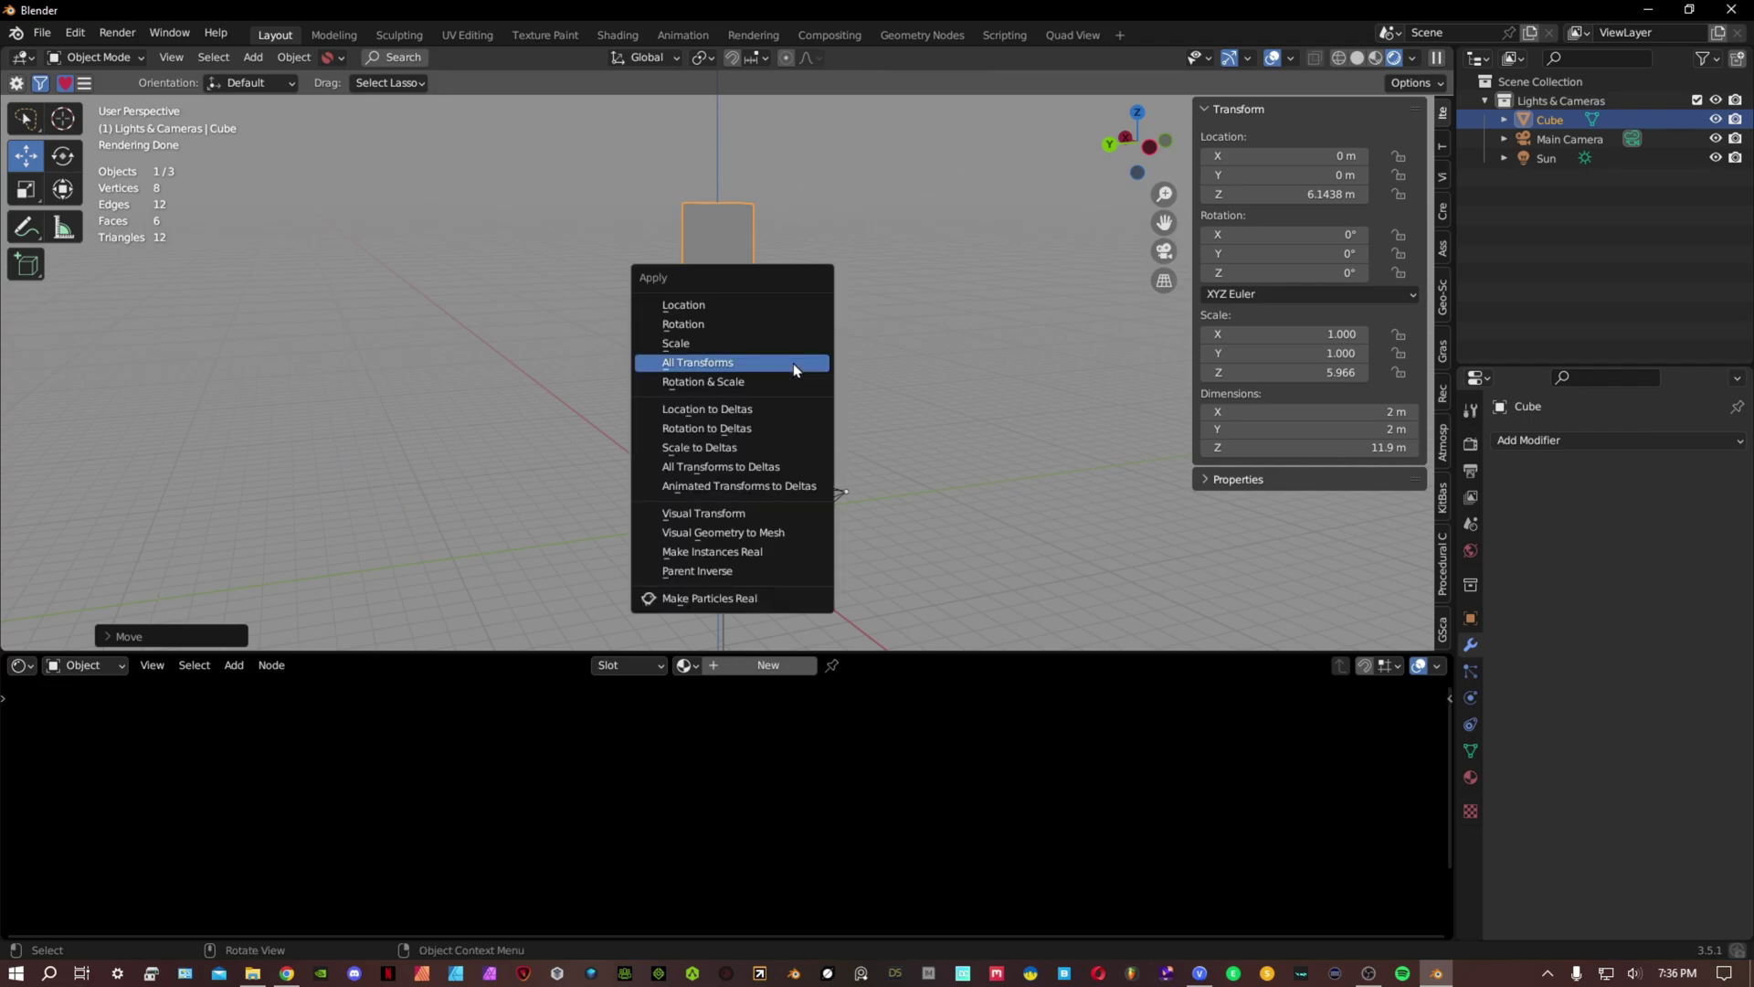
{"action": "right_click", "coordinate": [793, 380]}
{"action": "key", "text": "Escape"}
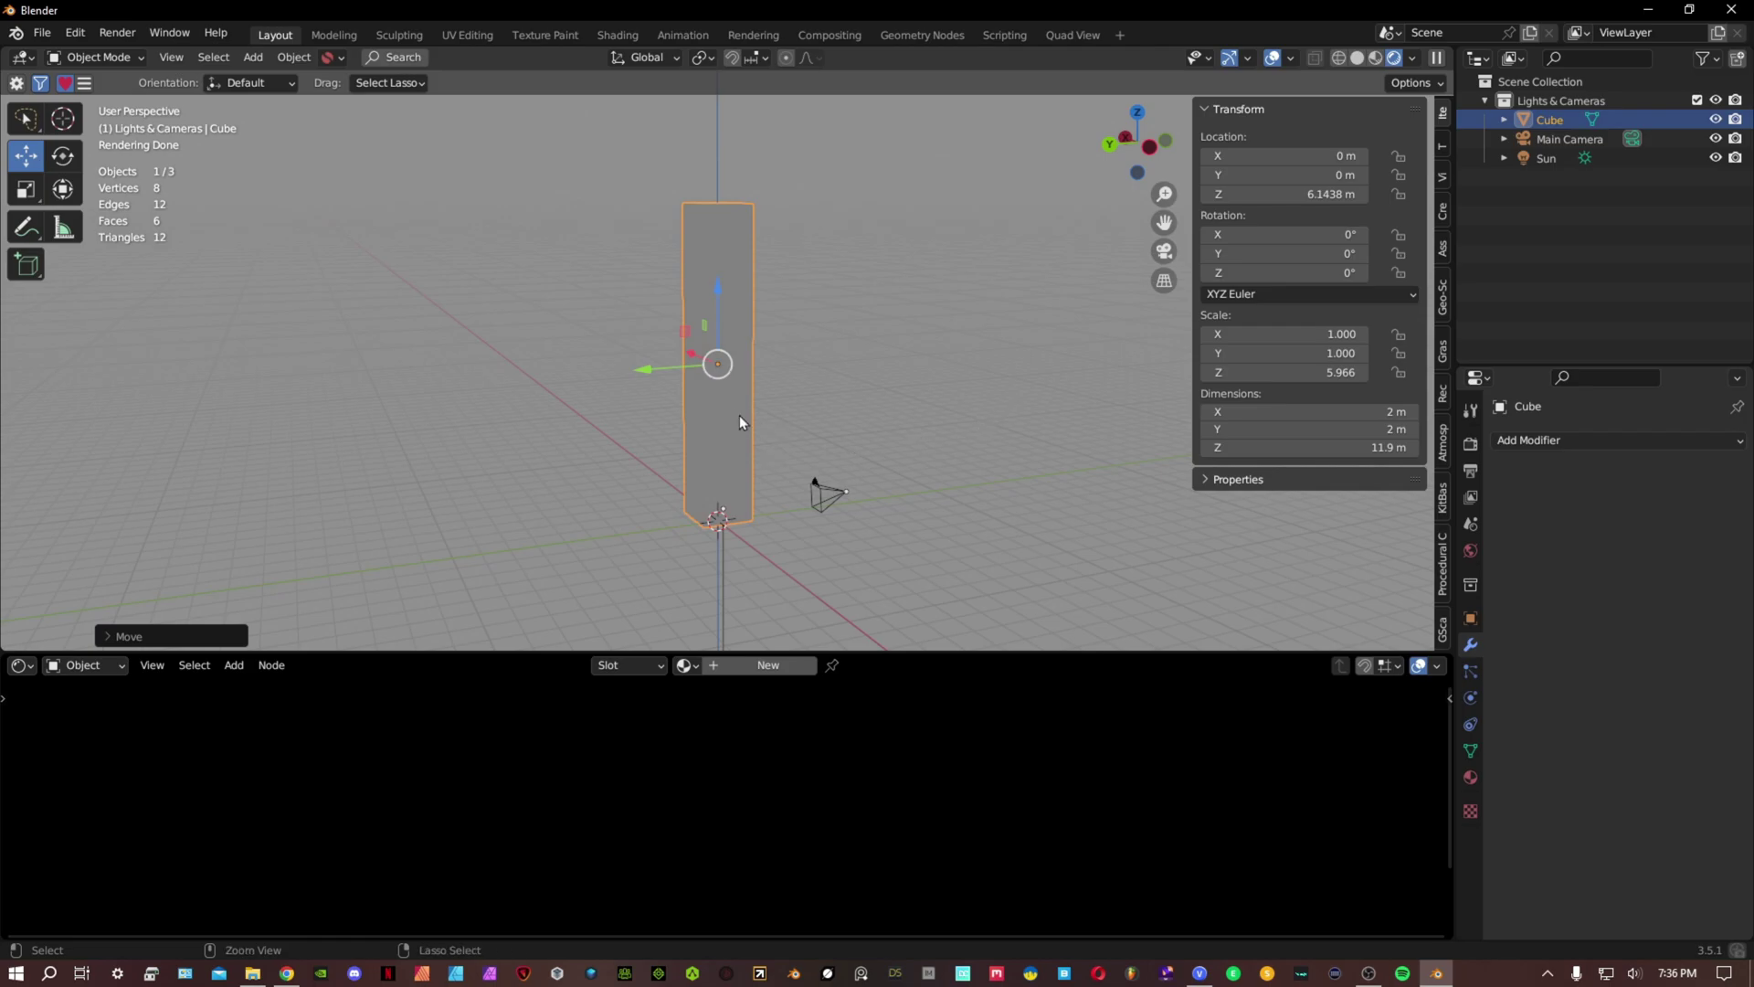
{"action": "key", "text": "ctrl+a"}
{"action": "left_click", "coordinate": [737, 416]}
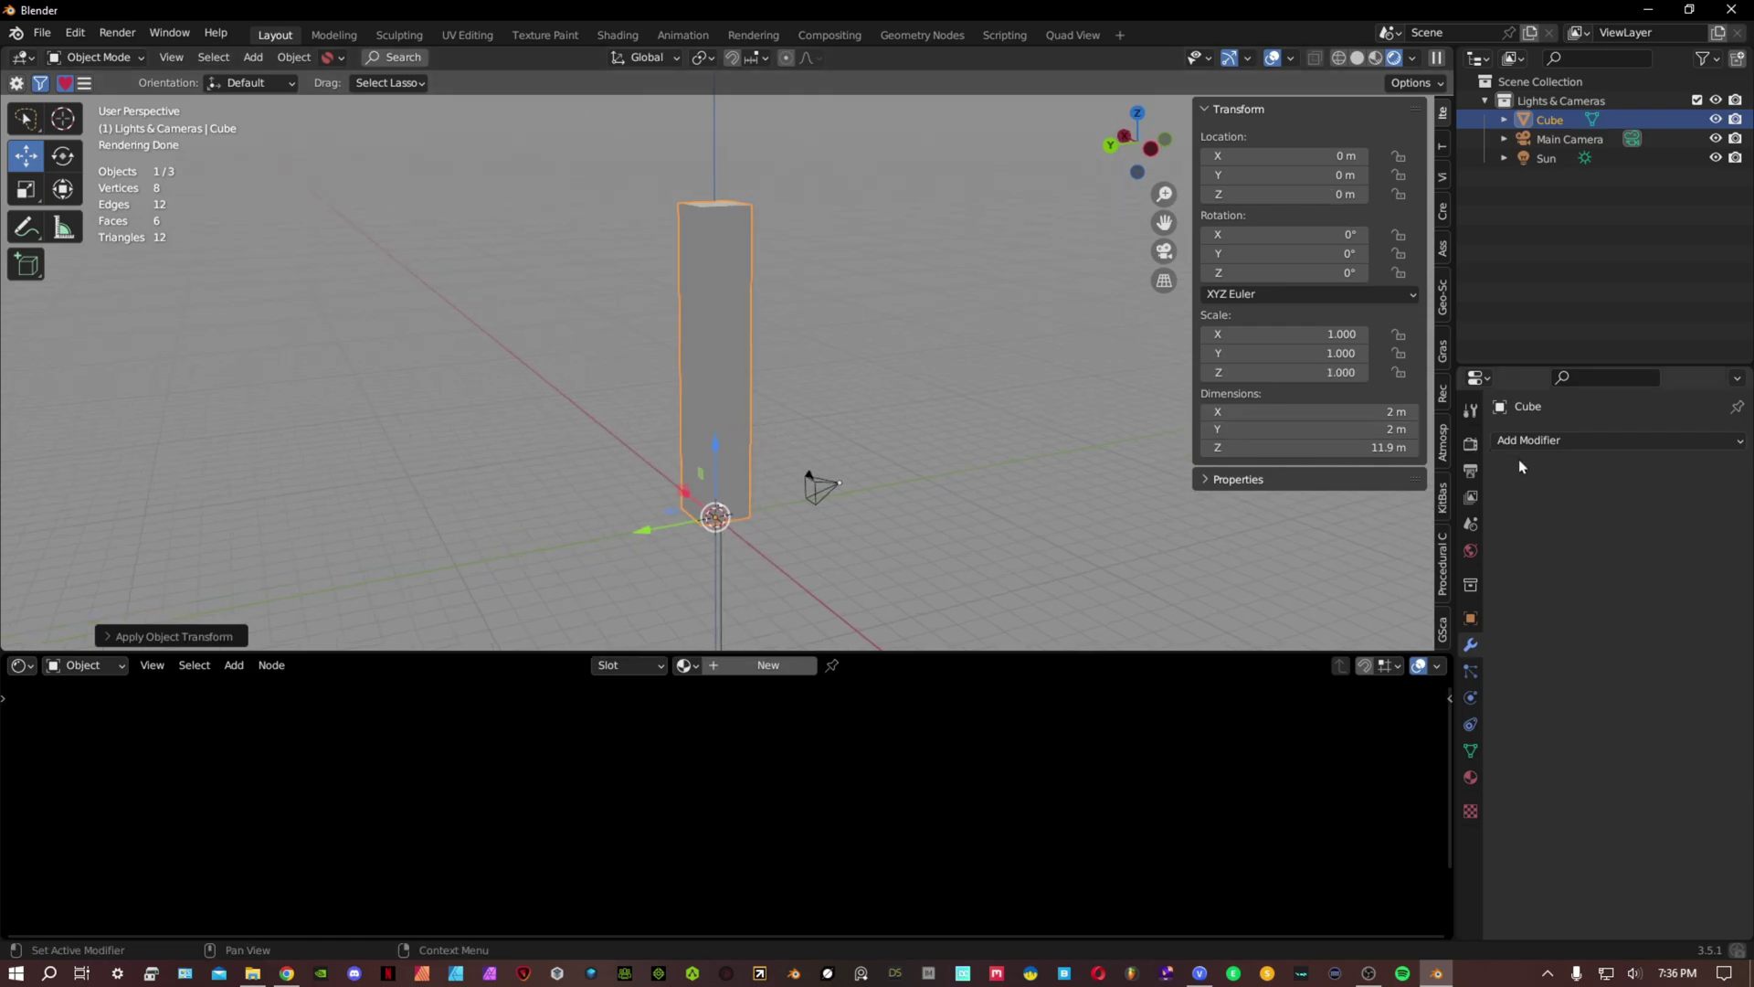
Subdivide the column's mesh three times in Edit Mode, reaching 386 vertices.
{"action": "middle_click_drag", "start_coordinate": [1005, 420], "coordinate": [784, 386]}
{"action": "key", "text": "ctrl+Tab"}
{"action": "left_click", "coordinate": [934, 388]}
{"action": "right_click", "coordinate": [801, 390]}
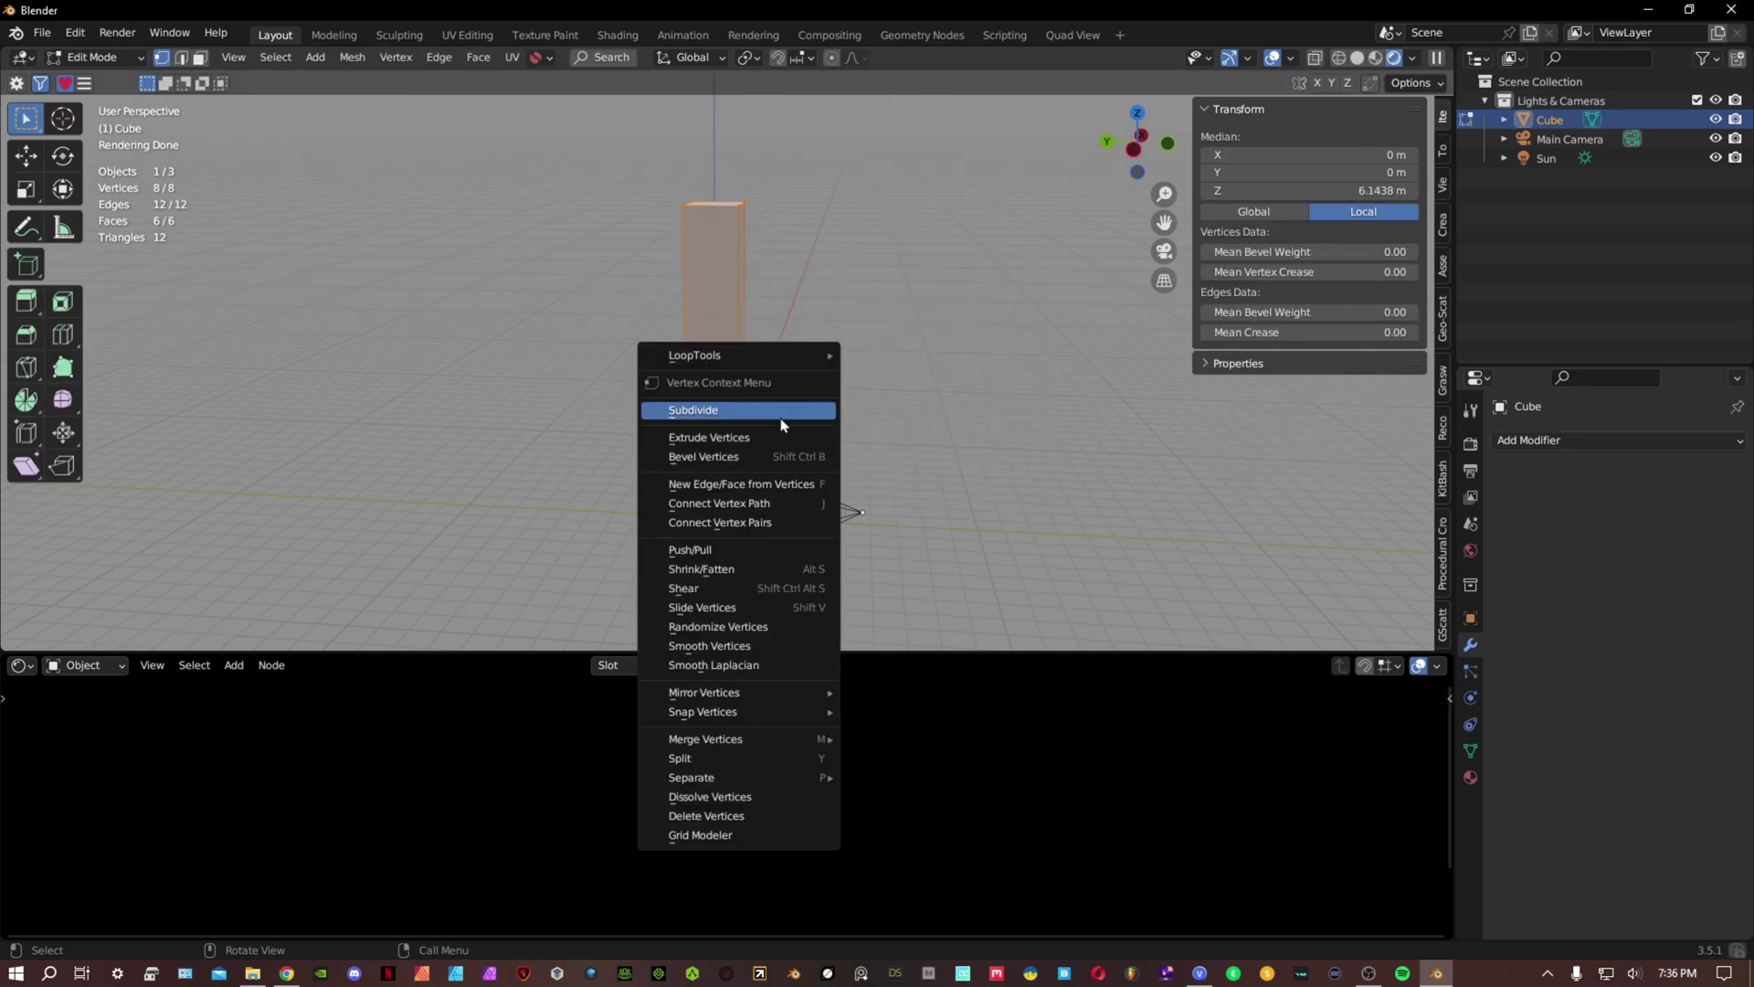
{"action": "left_click", "coordinate": [781, 408]}
{"action": "right_click", "coordinate": [779, 443]}
{"action": "left_click", "coordinate": [779, 443]}
{"action": "right_click", "coordinate": [779, 451]}
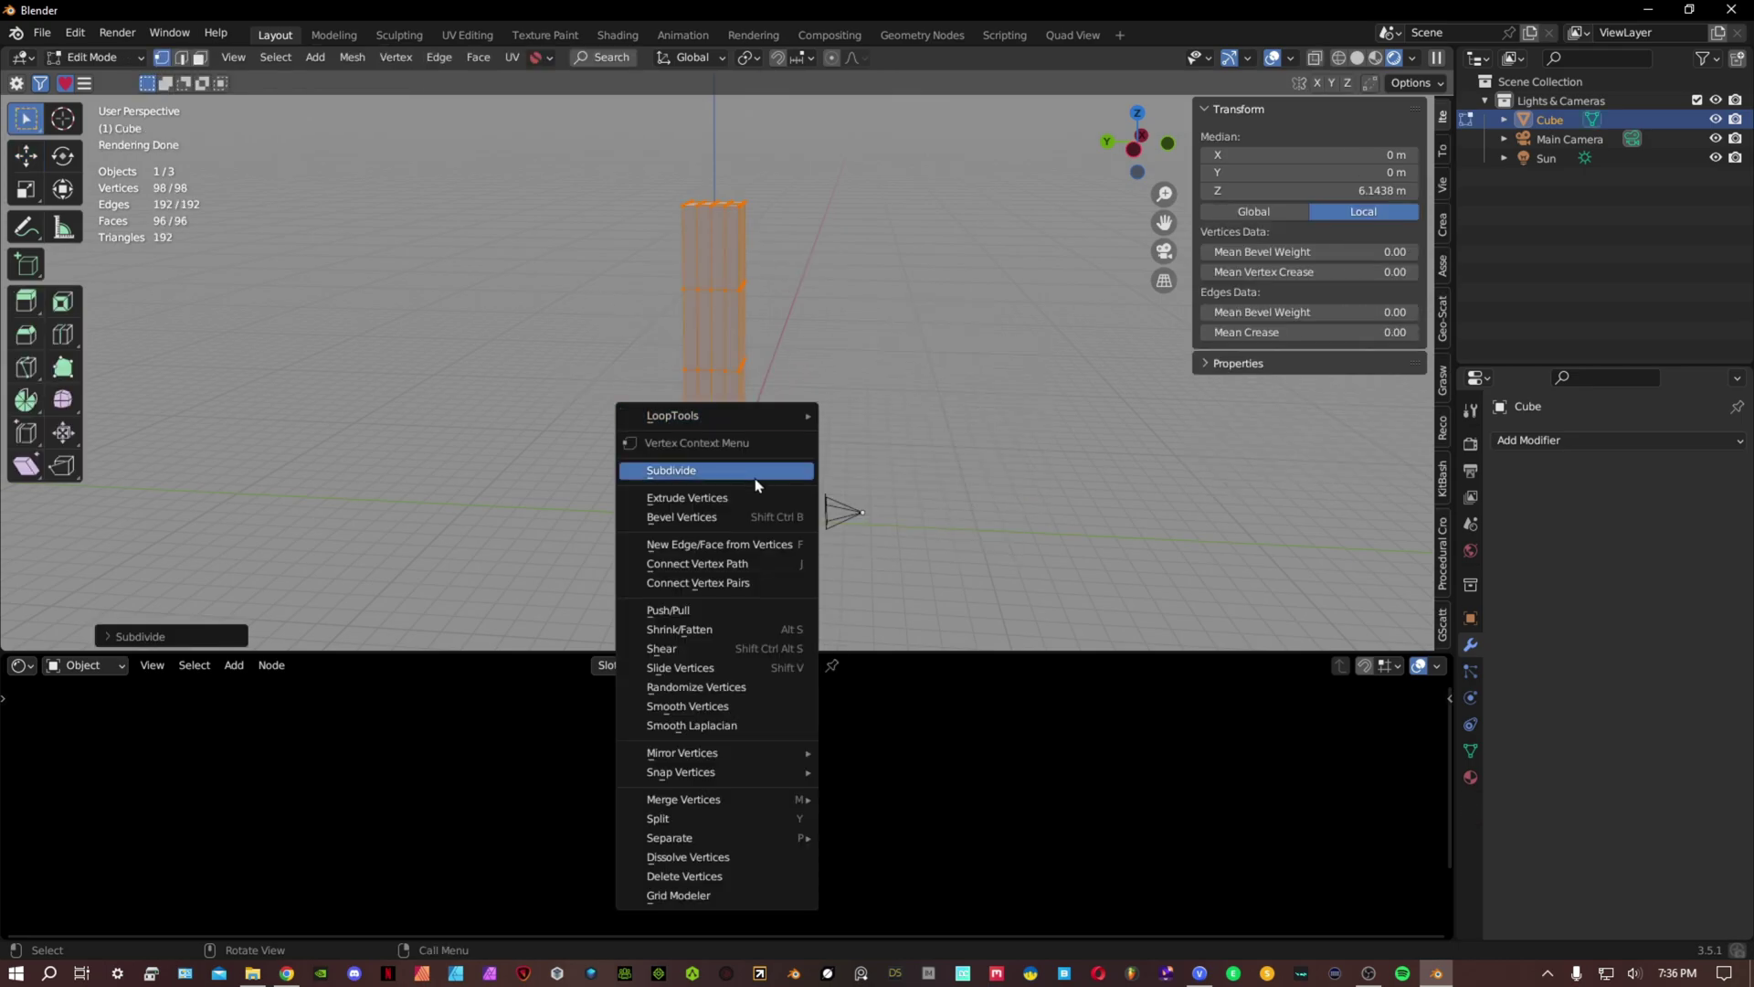
{"action": "left_click", "coordinate": [757, 471]}
{"action": "key", "text": "ctrl+Tab"}
{"action": "left_click", "coordinate": [678, 488]}
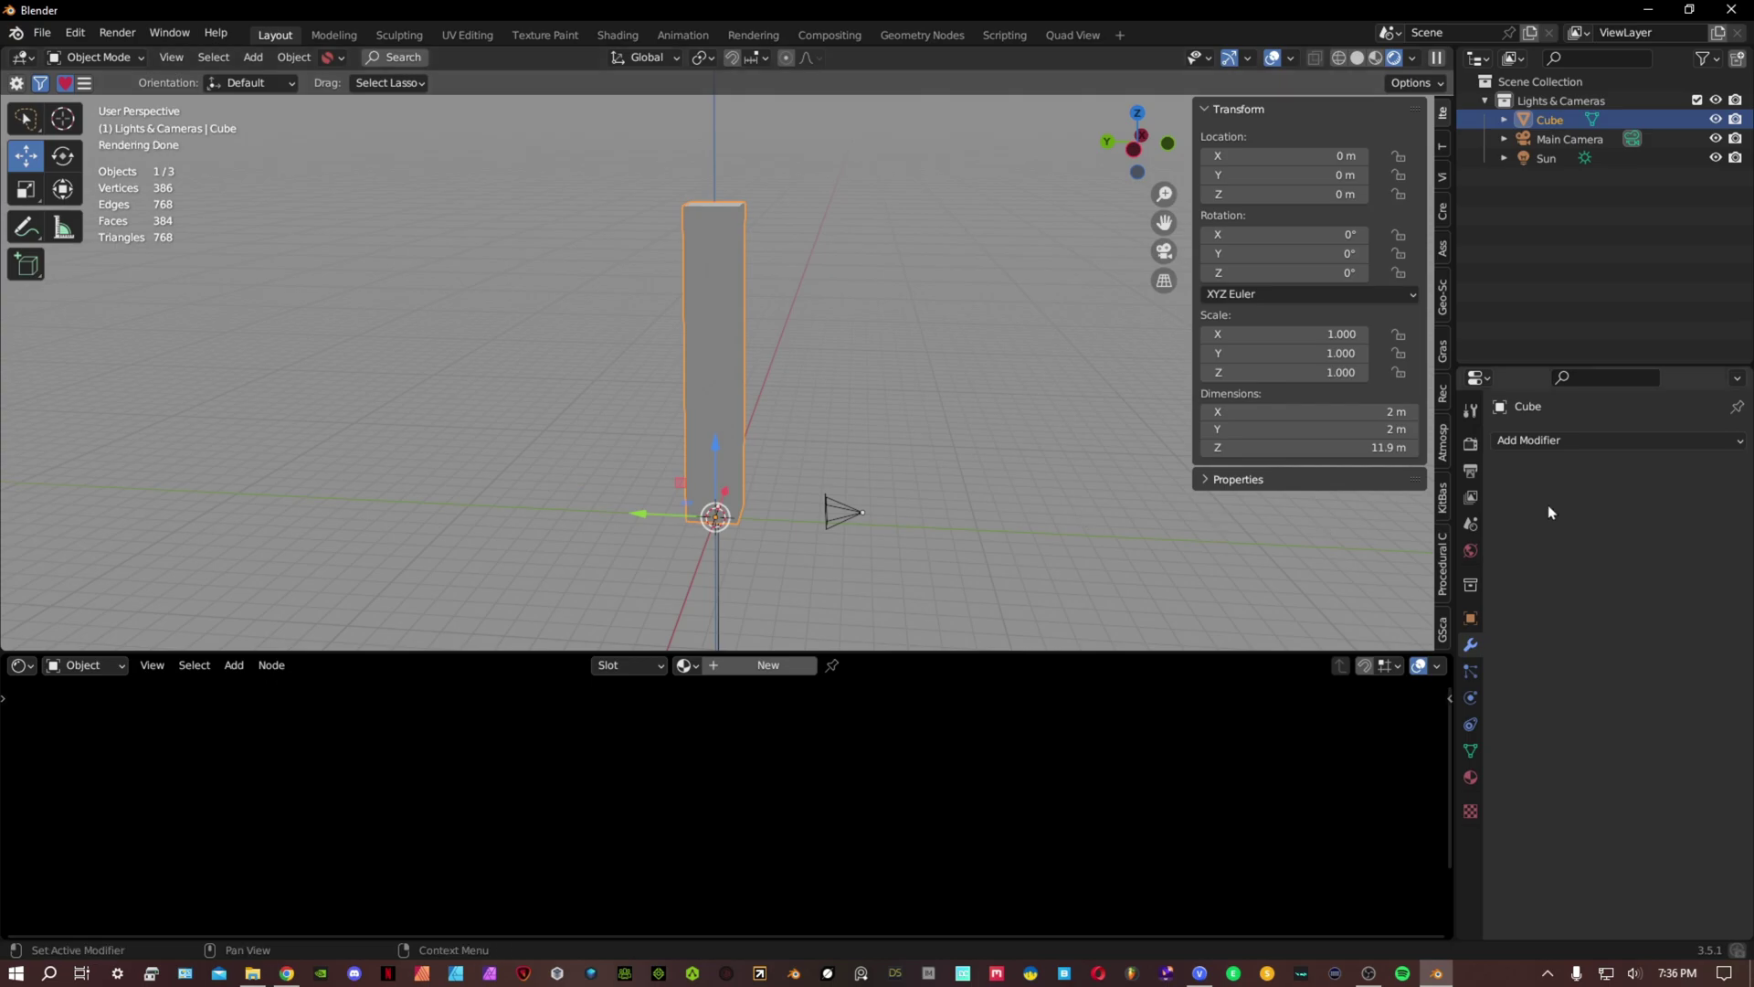
Add a Displace modifier to the column with a new Clouds texture.
{"action": "left_click", "coordinate": [1553, 440]}
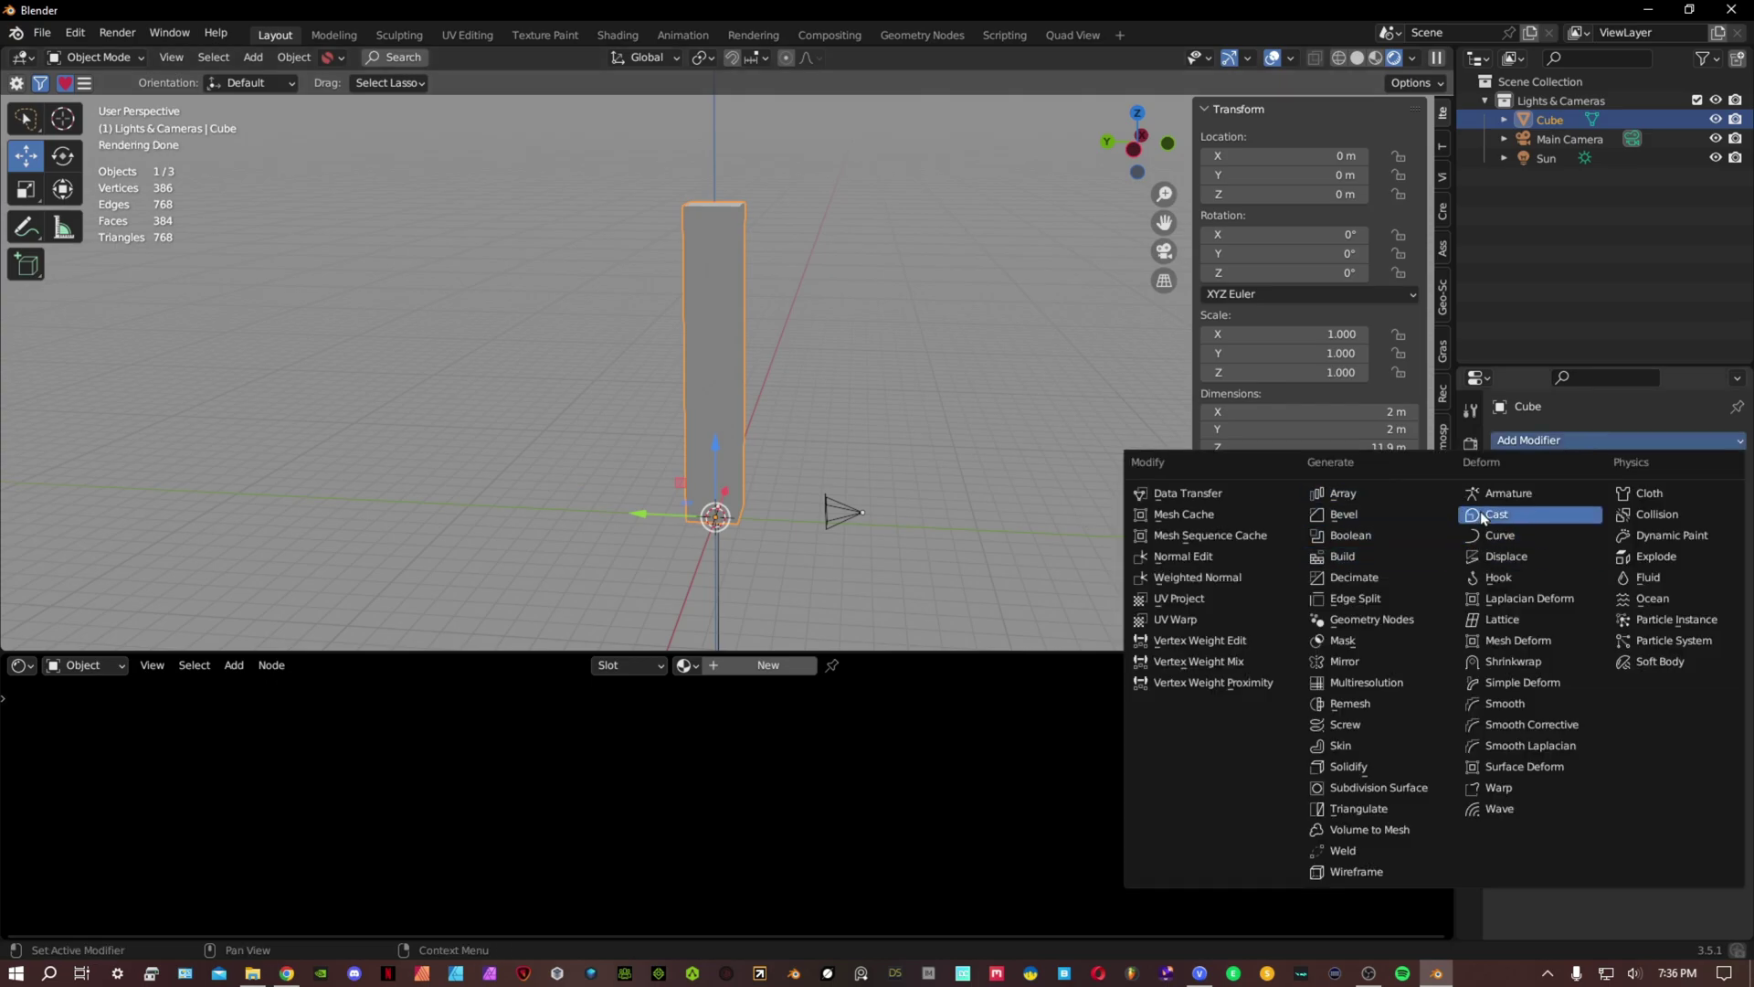
{"action": "left_click", "coordinate": [1506, 416]}
{"action": "left_click", "coordinate": [1544, 440]}
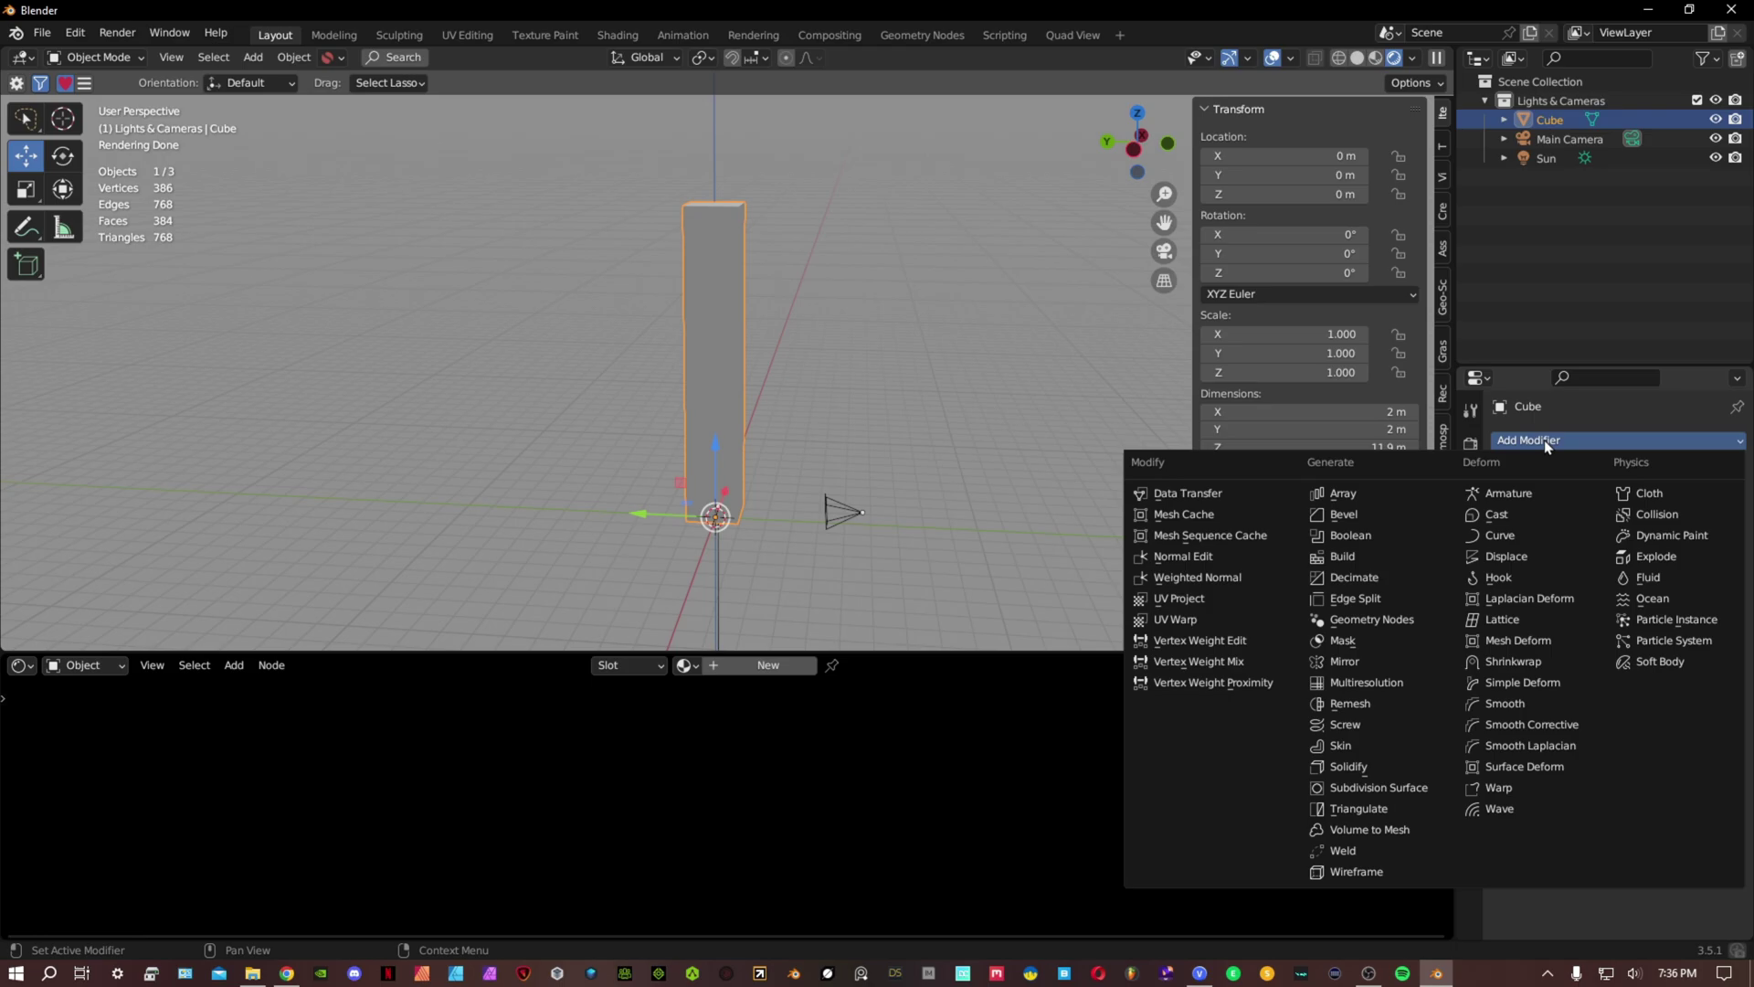
{"action": "left_click", "coordinate": [1532, 556]}
{"action": "left_click", "coordinate": [1614, 497]}
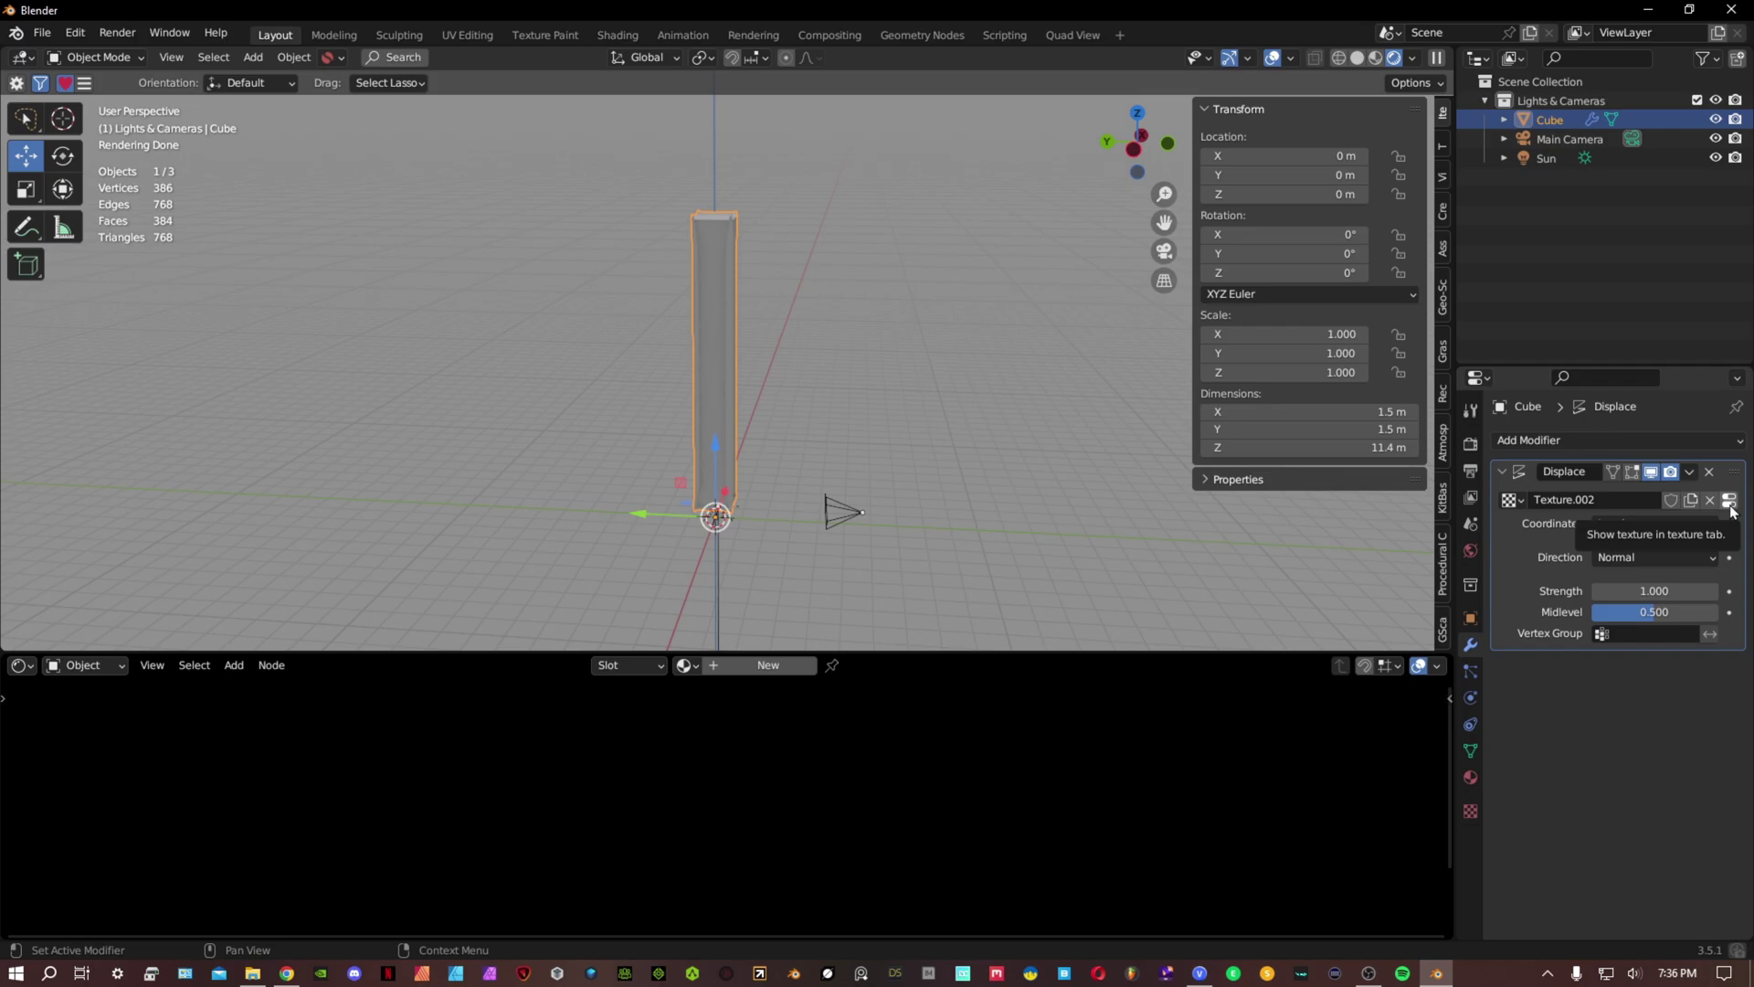
{"action": "left_click", "coordinate": [1729, 501]}
{"action": "left_click", "coordinate": [1649, 501]}
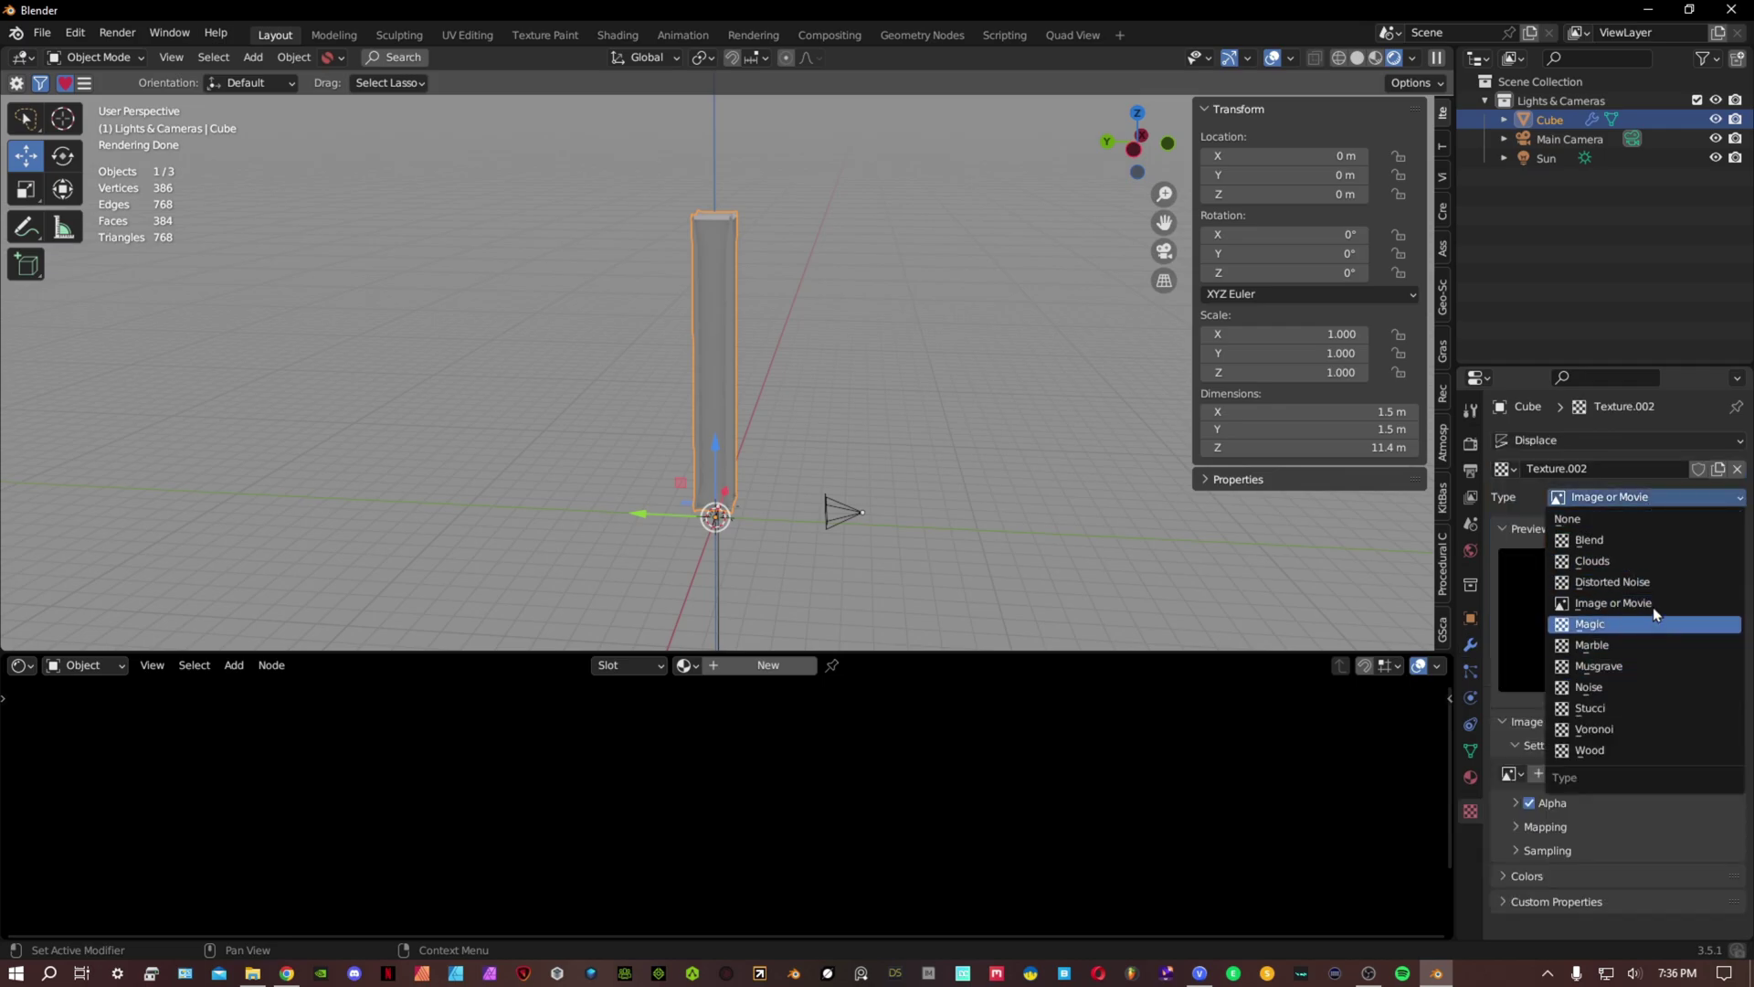
{"action": "left_click", "coordinate": [1647, 559]}
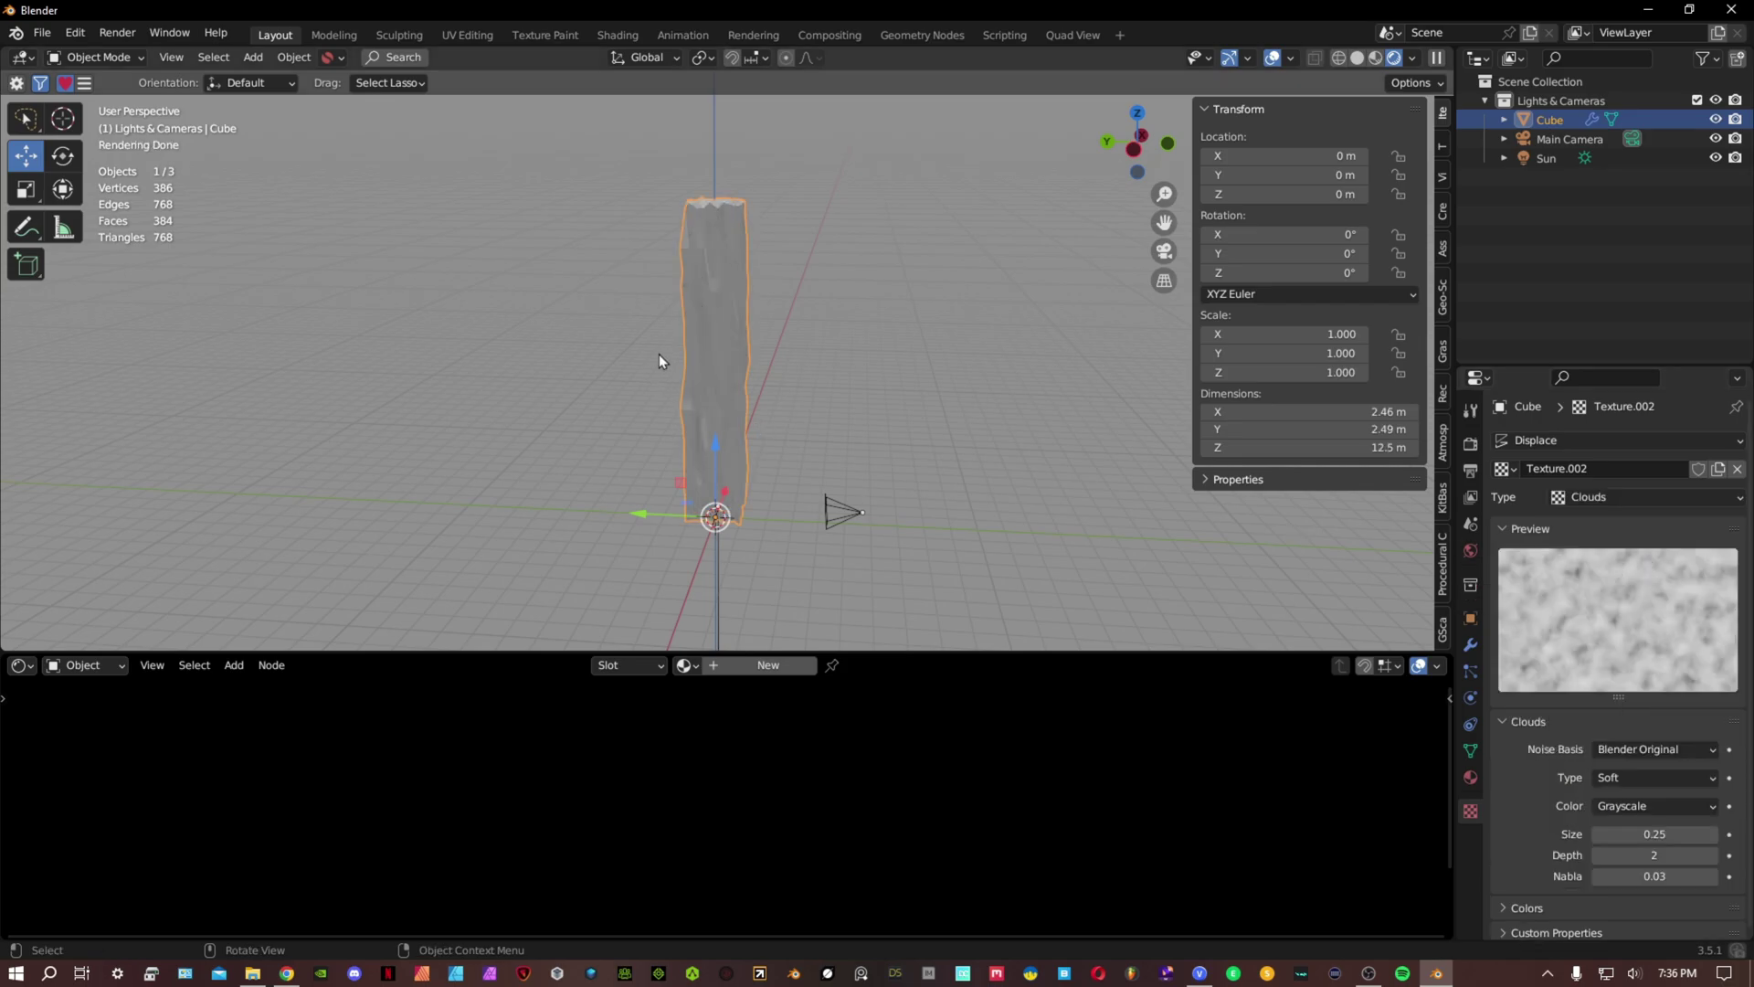
{"action": "middle_click_drag", "start_coordinate": [659, 353], "coordinate": [726, 351]}
Darken the world background to value 0.101 and tilt the sun to -17.2° on Y.
{"action": "left_click", "coordinate": [1470, 550]}
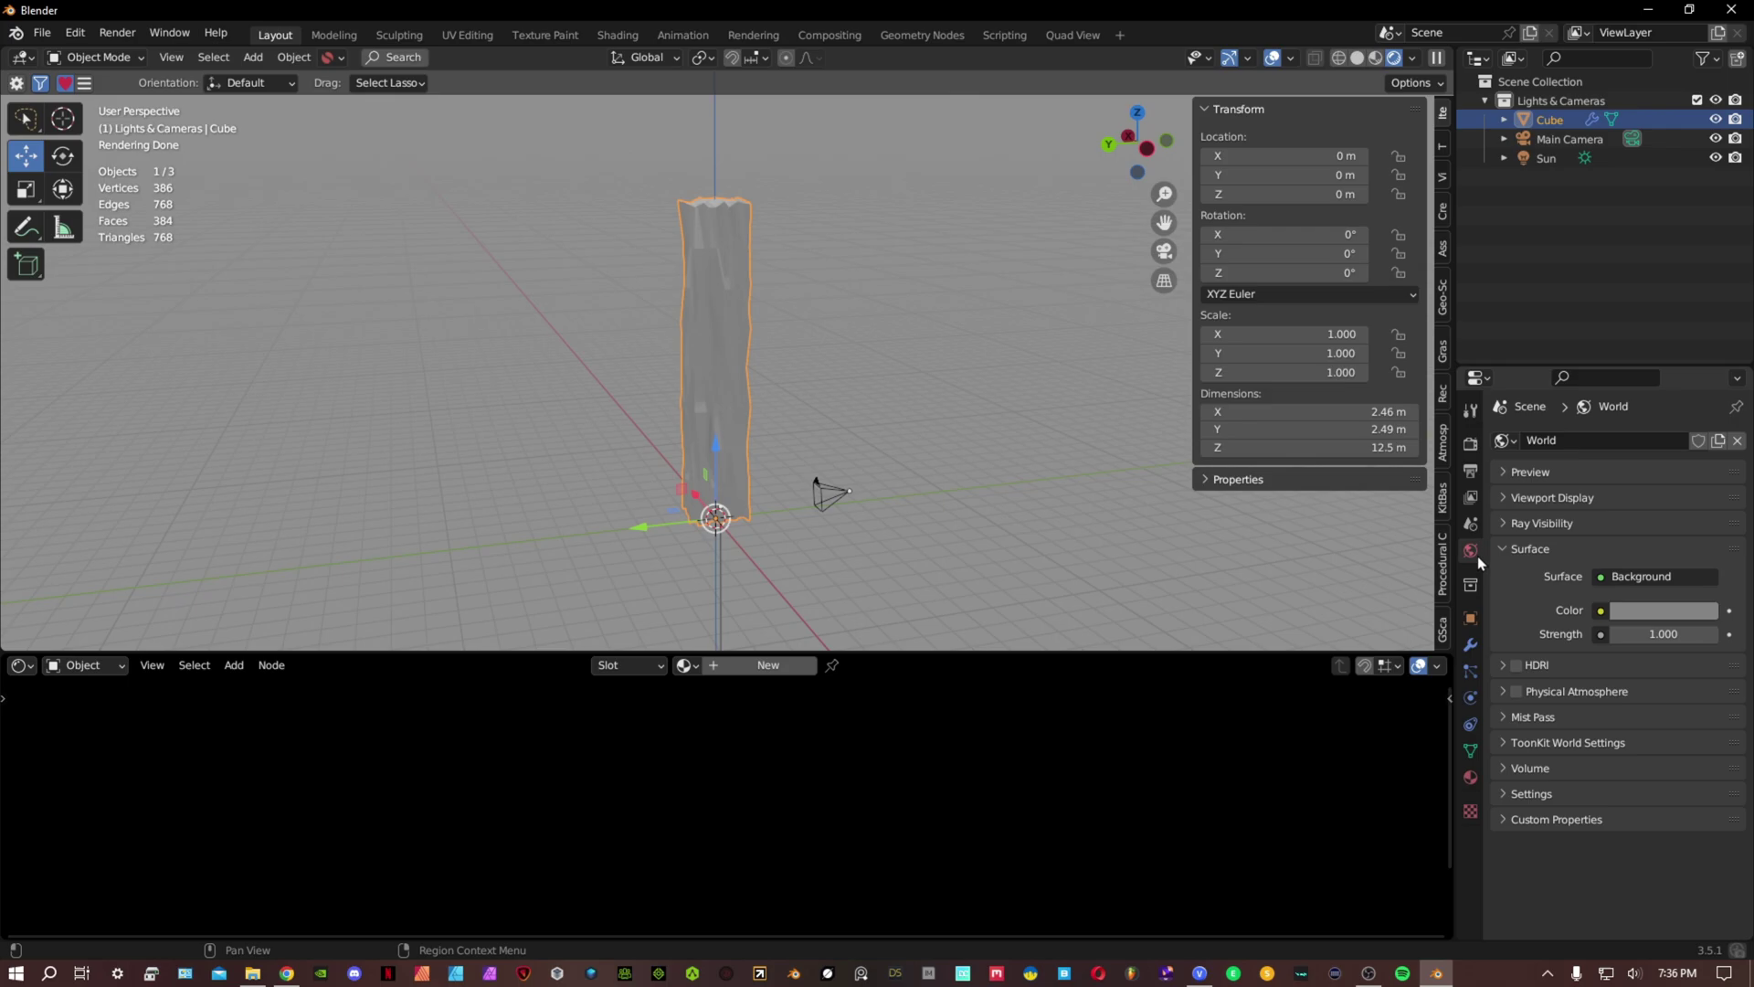
{"action": "left_click", "coordinate": [1641, 610]}
{"action": "left_click_drag", "start_coordinate": [1708, 474], "coordinate": [1709, 434]}
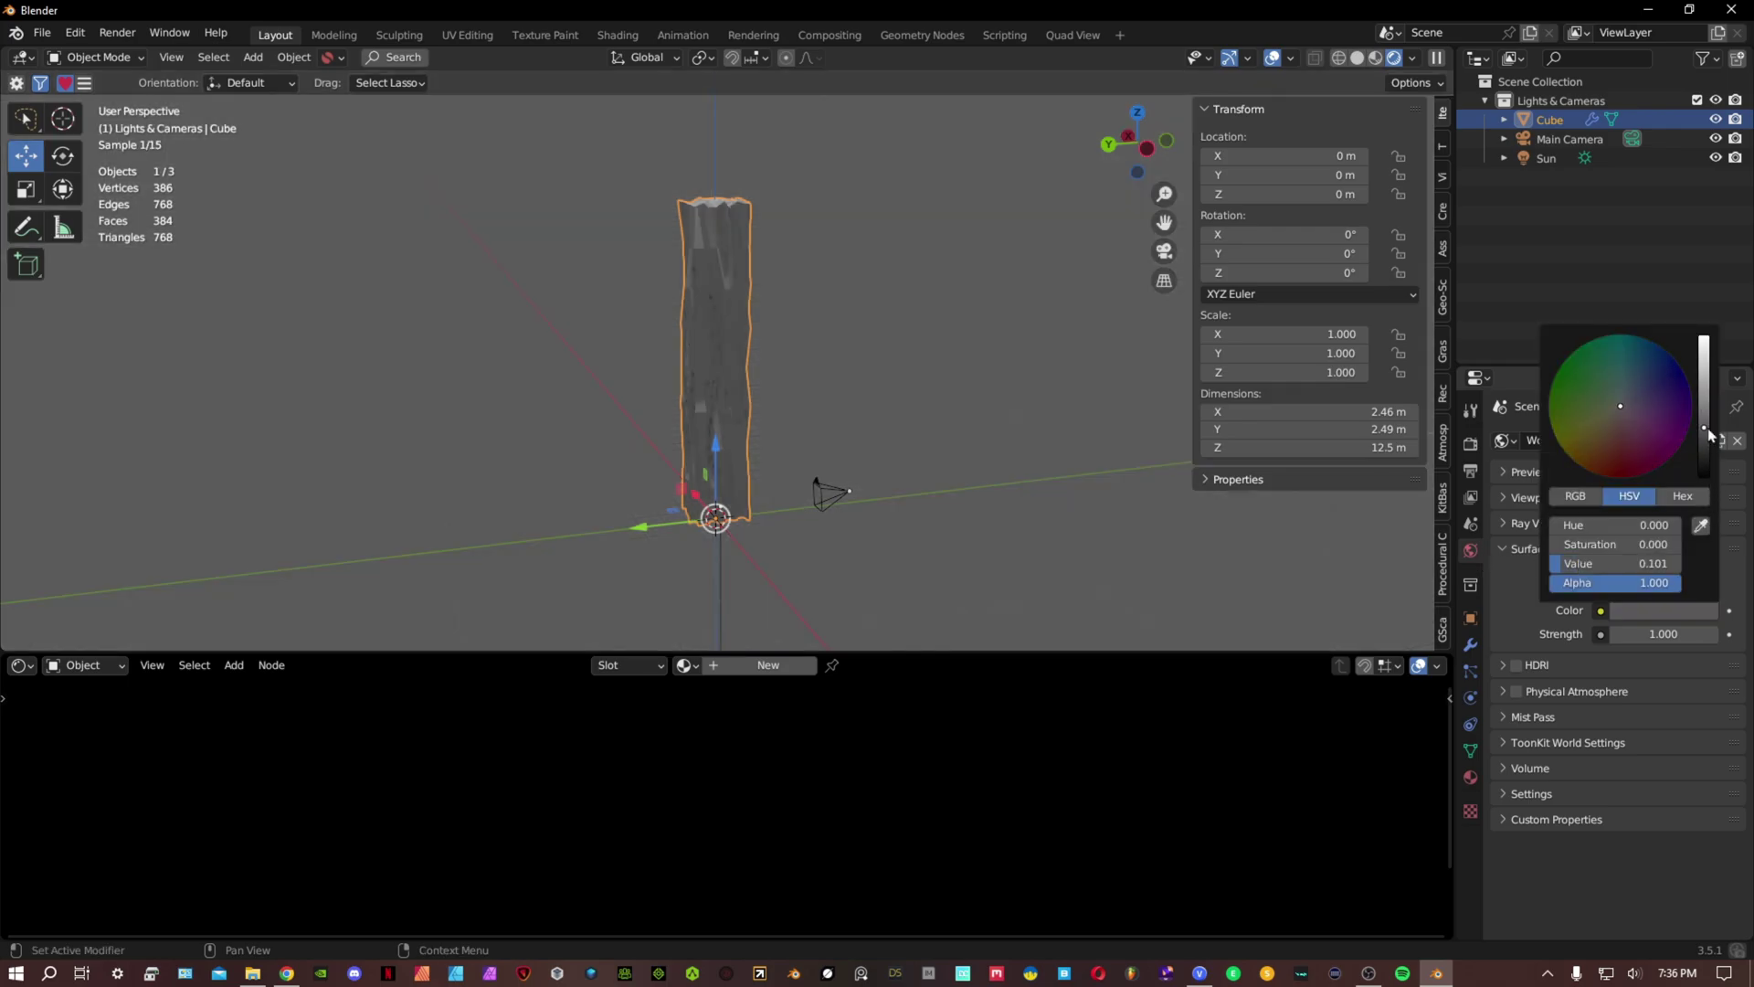
{"action": "left_click", "coordinate": [1546, 159]}
{"action": "left_click_drag", "start_coordinate": [1238, 246], "coordinate": [1180, 248]}
Raise the column's Displace strength to 2.580.
{"action": "left_click", "coordinate": [712, 366]}
{"action": "middle_click_drag", "start_coordinate": [875, 426], "coordinate": [822, 420]}
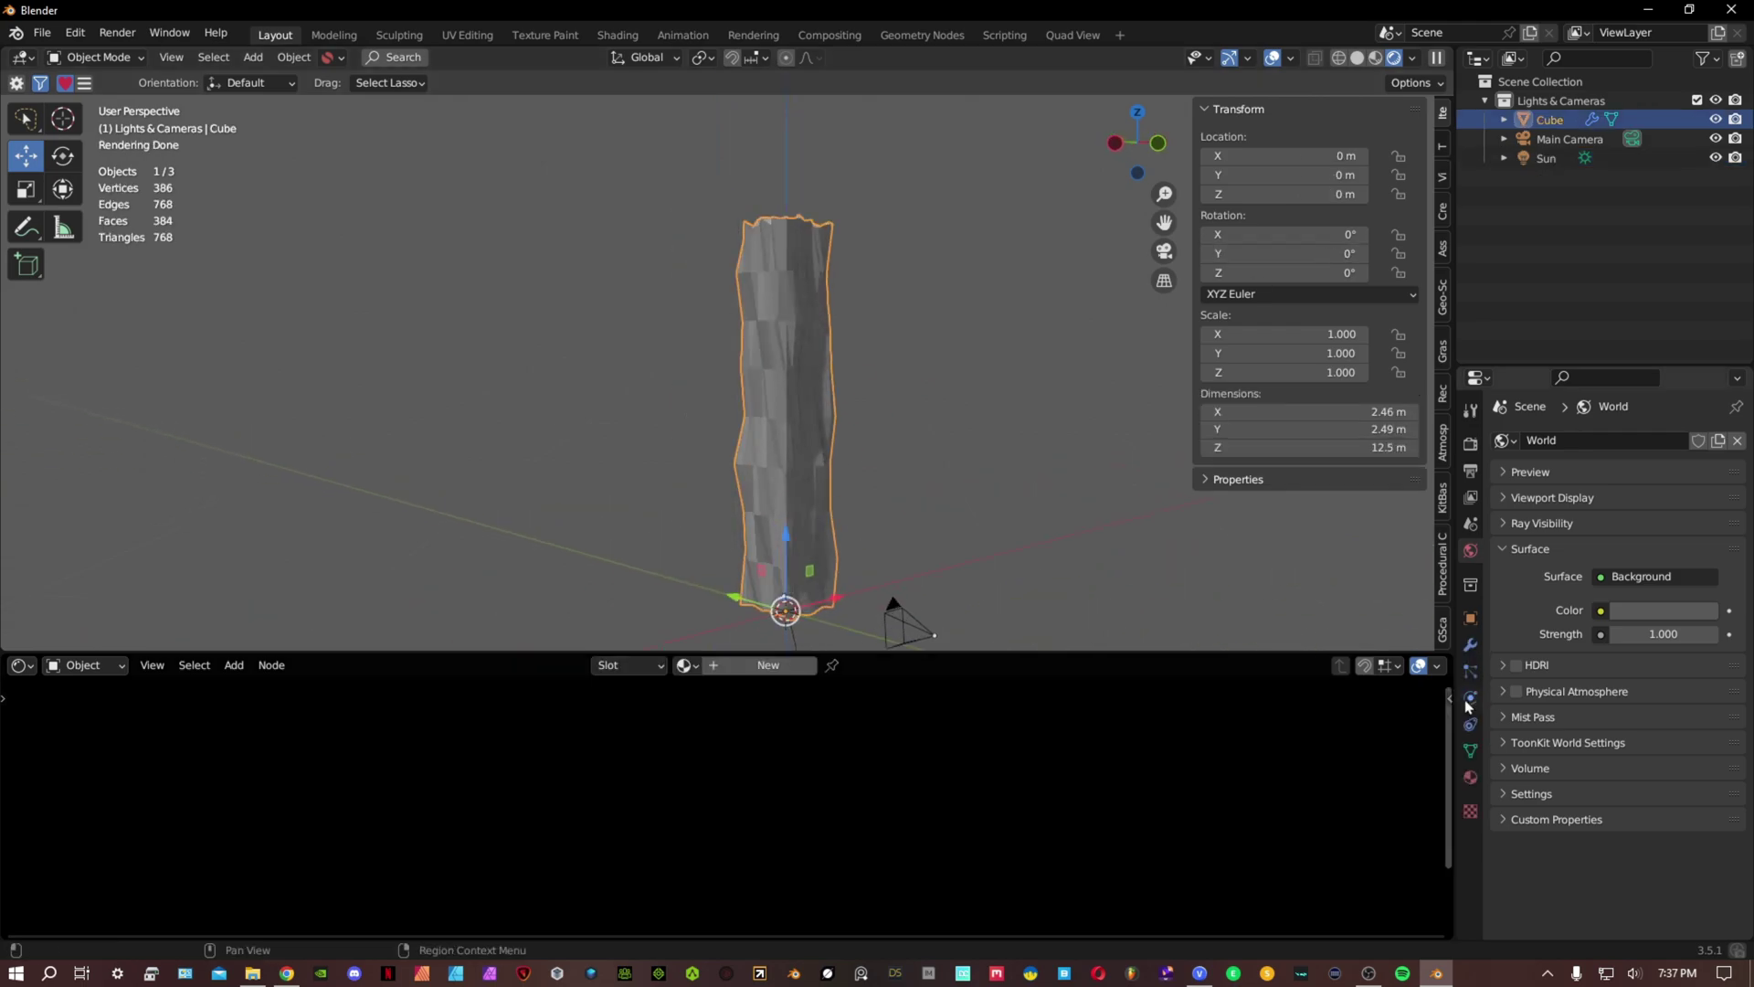
{"action": "left_click", "coordinate": [1470, 649]}
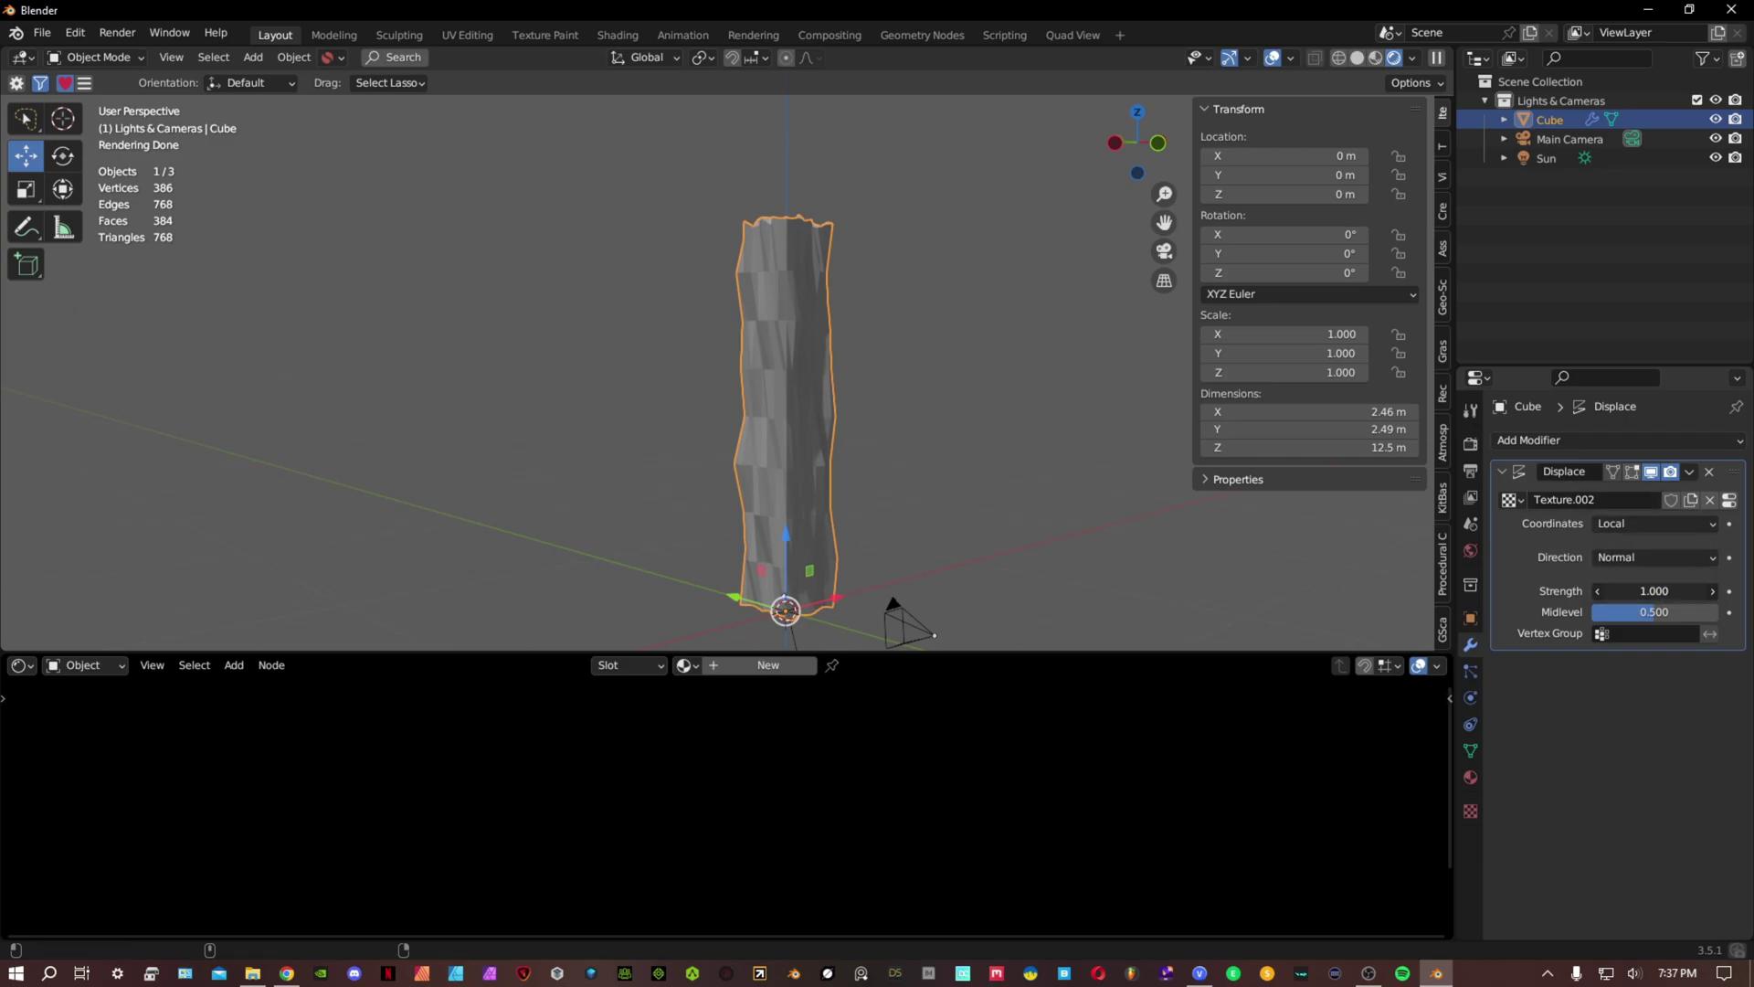
{"action": "left_click_drag", "start_coordinate": [1654, 590], "coordinate": [1740, 590]}
{"action": "middle_click_drag", "start_coordinate": [968, 466], "coordinate": [952, 422]}
Add four Simple Deform modifiers to the column's stack and collapse their panels.
{"action": "left_click", "coordinate": [1502, 472]}
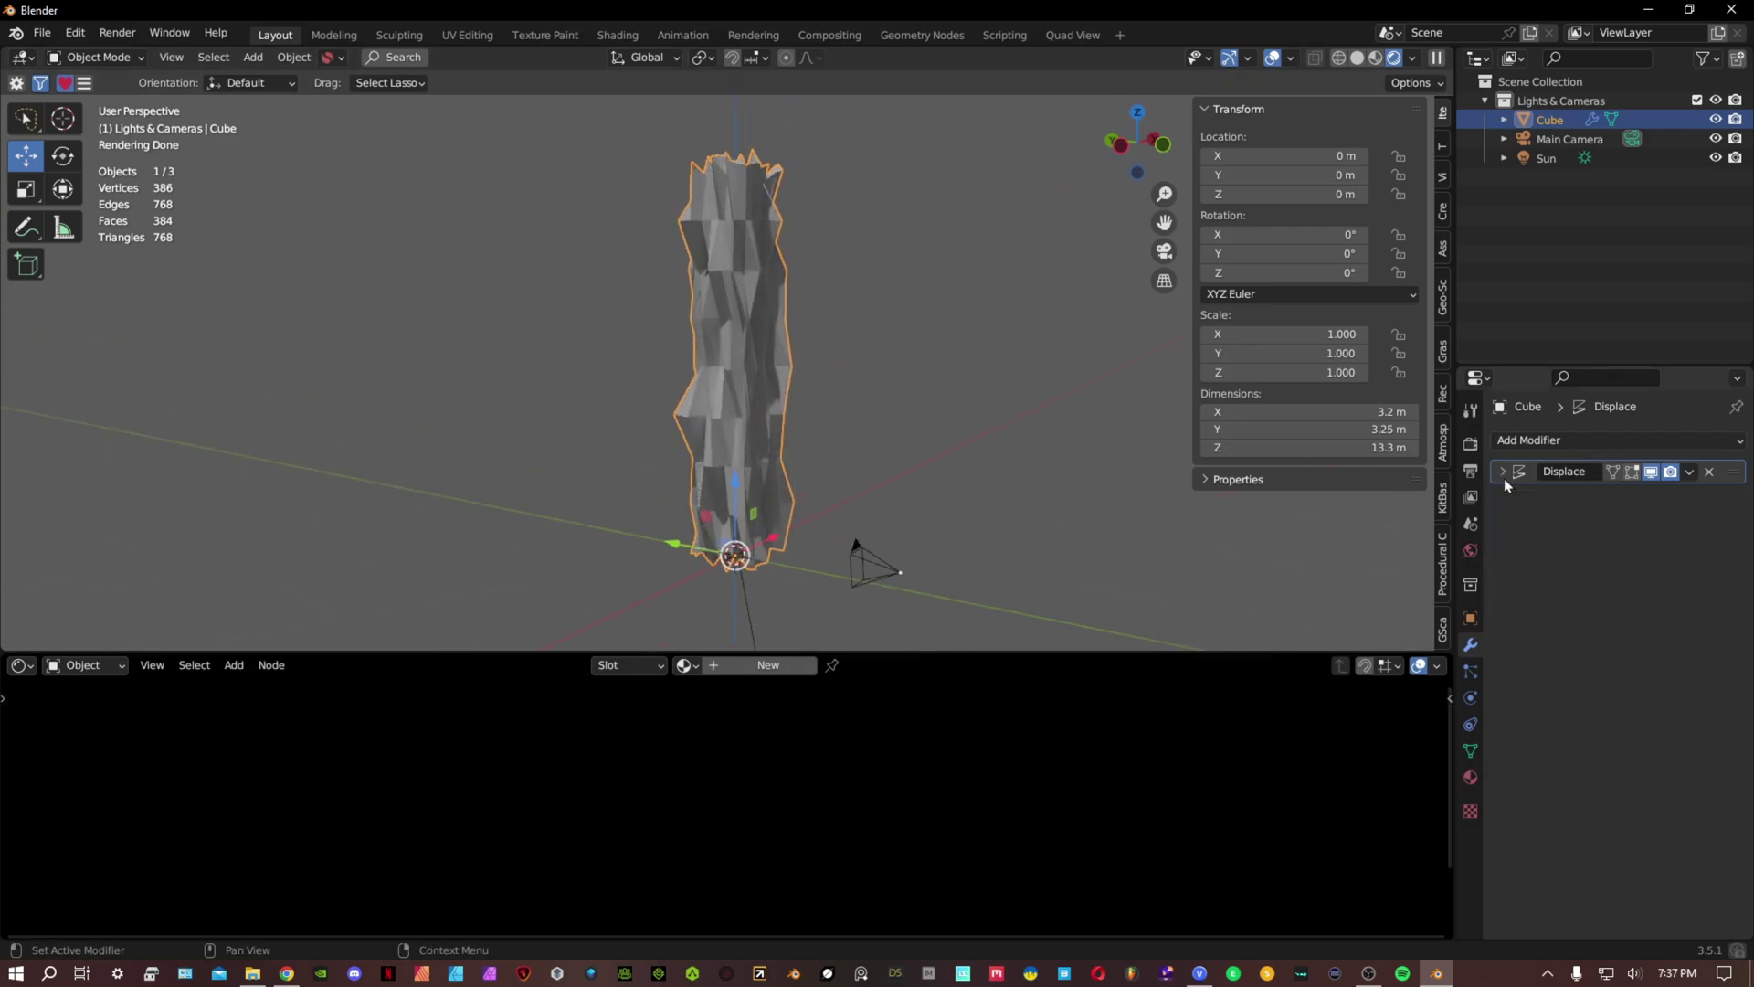
{"action": "left_click", "coordinate": [1528, 444]}
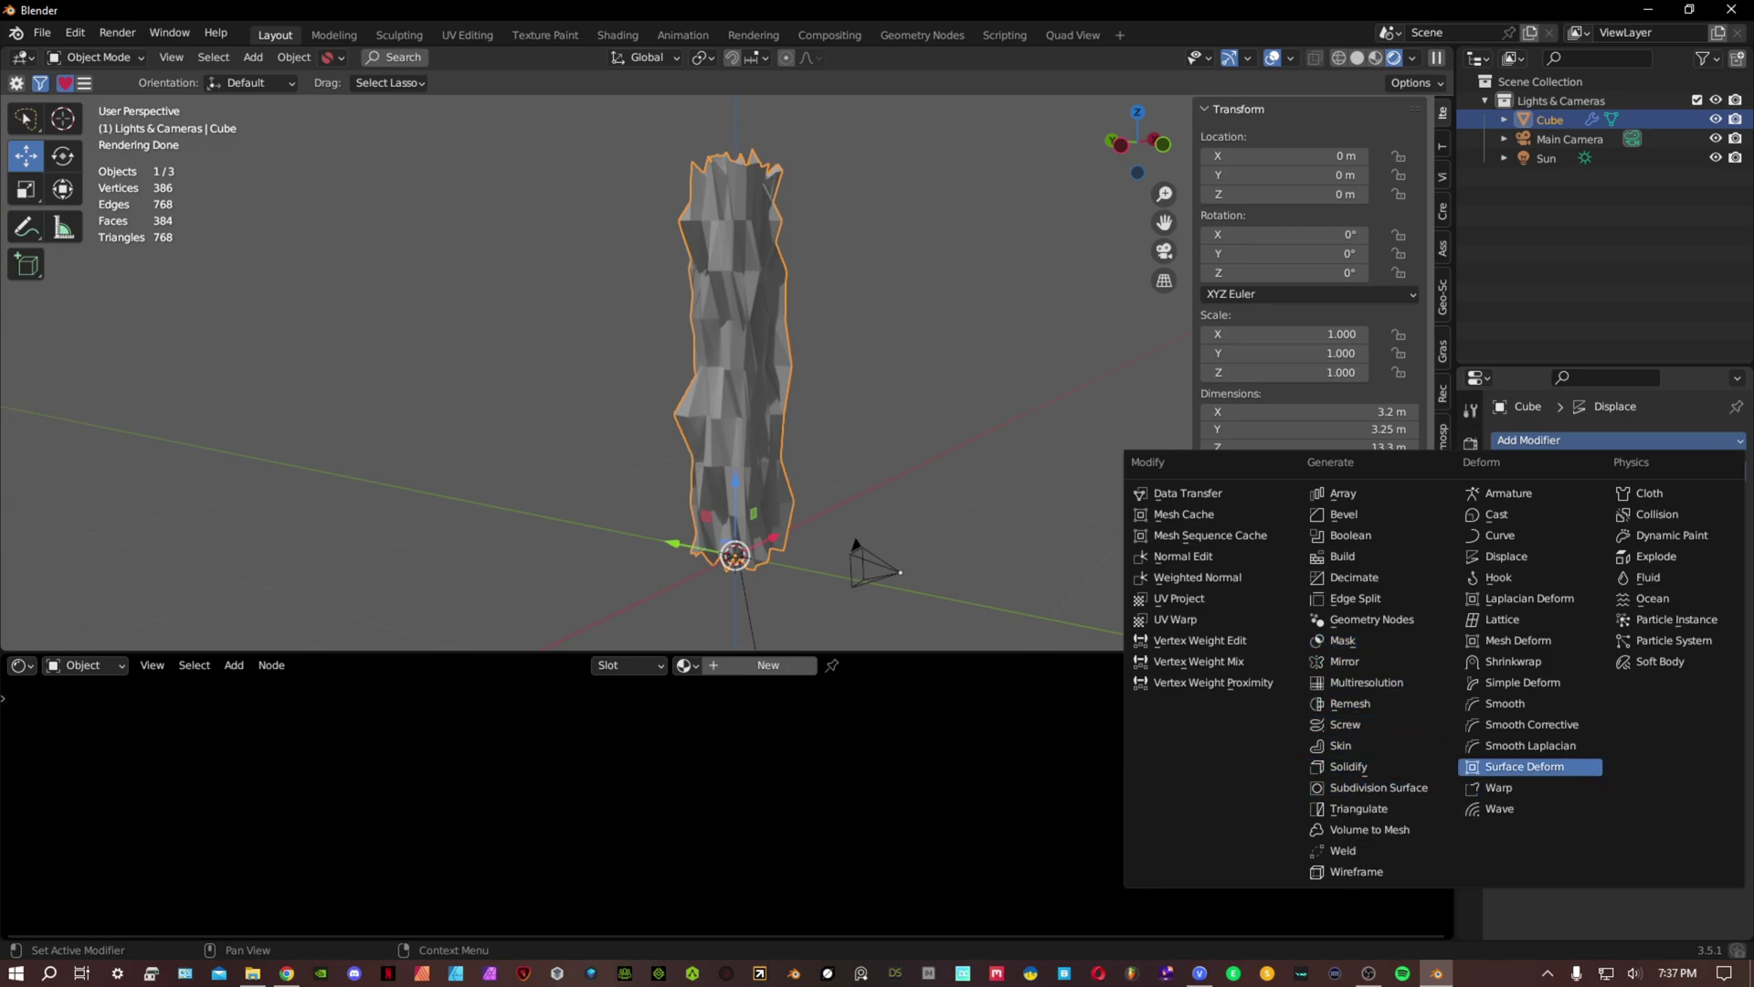
{"action": "left_click", "coordinate": [1568, 680]}
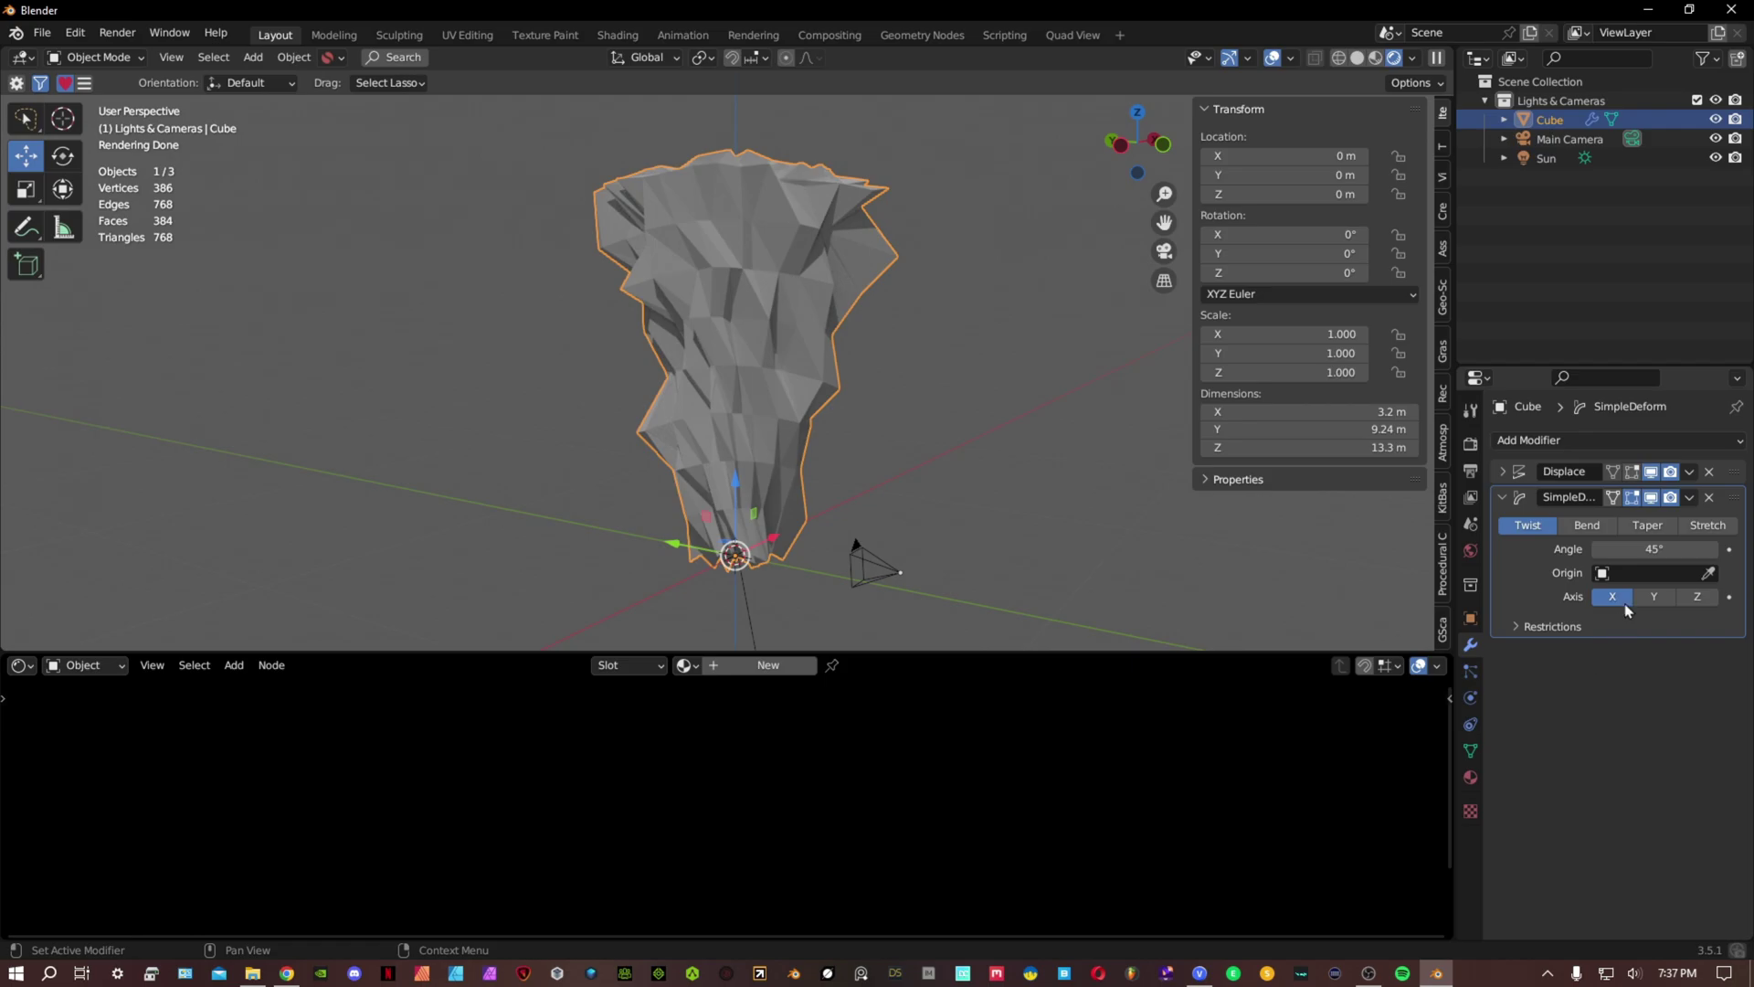
{"action": "left_click", "coordinate": [1562, 442]}
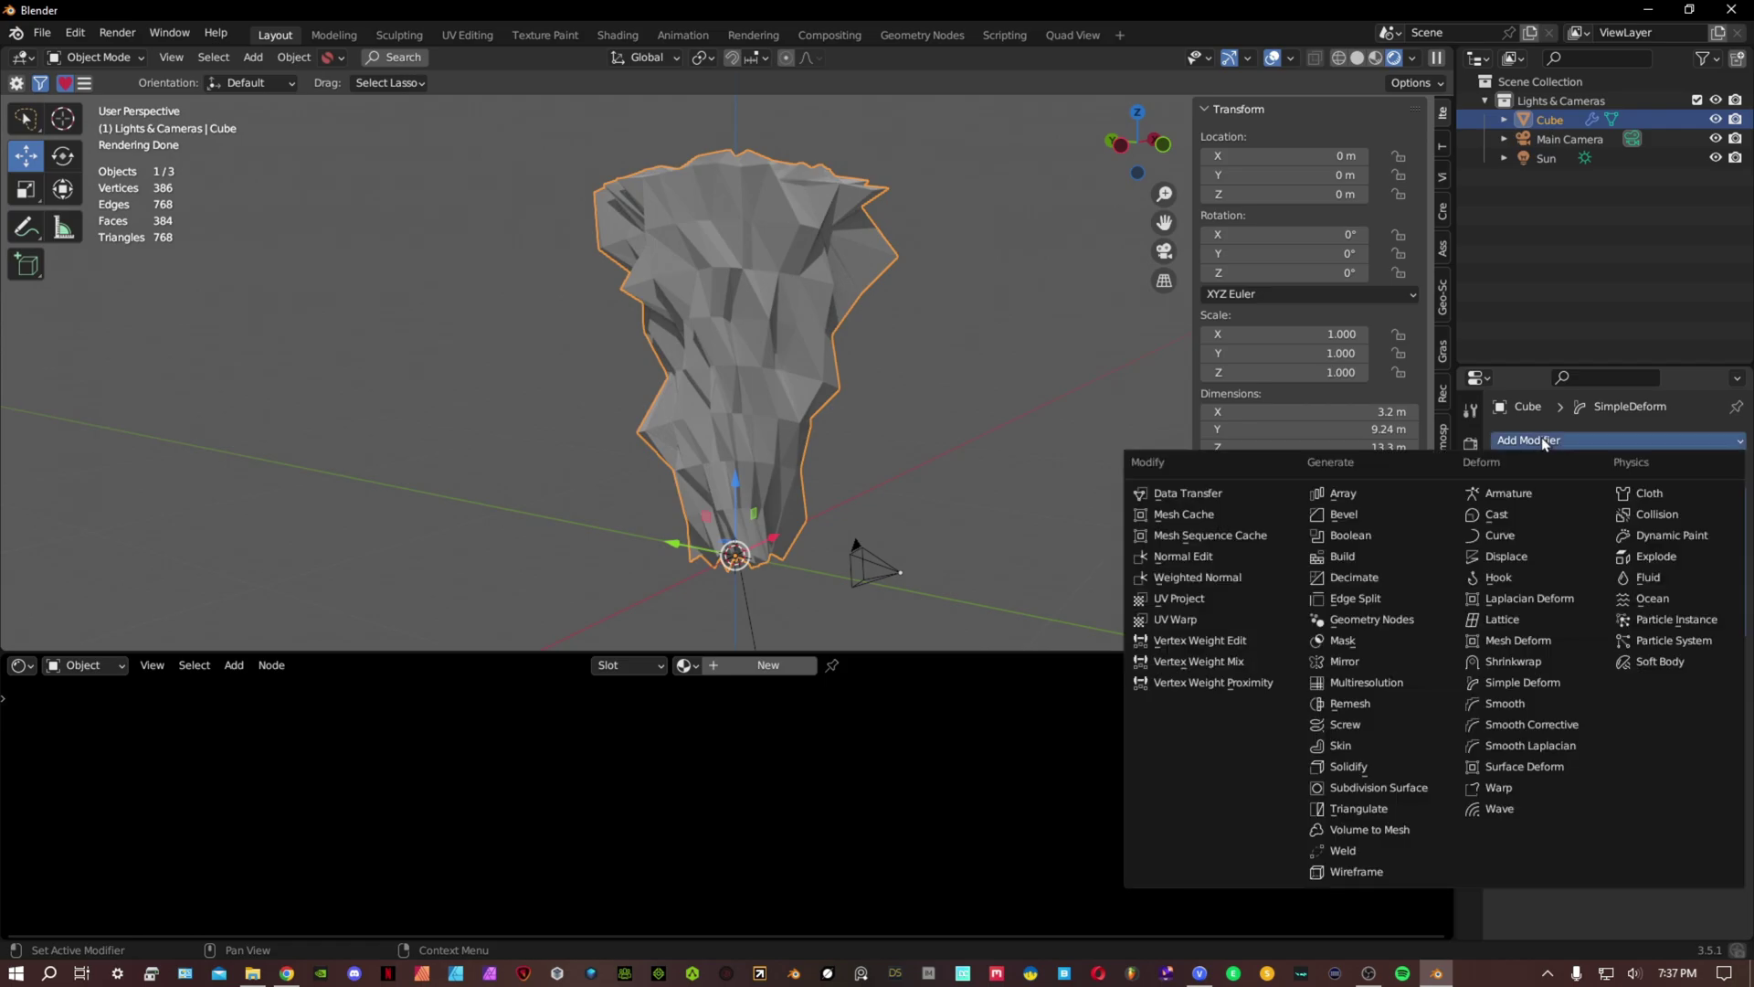
{"action": "left_click", "coordinate": [1554, 683]}
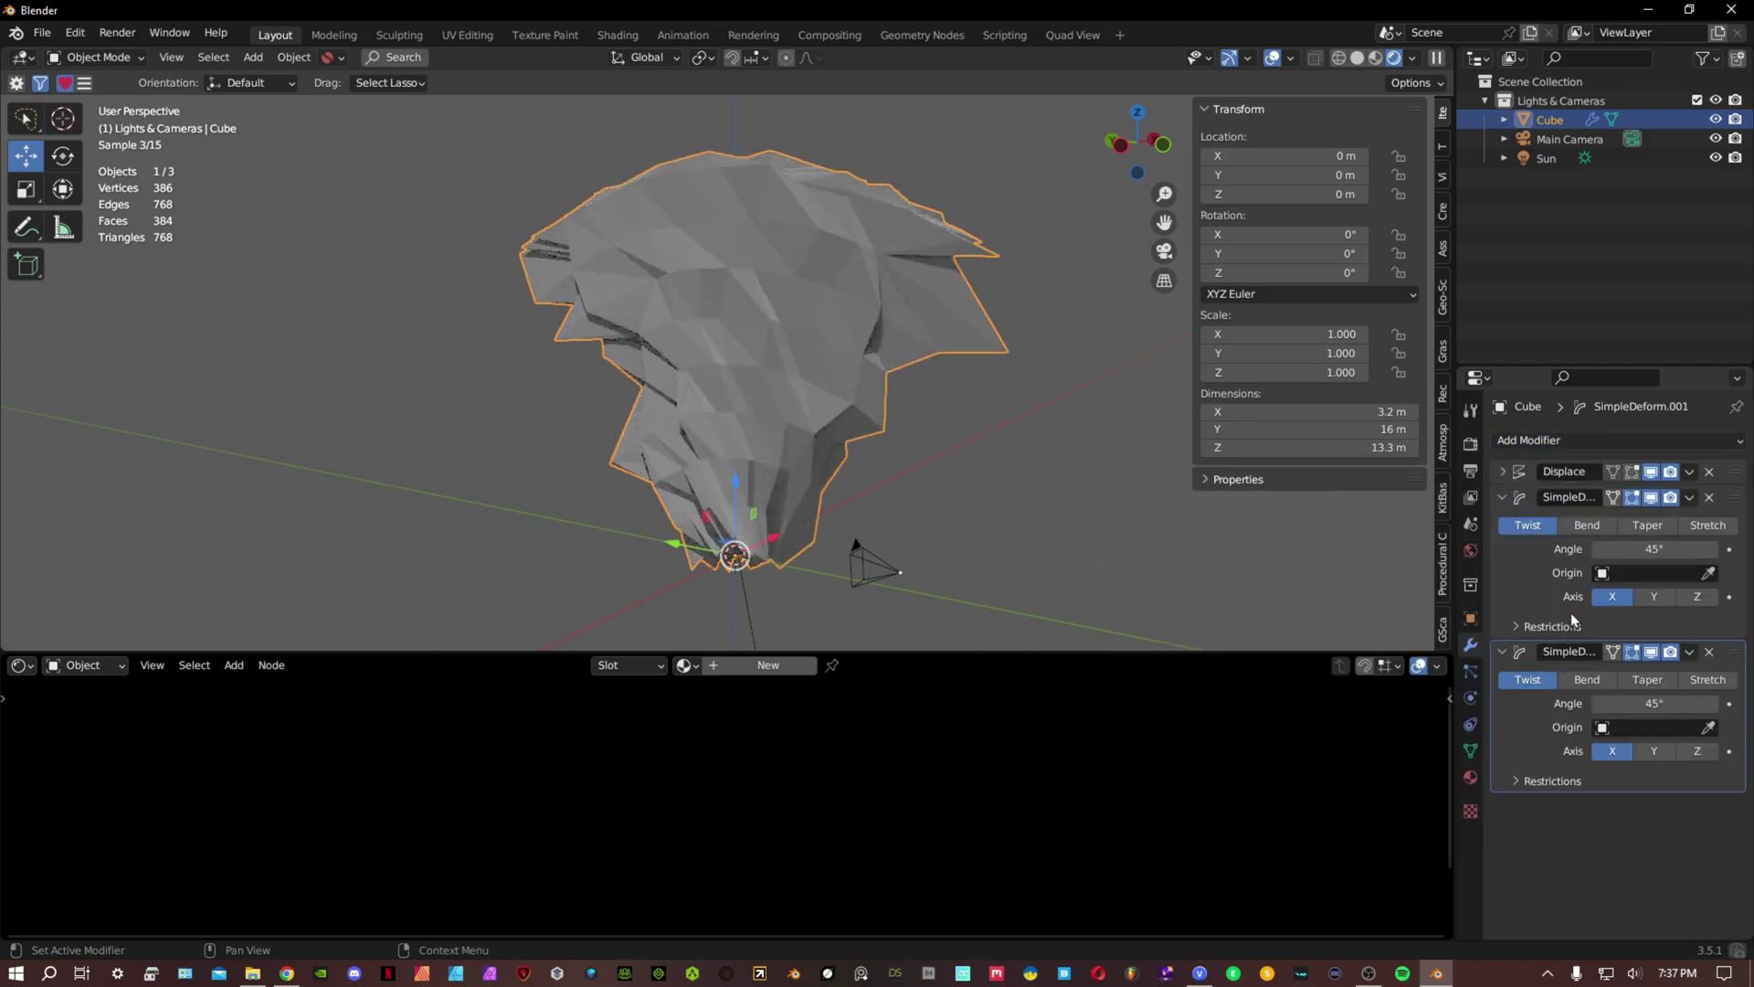
{"action": "left_click", "coordinate": [1577, 438]}
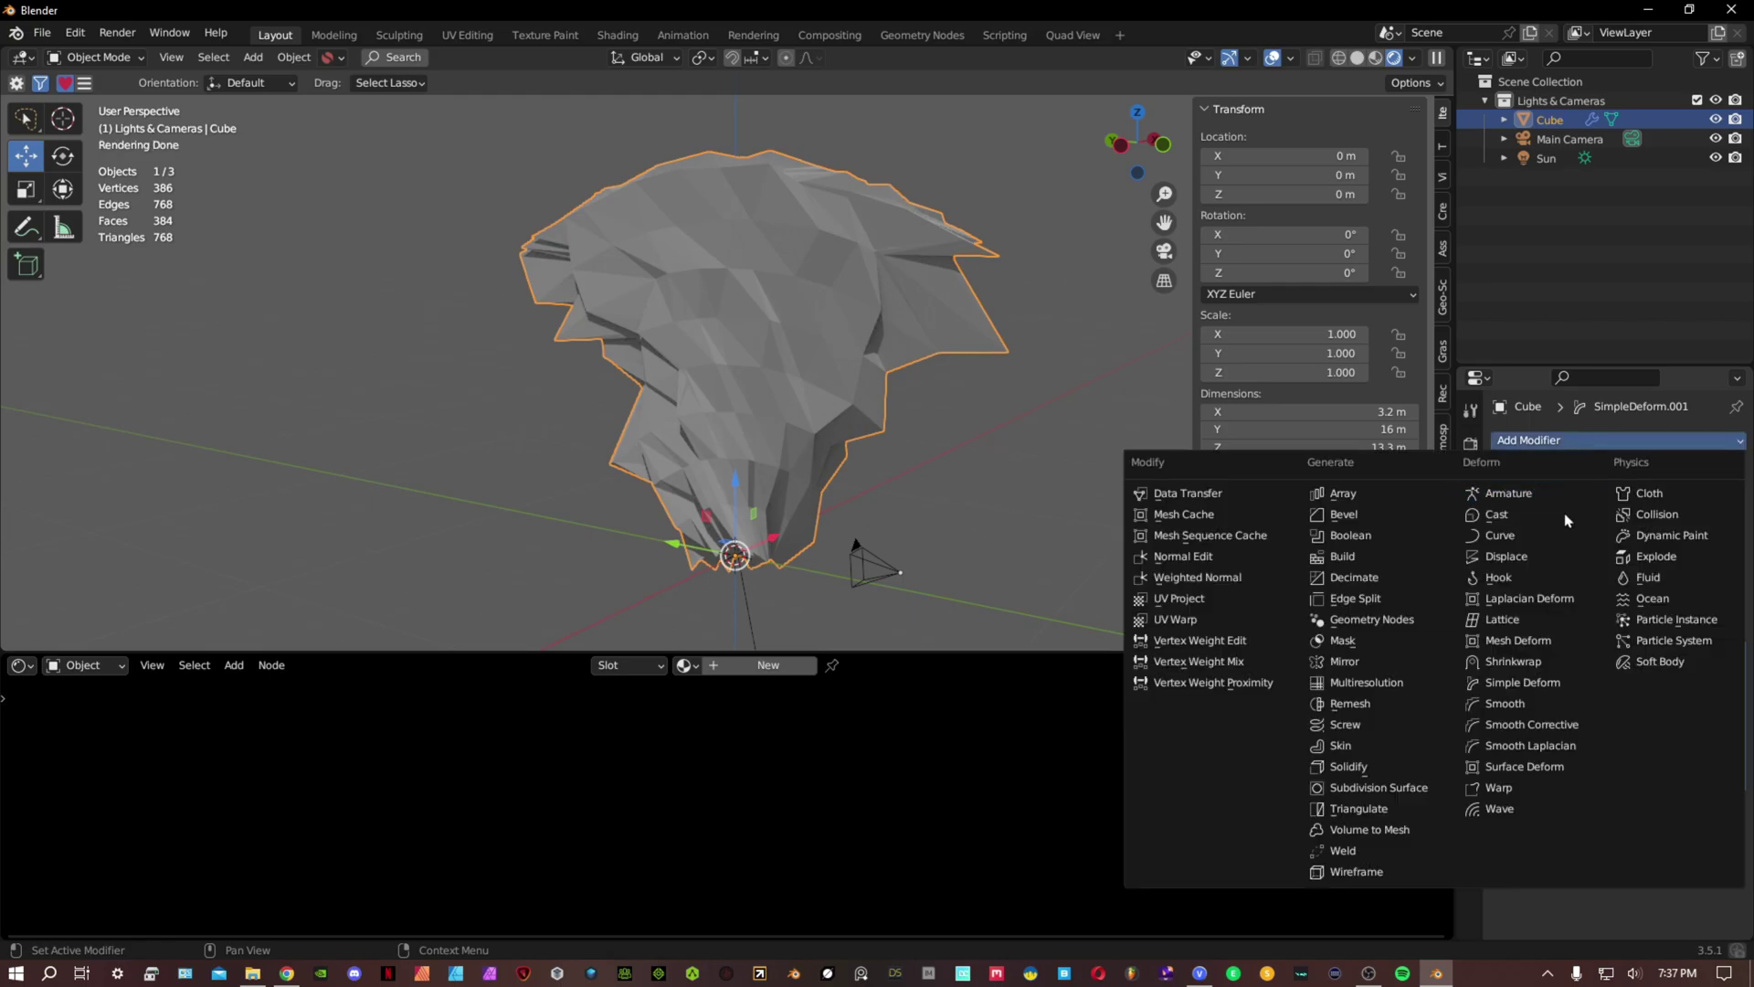
{"action": "left_click", "coordinate": [1566, 683]}
{"action": "left_click", "coordinate": [1575, 444]}
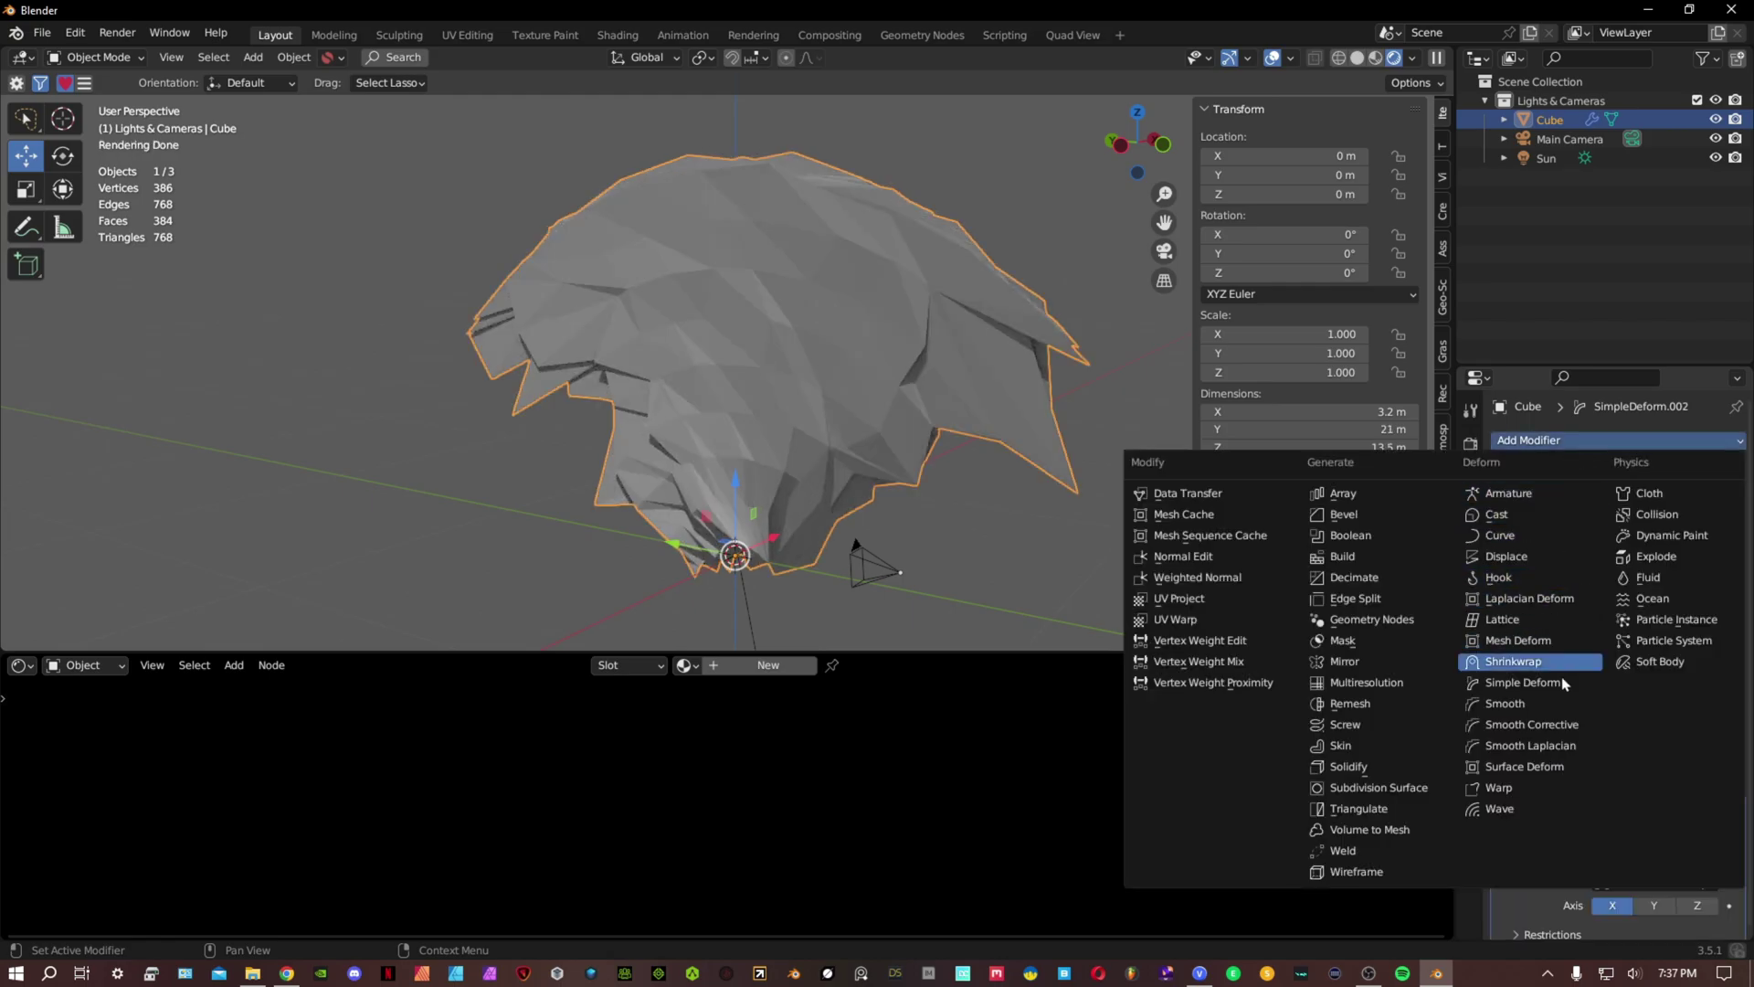
{"action": "left_click", "coordinate": [1560, 682]}
{"action": "left_click_drag", "start_coordinate": [1504, 497], "coordinate": [1506, 557]}
Add a Subdivision Surface modifier with viewport level 2.
{"action": "left_click", "coordinate": [1539, 444]}
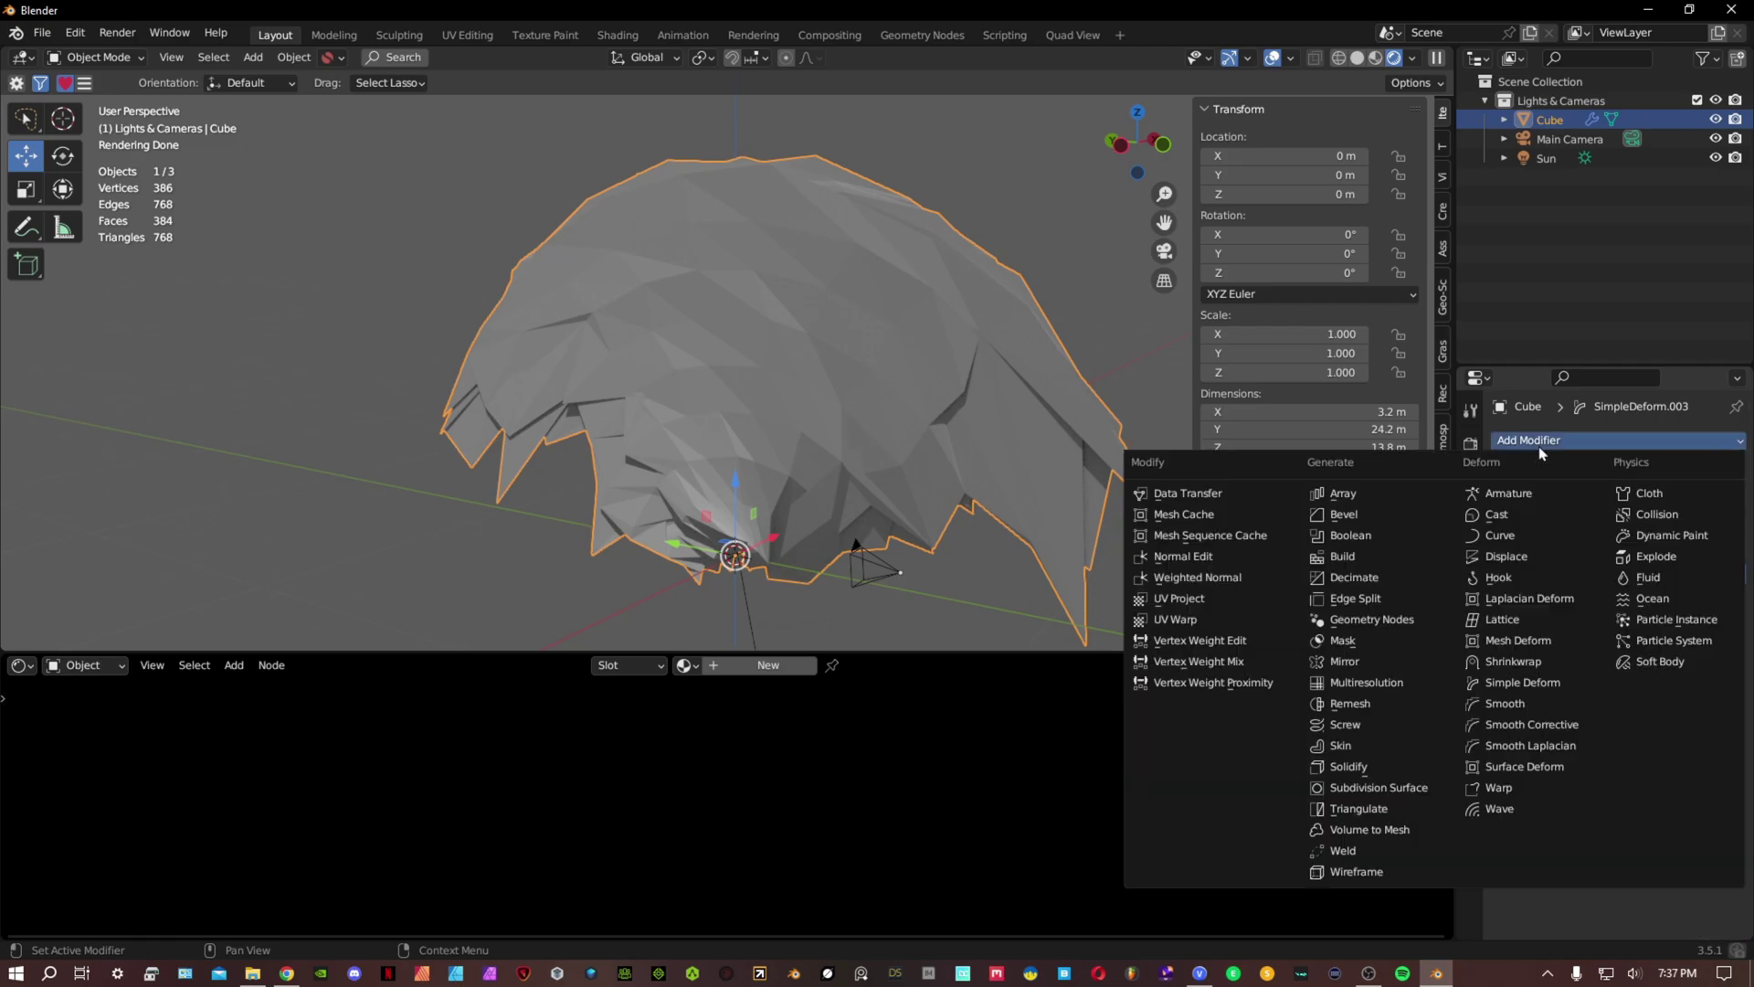
{"action": "left_click", "coordinate": [1393, 789]}
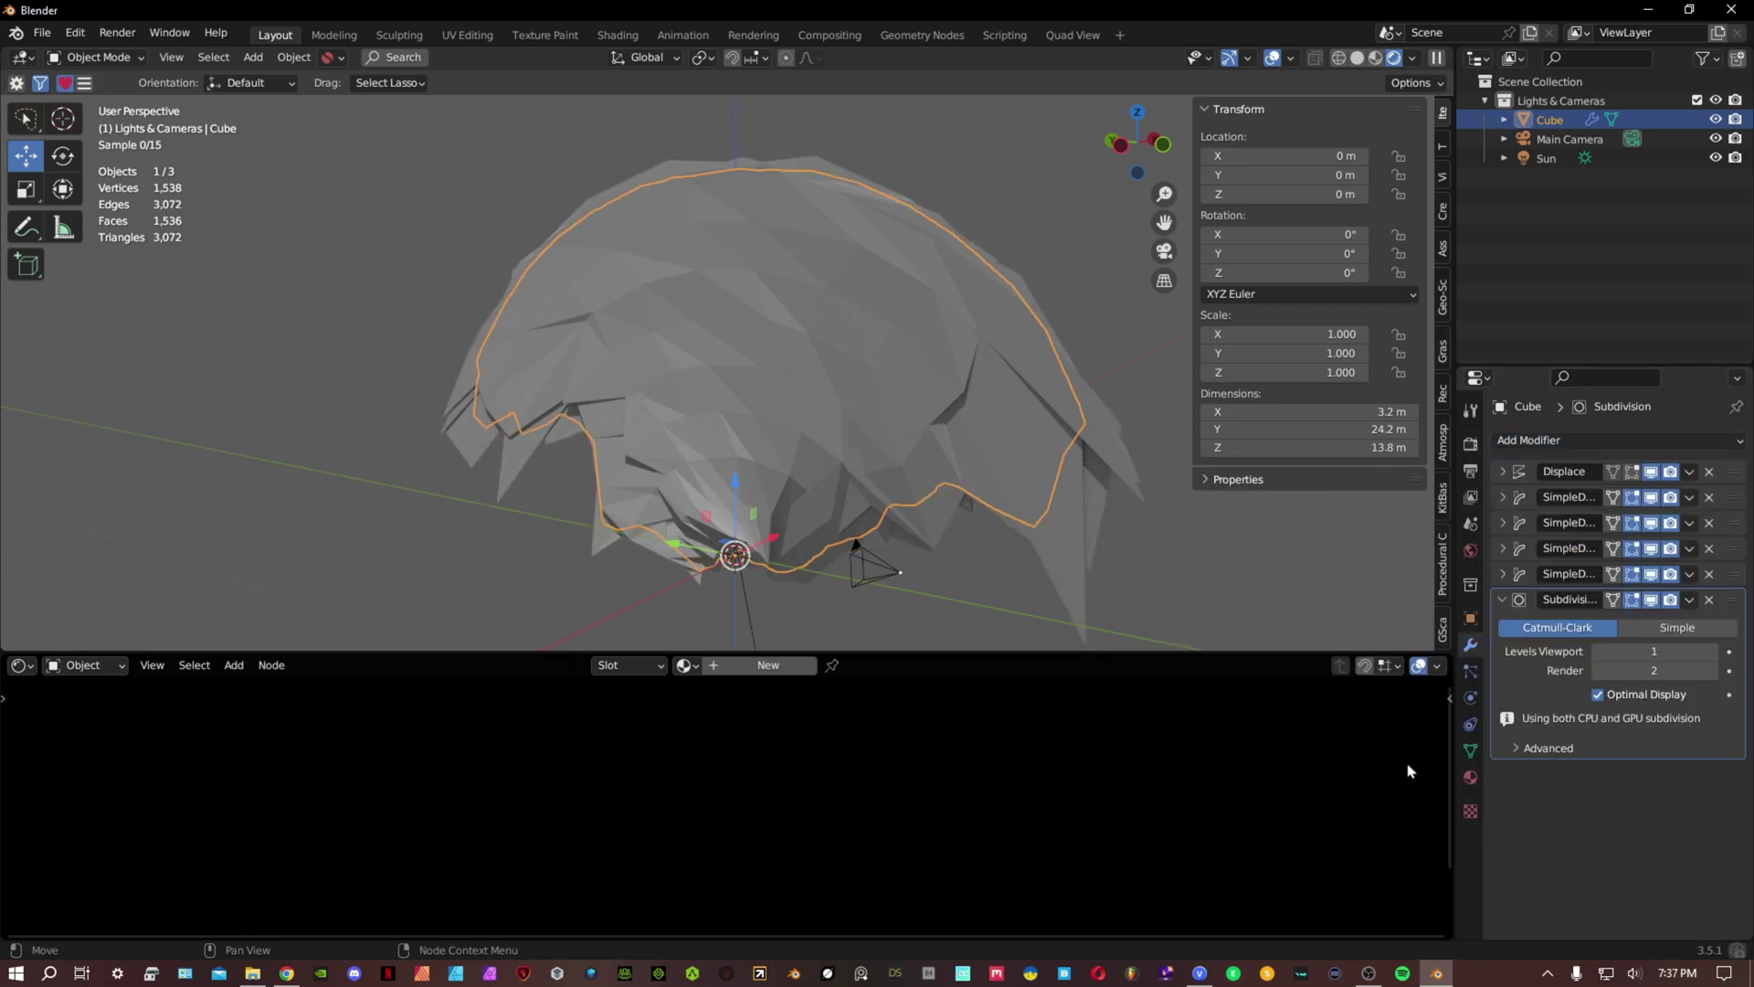
{"action": "left_click", "coordinate": [1711, 652]}
Move Subdivision to the top of the stack and add Subdivision.001 at viewport level 2.
{"action": "left_click", "coordinate": [1503, 600]}
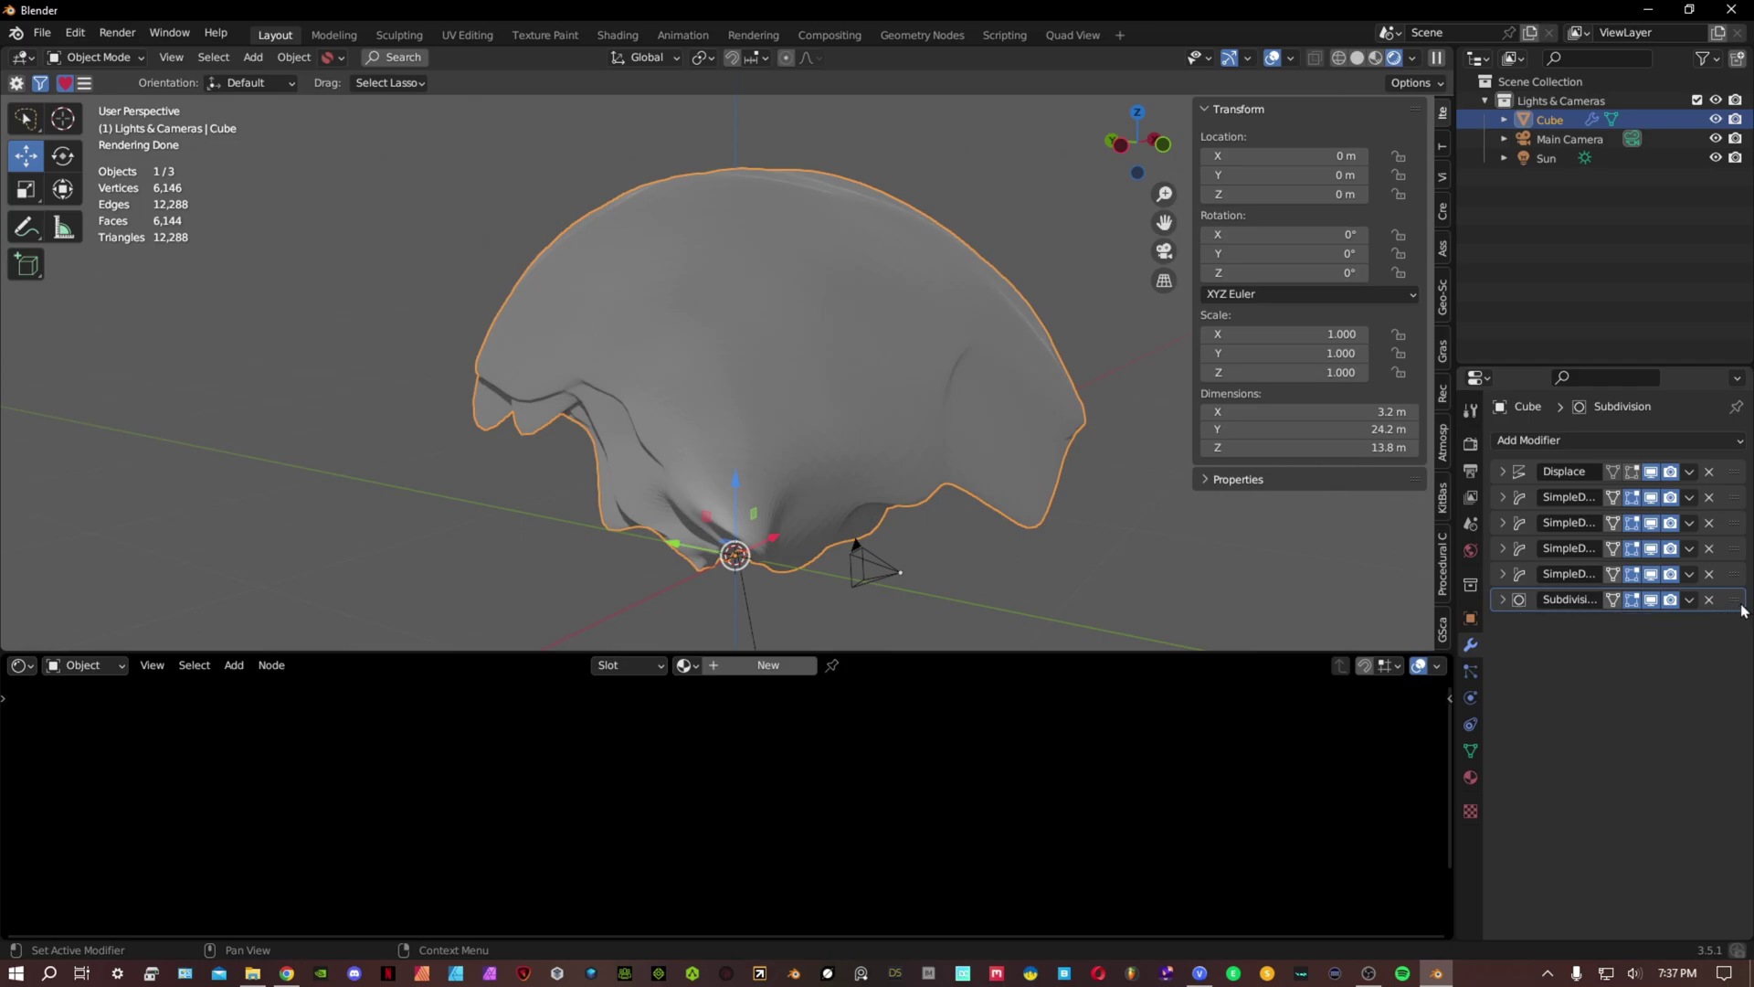
{"action": "left_click_drag", "start_coordinate": [1738, 604], "coordinate": [1736, 472]}
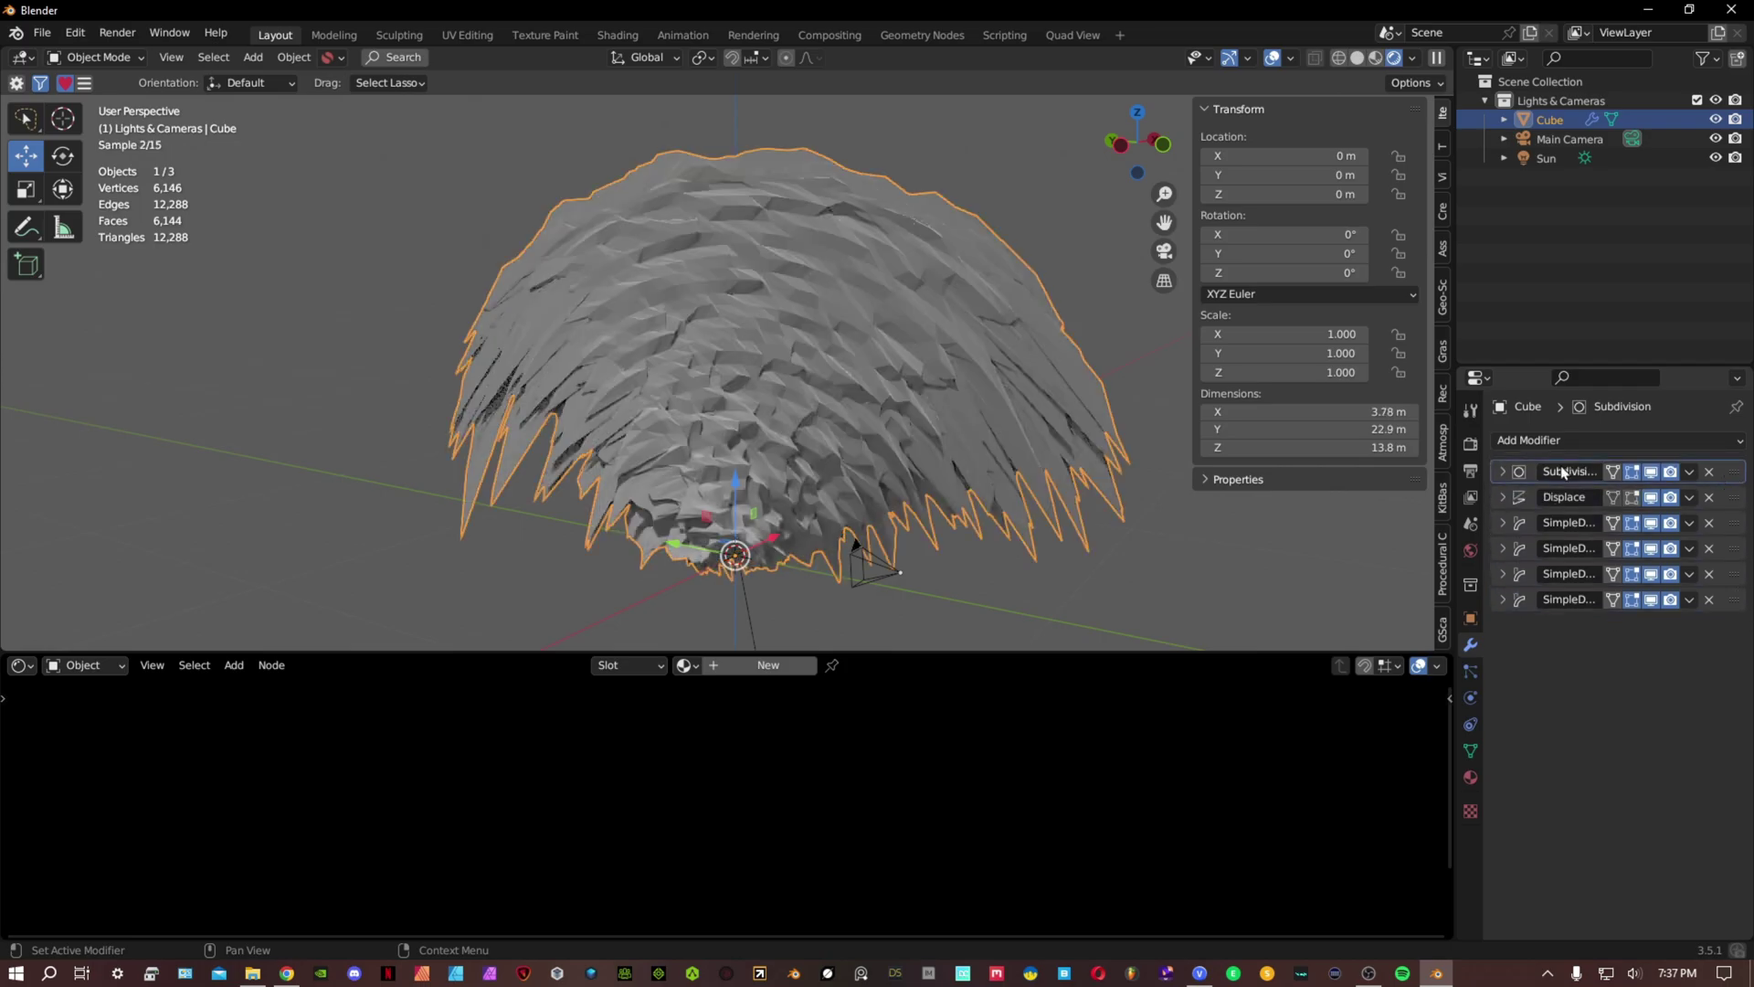
{"action": "left_click", "coordinate": [1566, 442]}
{"action": "left_click", "coordinate": [1368, 795]}
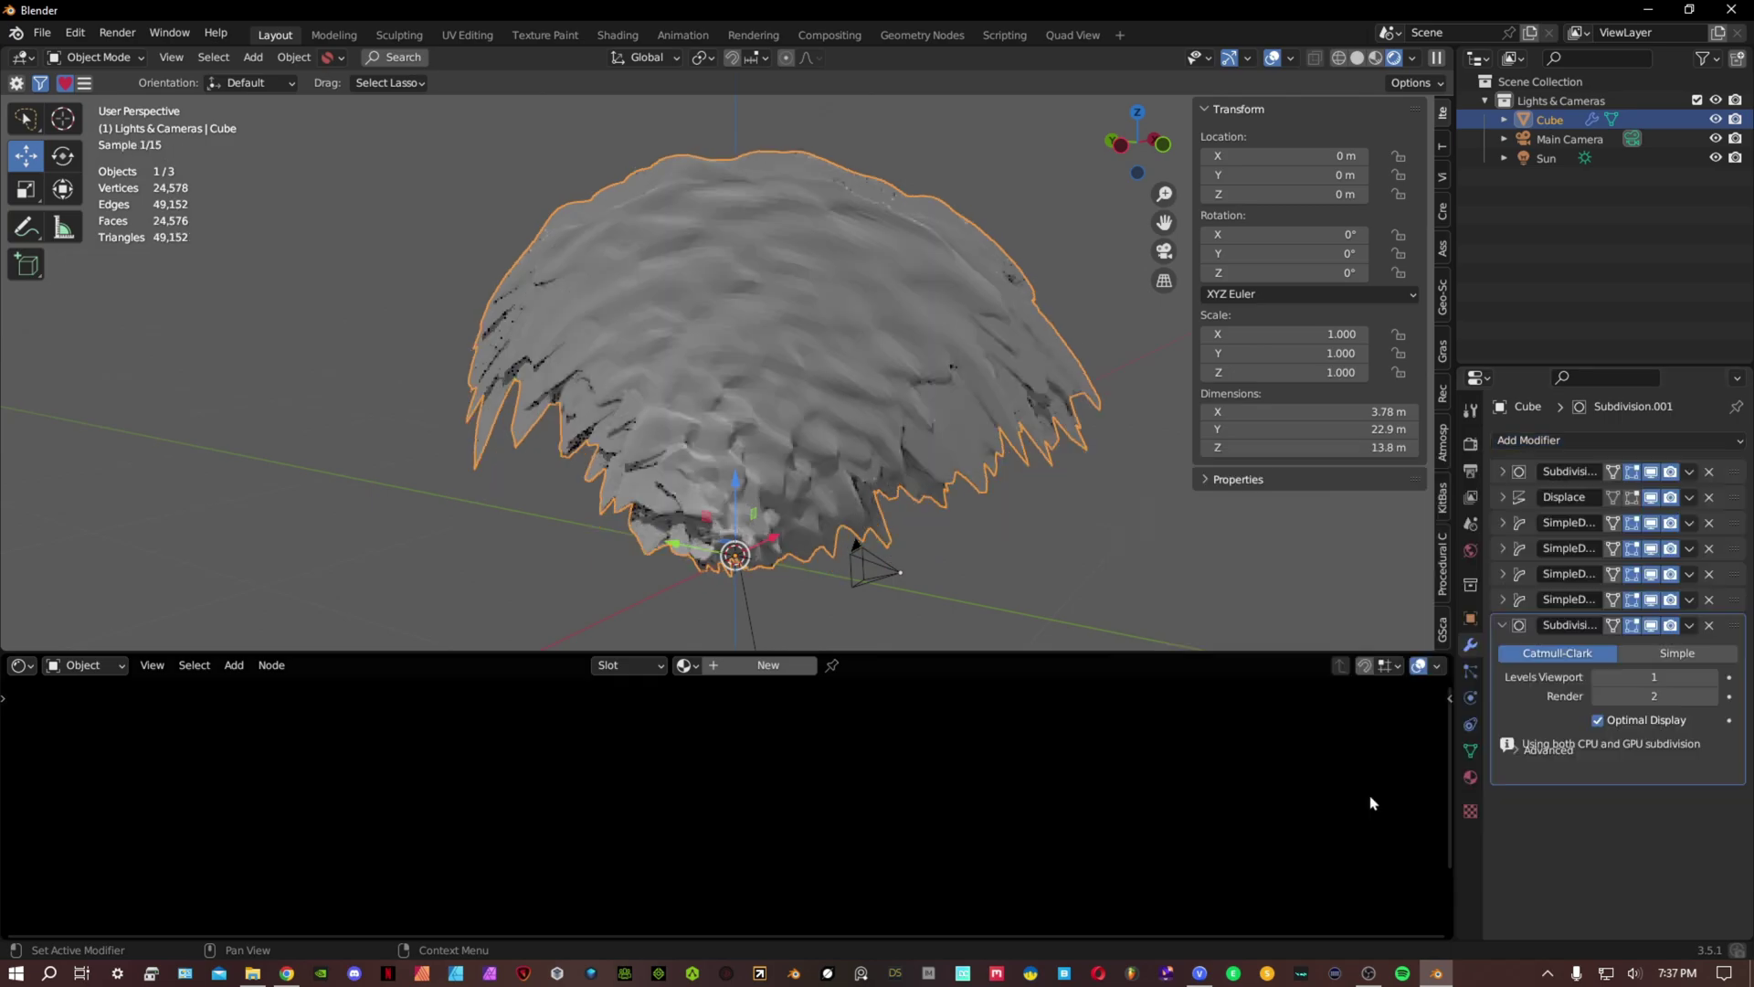
{"action": "left_click", "coordinate": [1712, 676]}
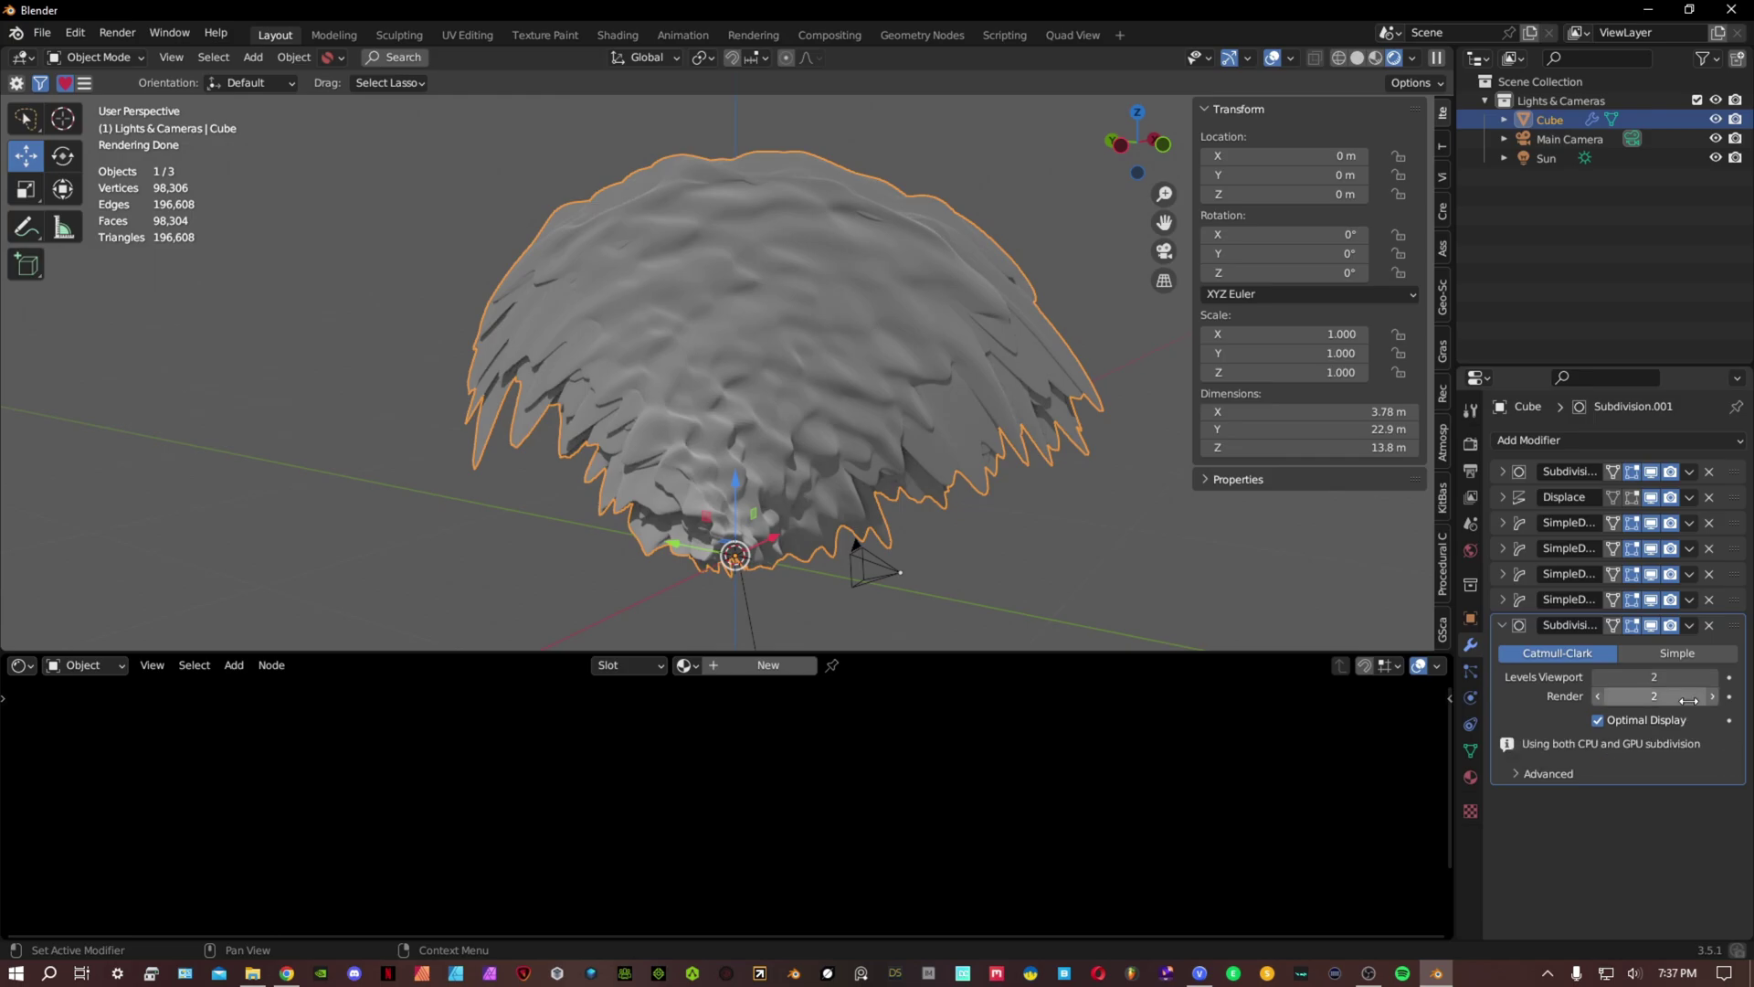
{"action": "left_click", "coordinate": [1502, 625]}
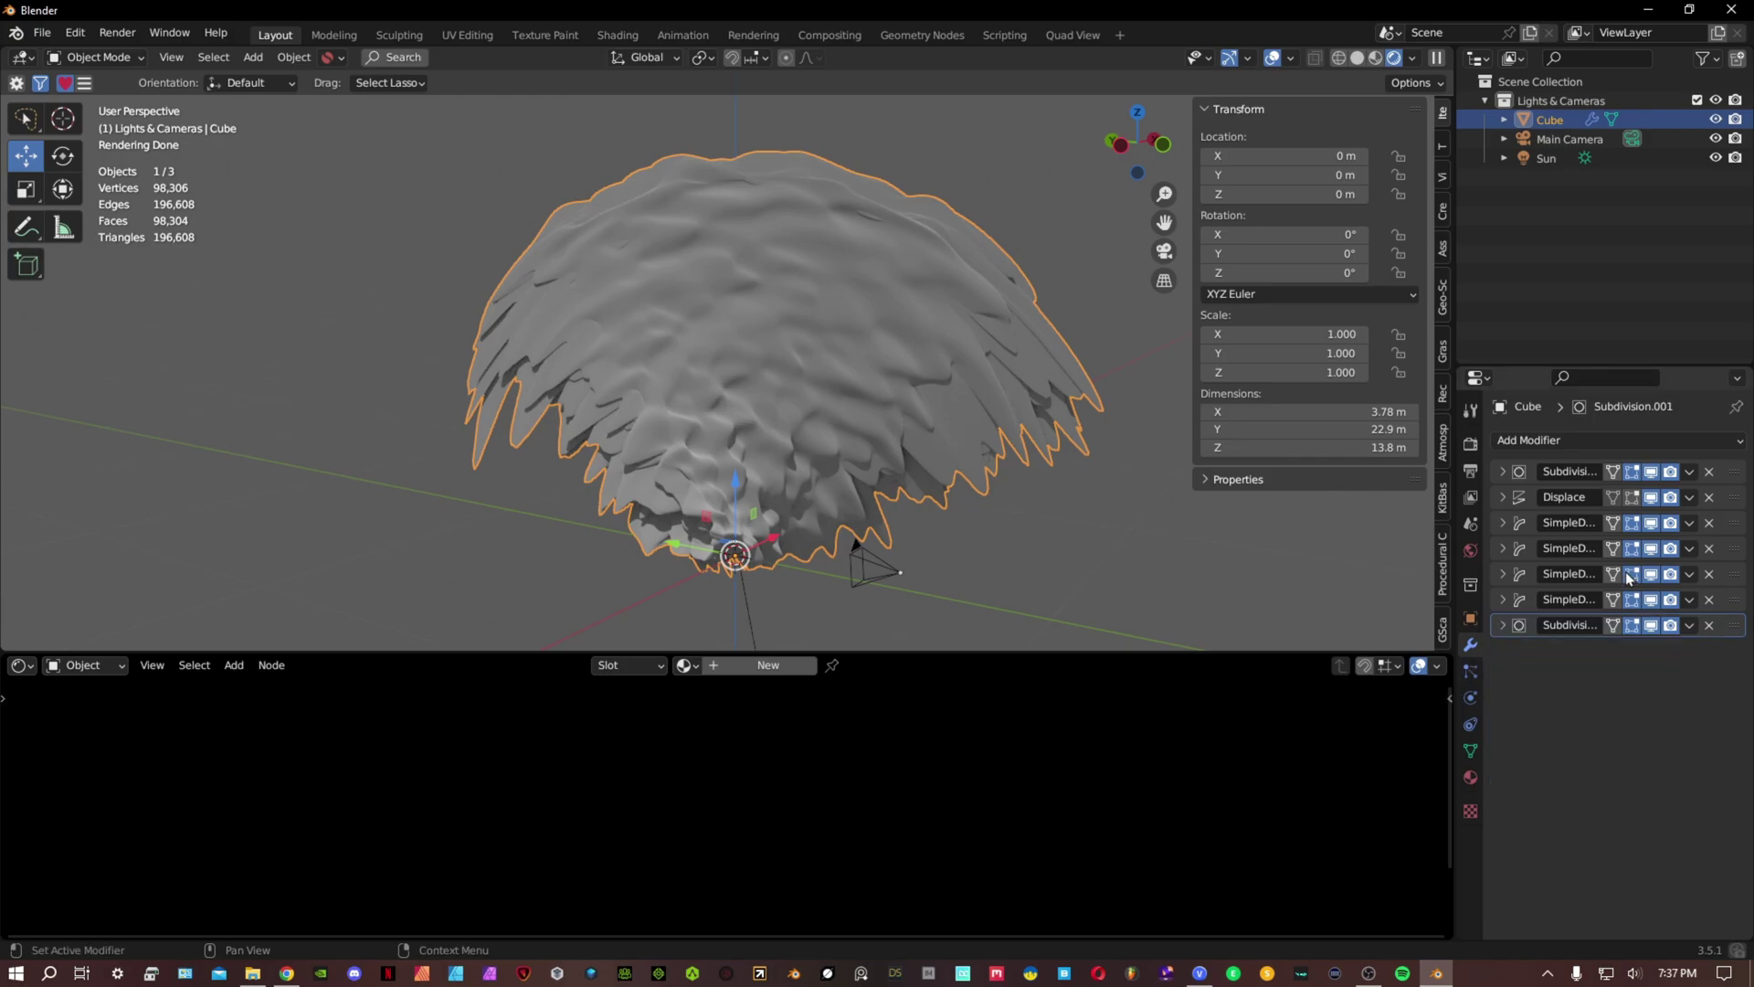
Set the first two Simple Deform modifiers to twist 360° around Z.
{"action": "left_click", "coordinate": [1503, 524]}
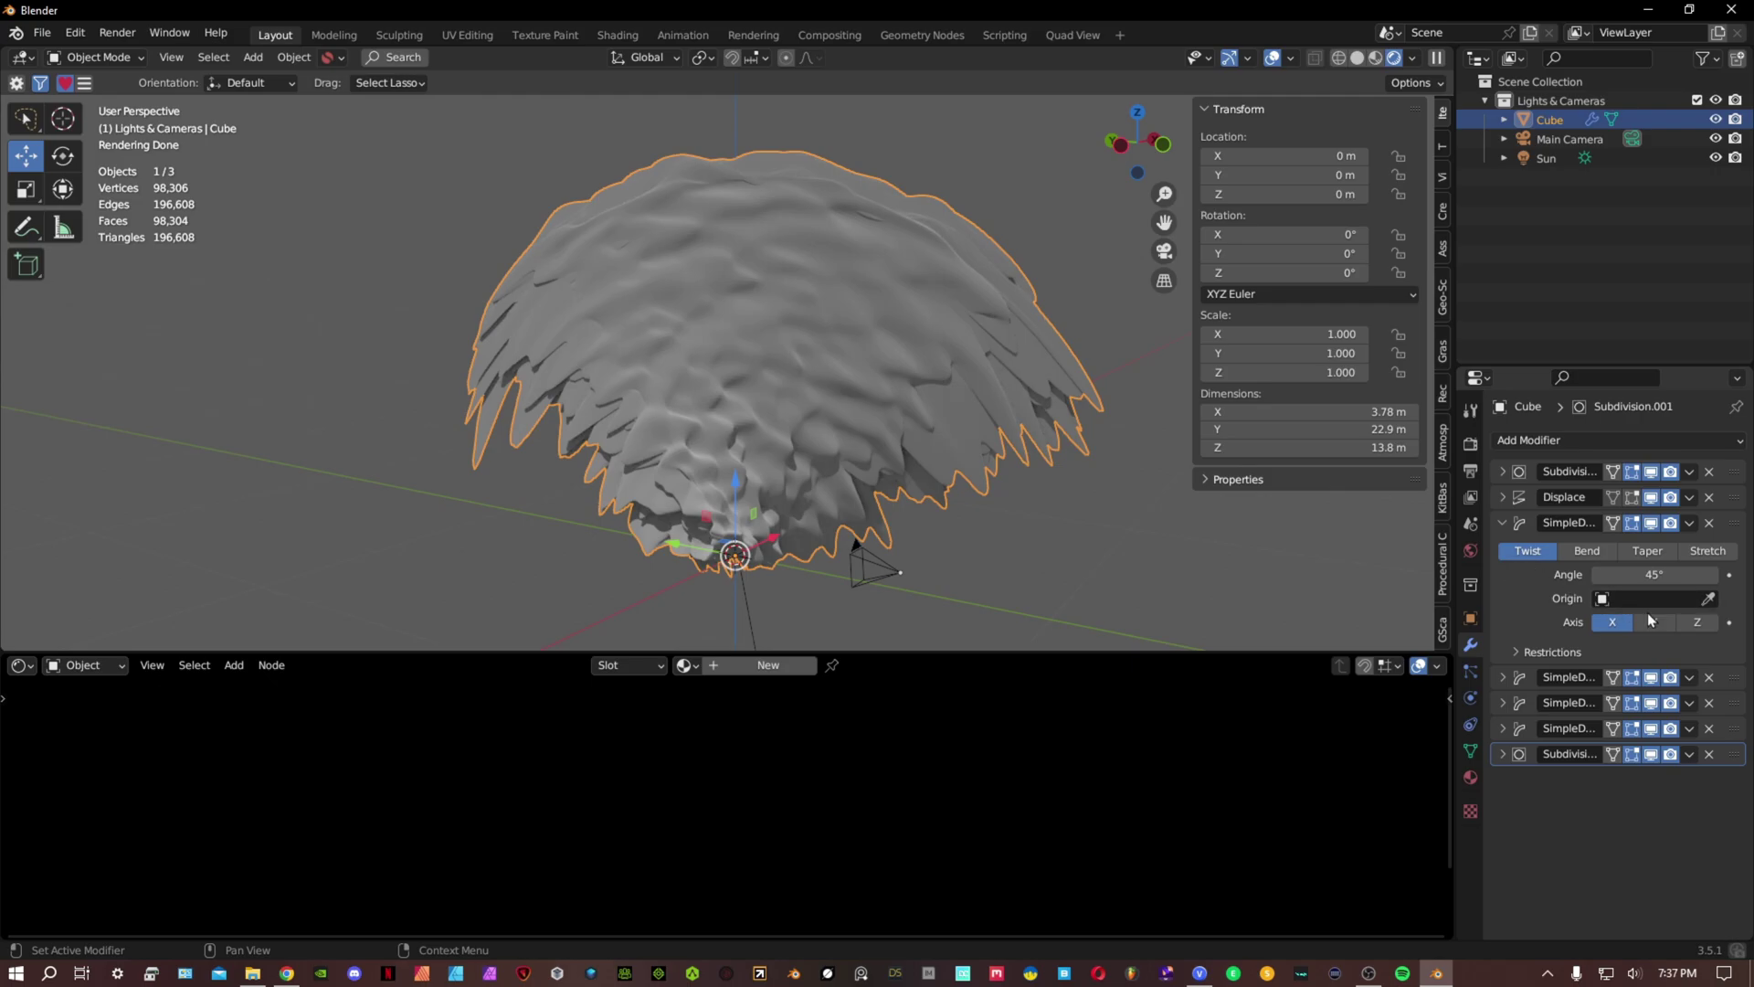
{"action": "left_click", "coordinate": [1695, 619]}
{"action": "left_click", "coordinate": [1626, 573]}
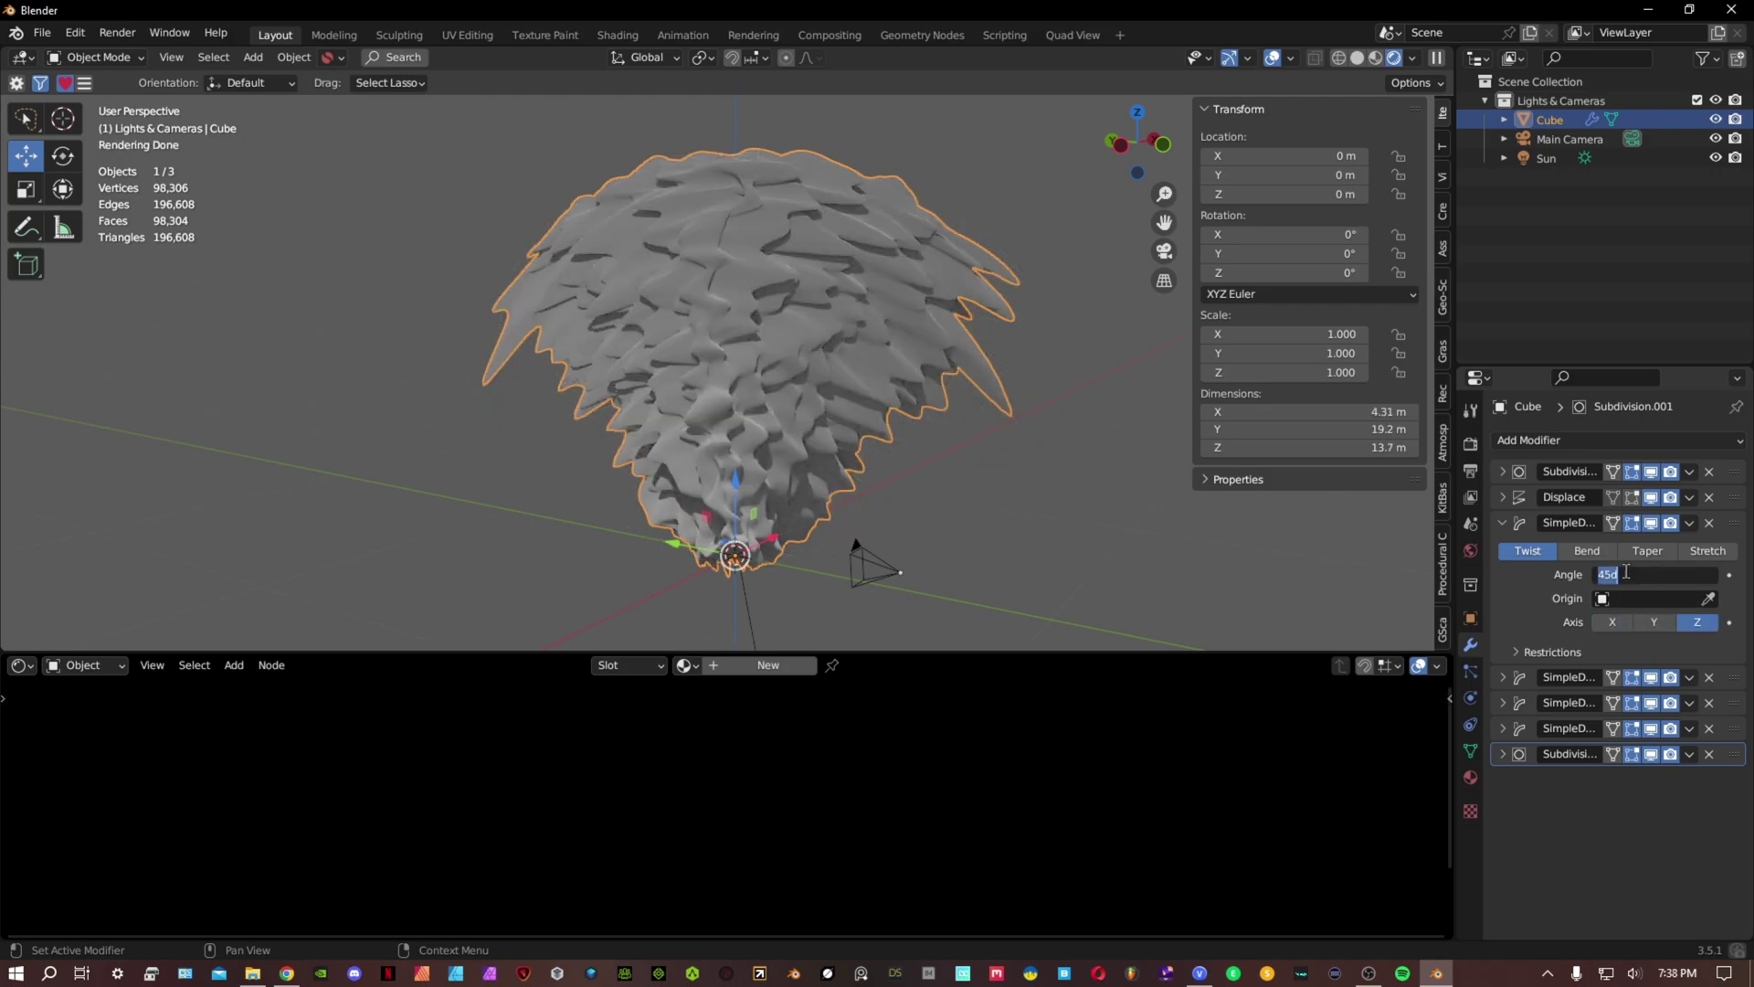
{"action": "type", "text": "360"}
{"action": "key", "text": "Return"}
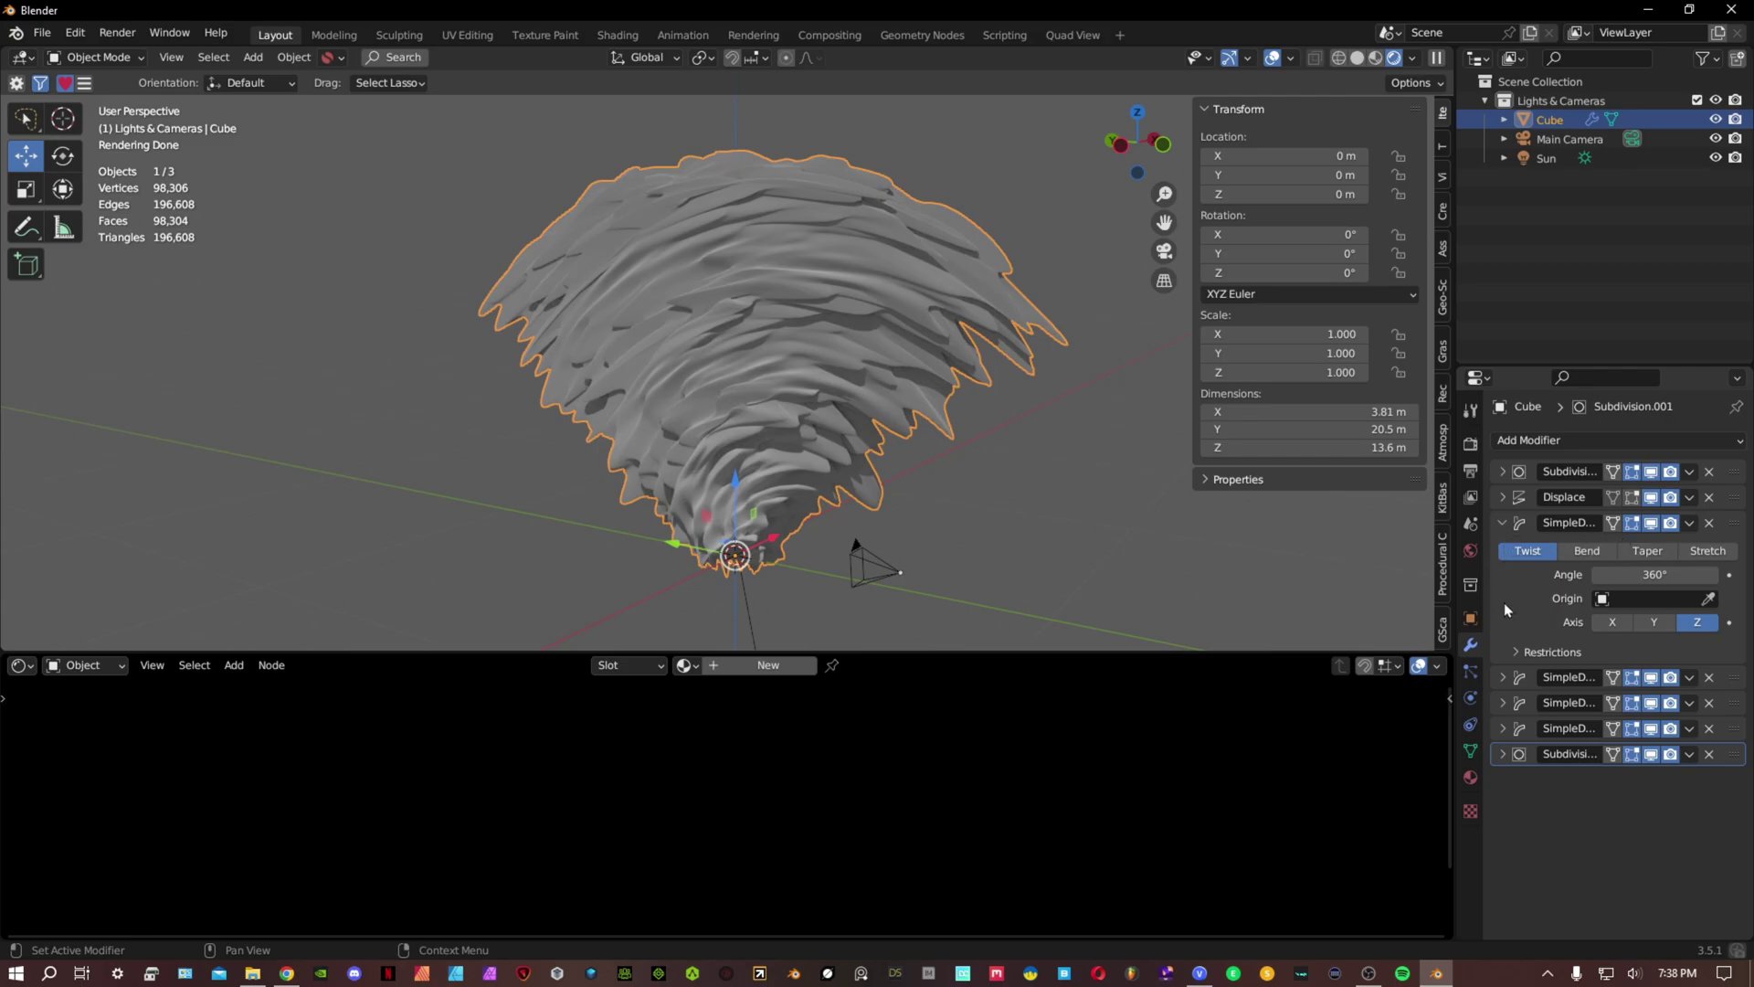
{"action": "left_click", "coordinate": [1503, 676]}
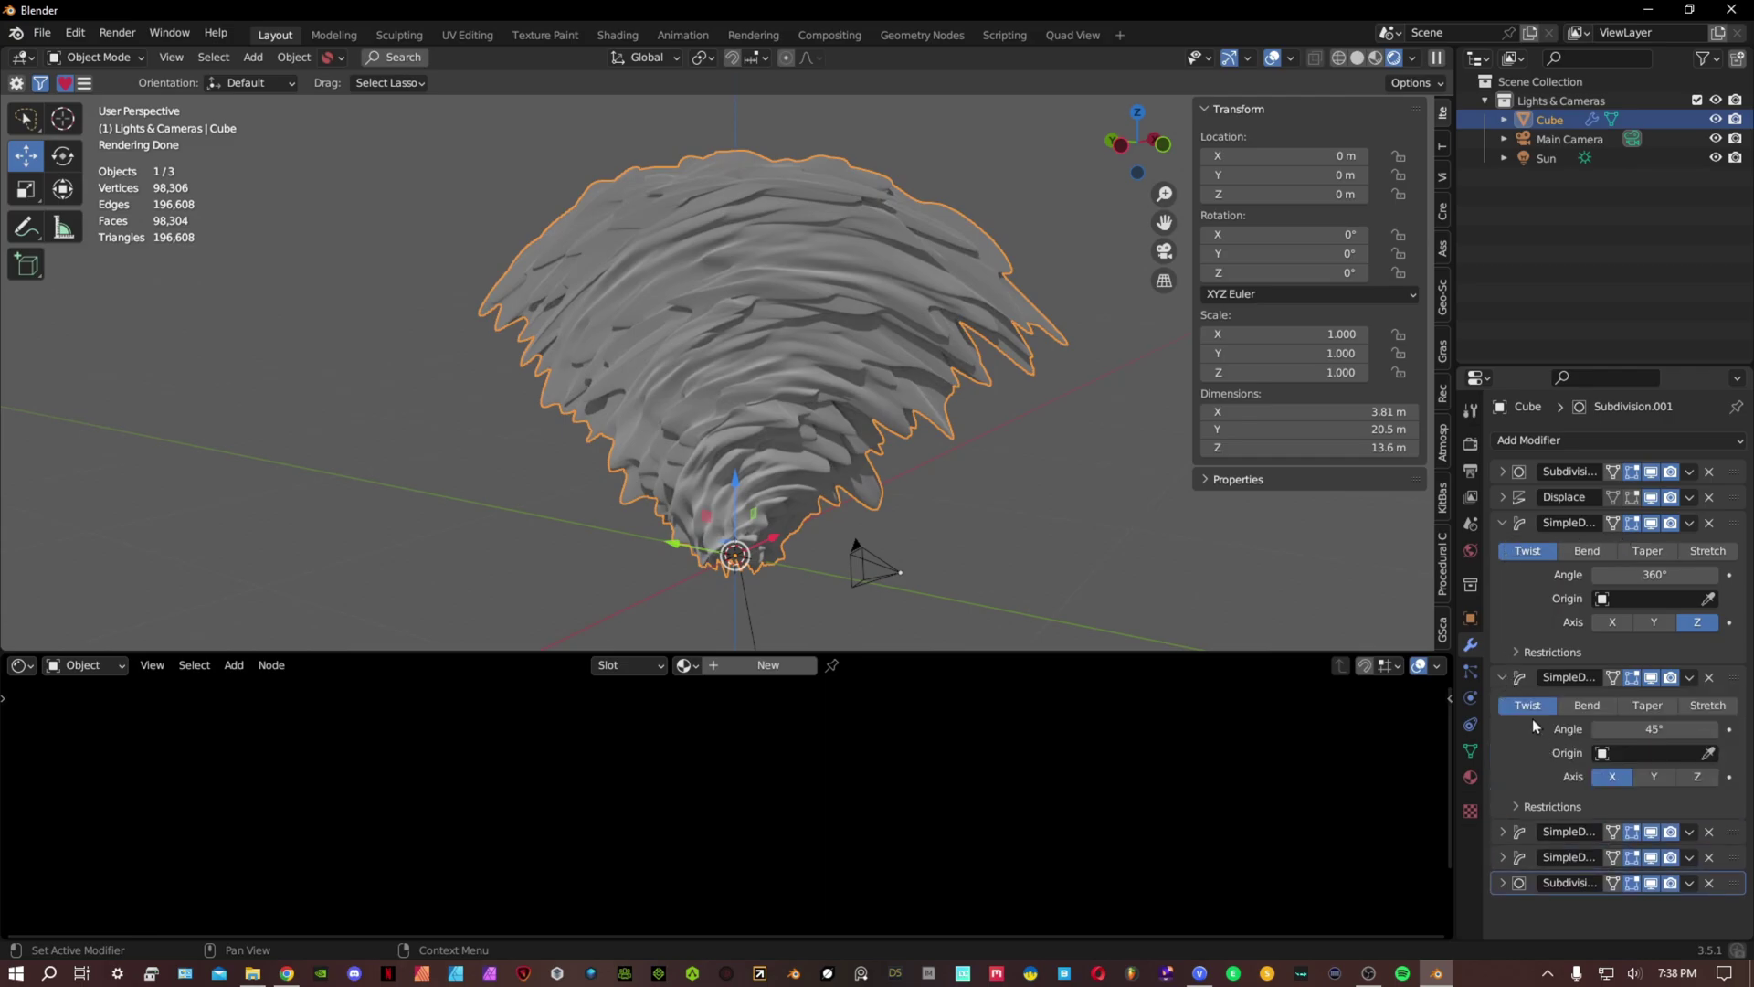
{"action": "left_click", "coordinate": [1696, 775]}
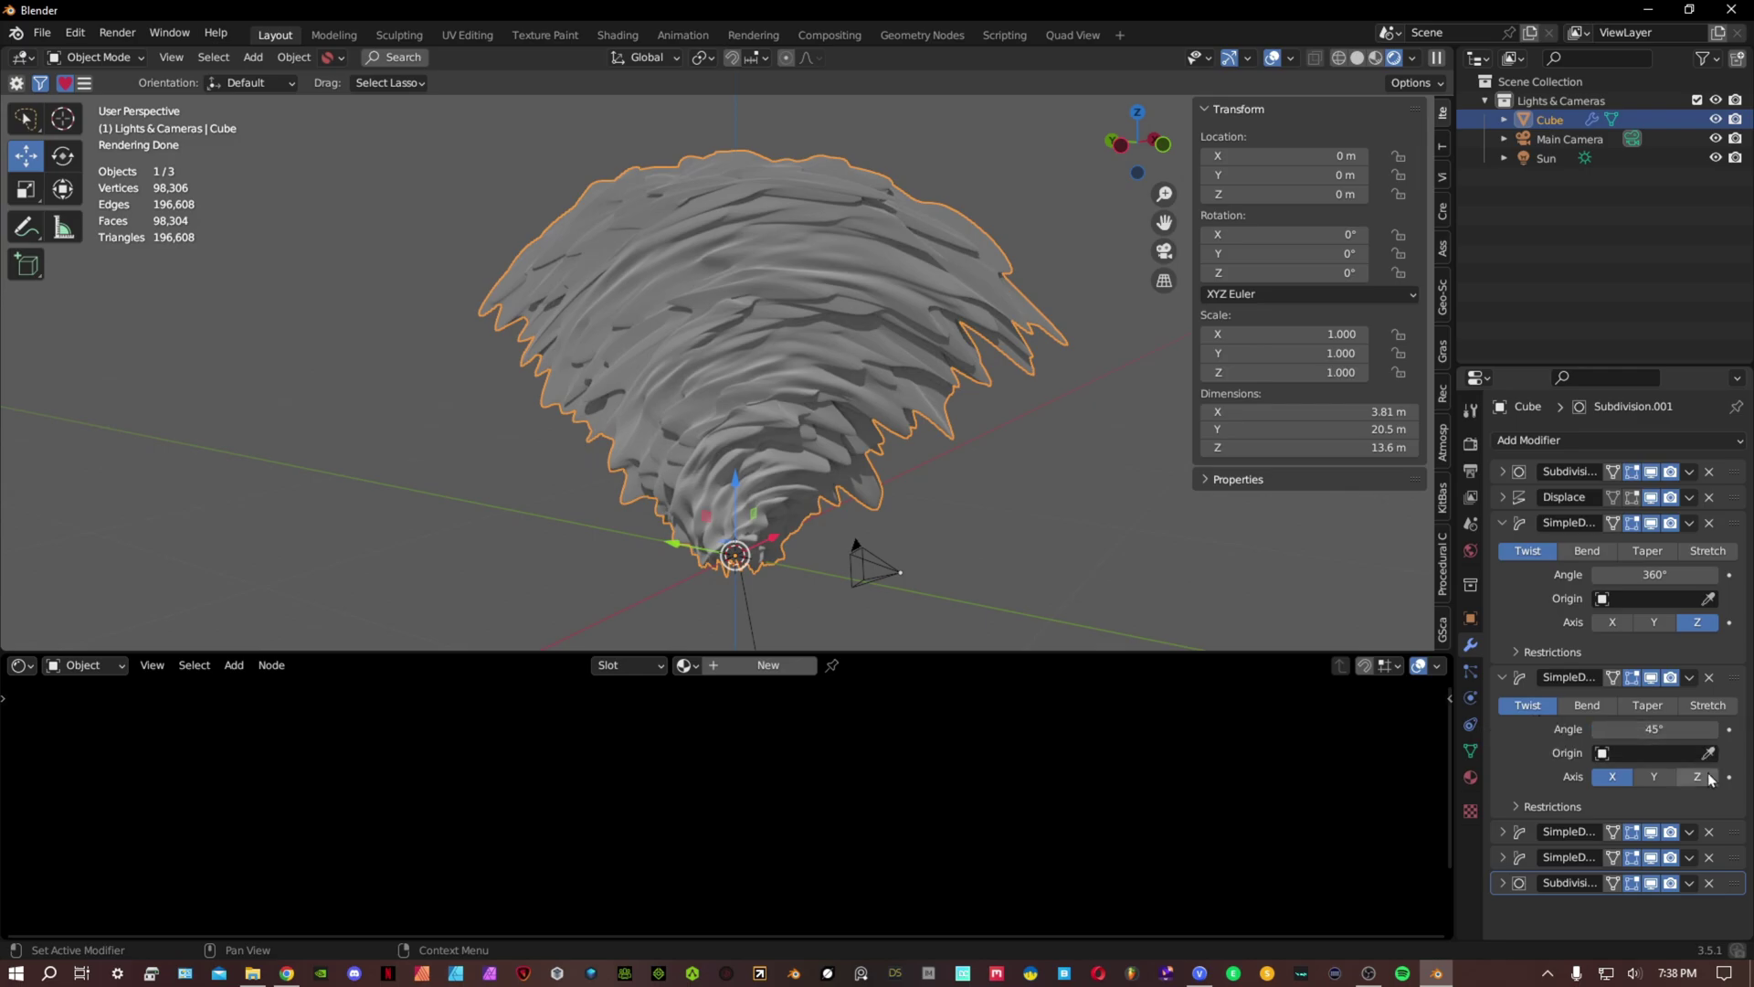
{"action": "left_click", "coordinate": [1658, 729]}
{"action": "type", "text": "360"}
{"action": "key", "text": "Return"}
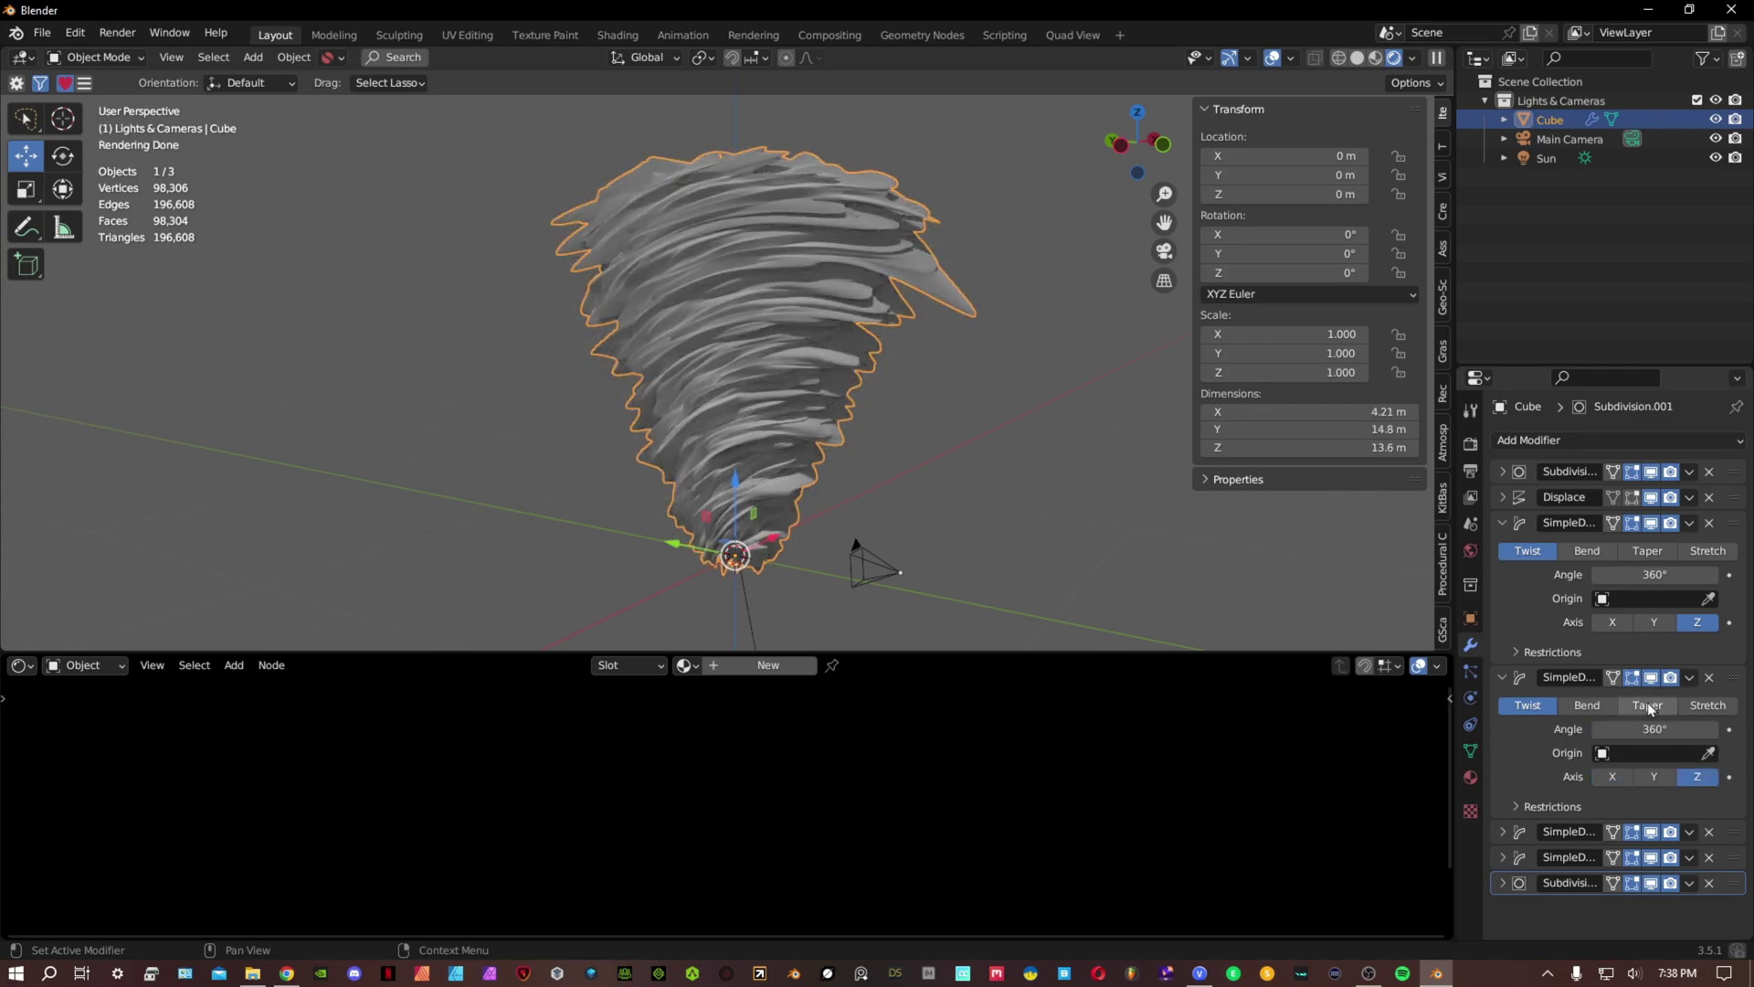
Set the third Simple Deform to twist 360° around Z.
{"action": "left_click", "coordinate": [1503, 832]}
{"action": "scroll", "coordinate": [1506, 833], "scroll_direction": "down", "scroll_amount": 3}
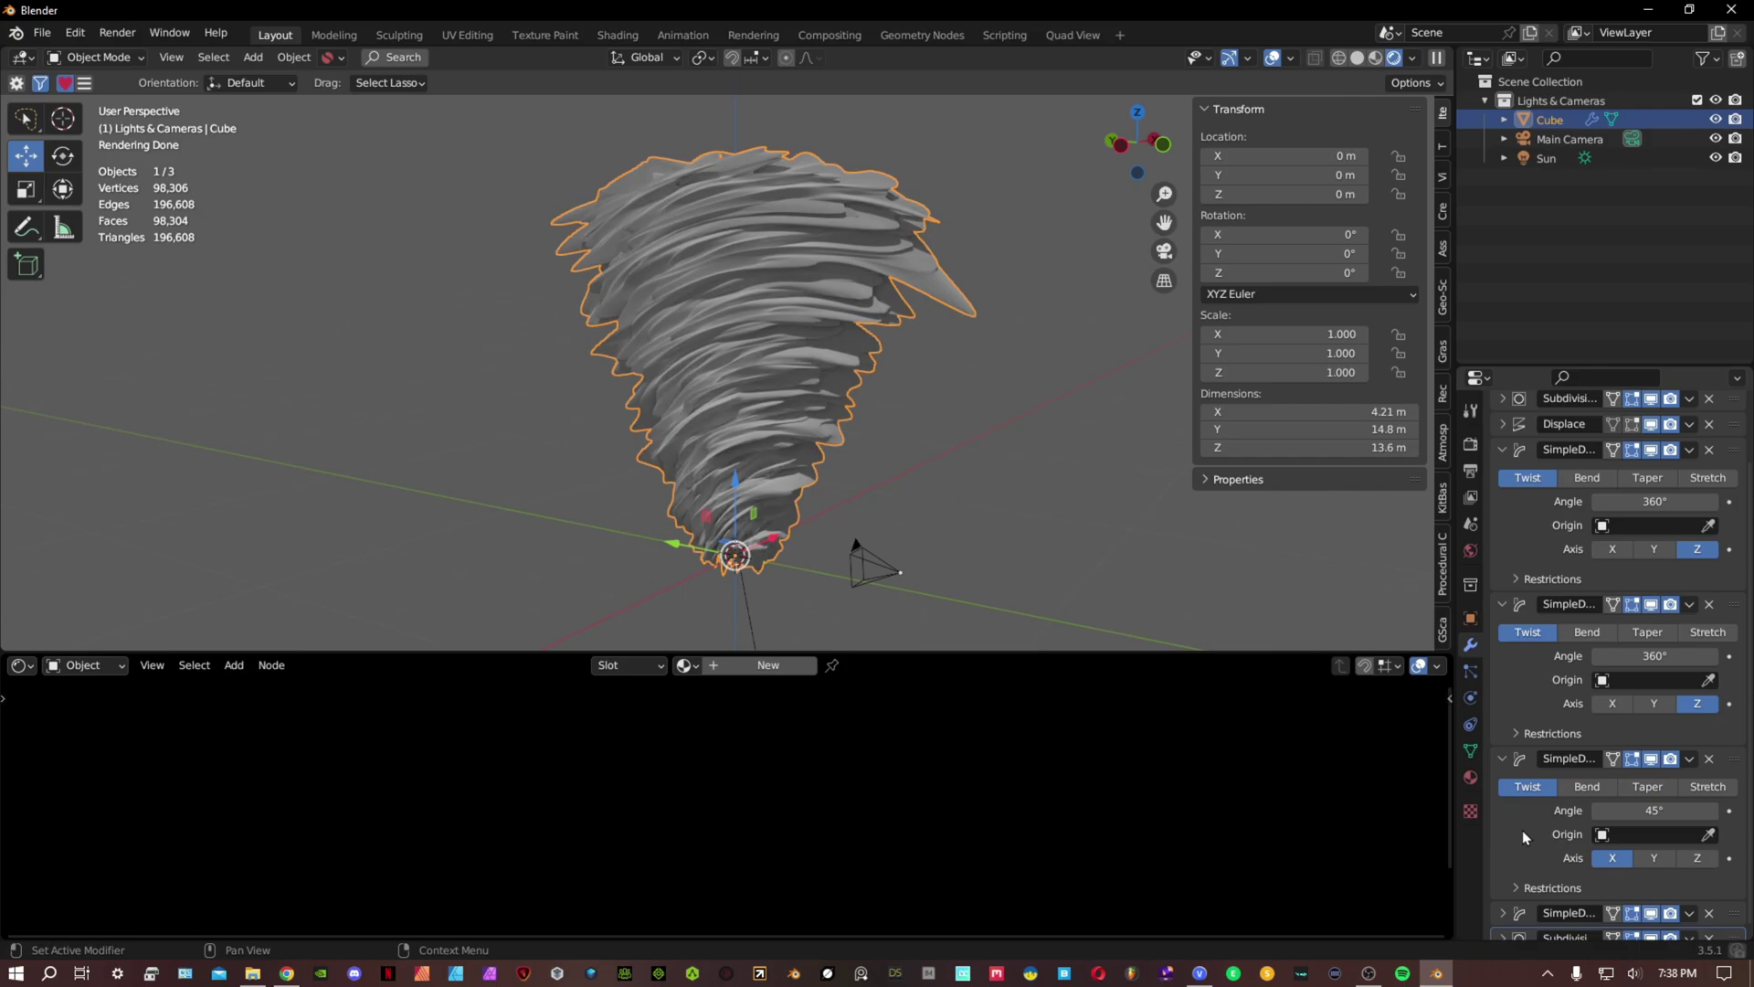
{"action": "left_click", "coordinate": [1699, 848]}
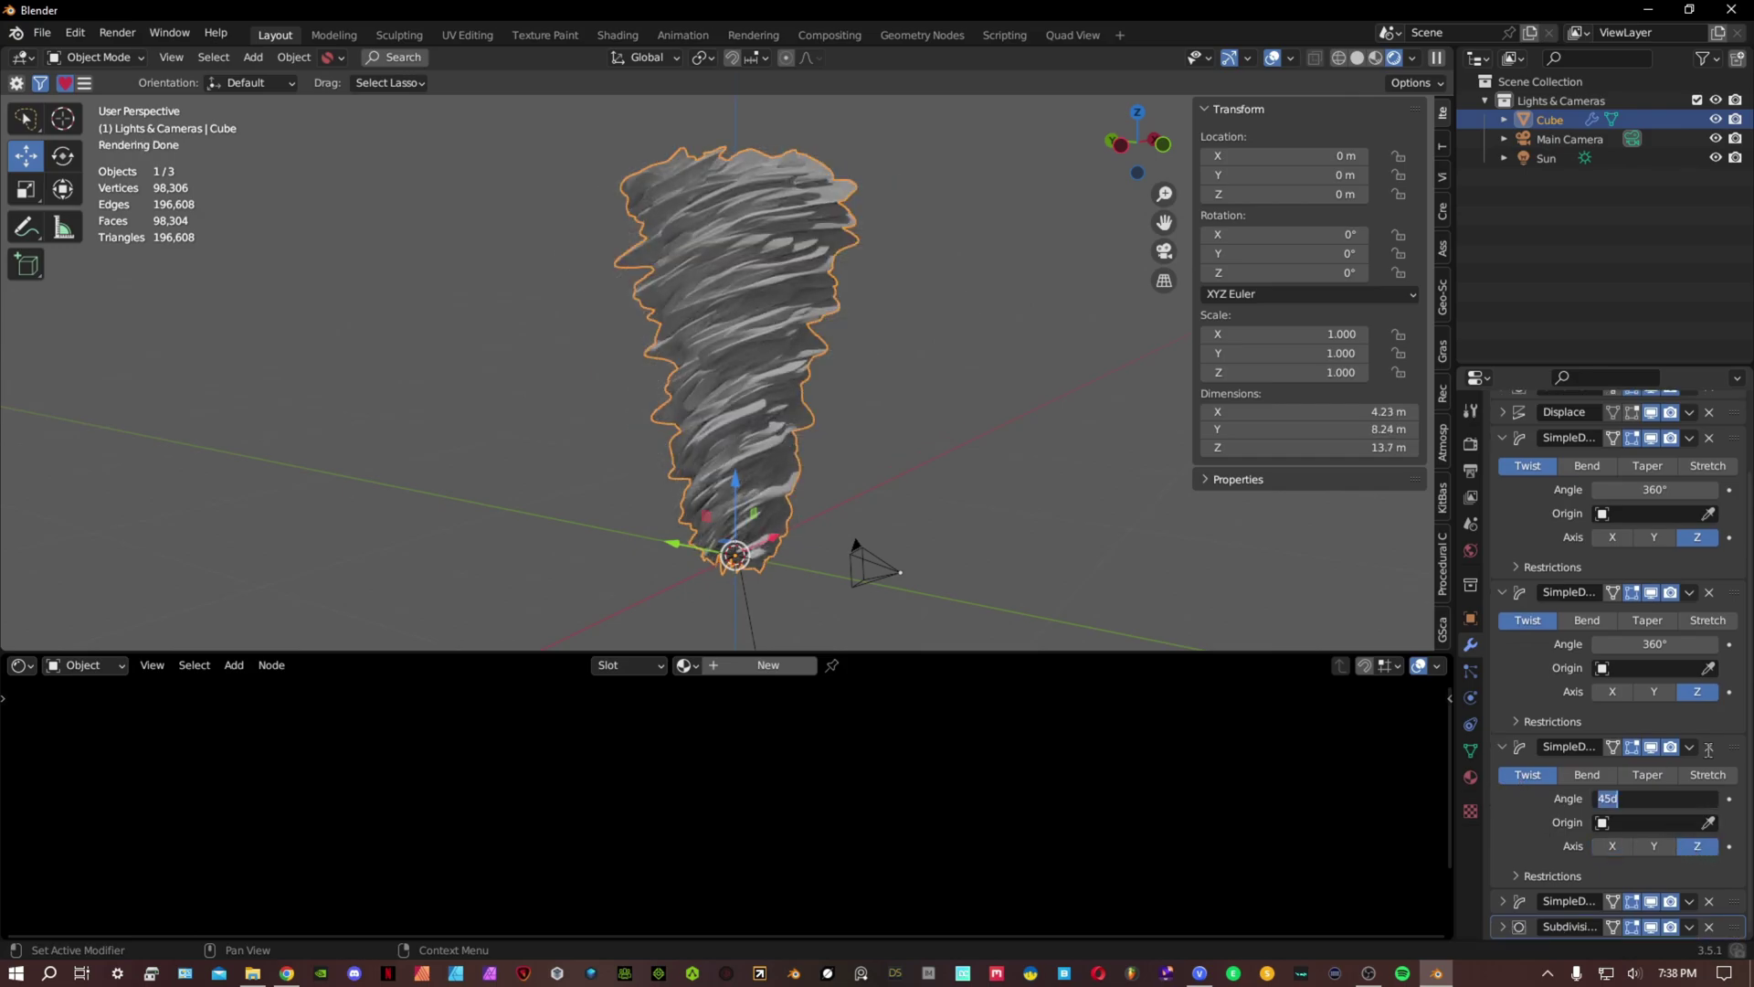
{"action": "type", "text": "360"}
{"action": "key", "text": "Return"}
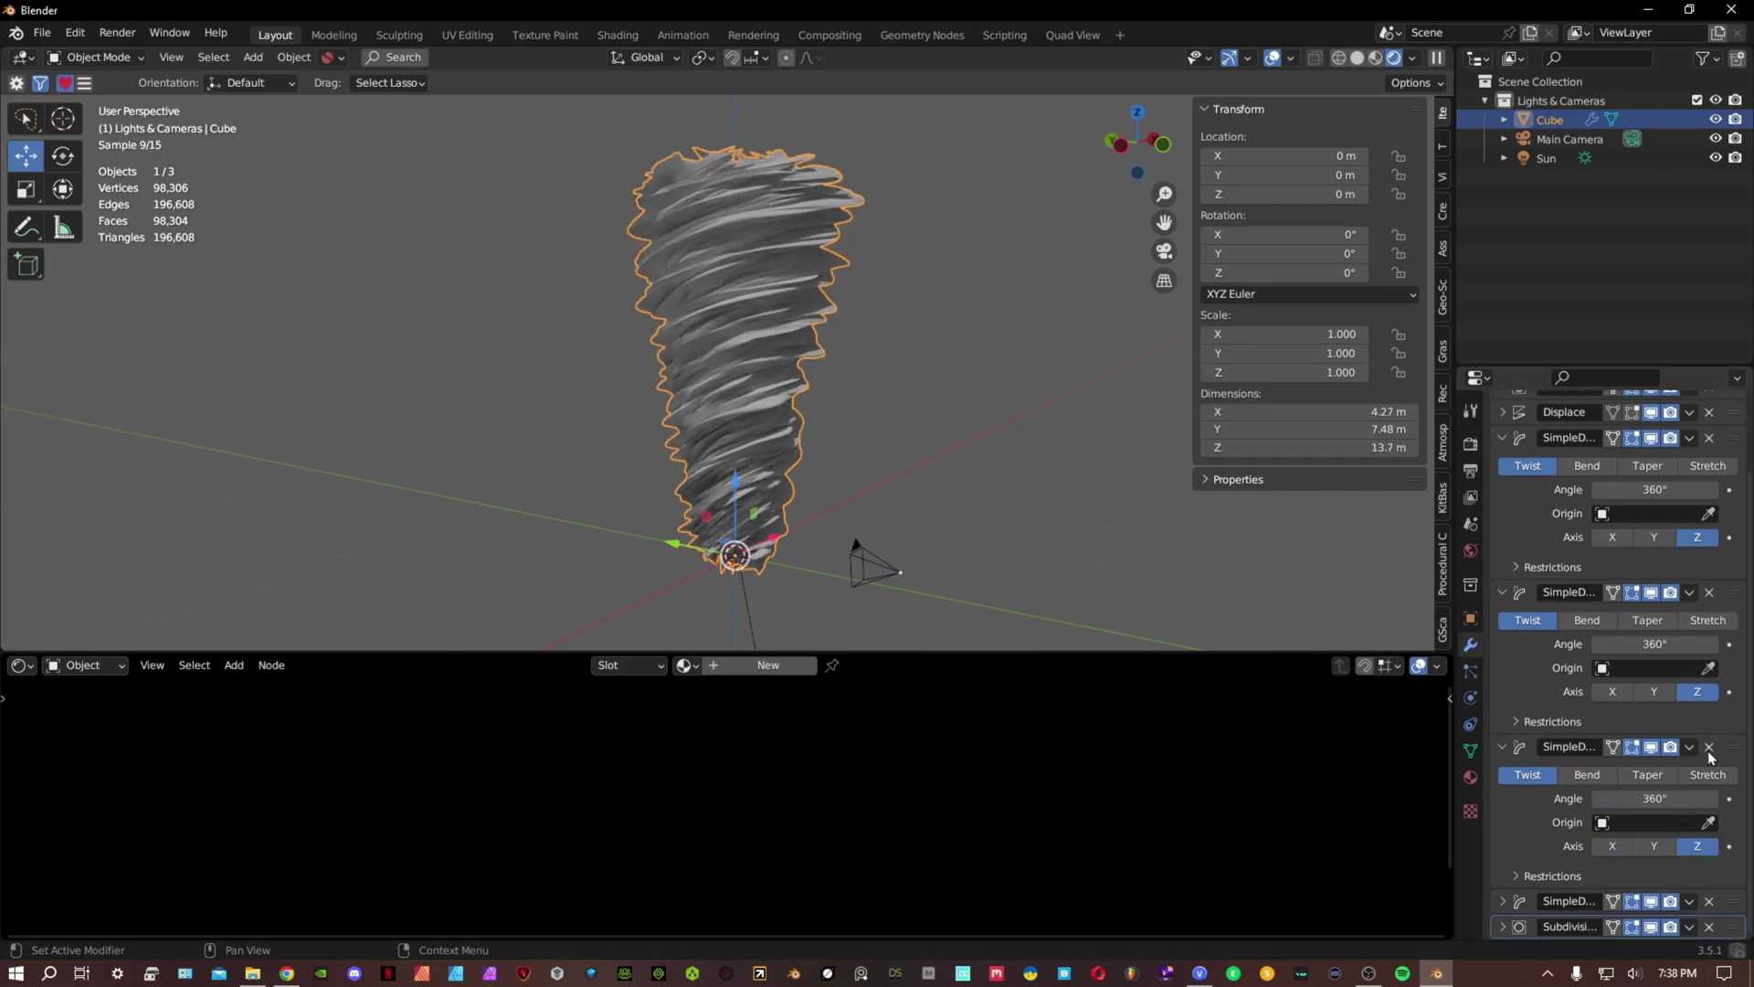
{"action": "left_click", "coordinate": [1503, 902]}
Set the fourth Simple Deform to Taper along Z with factor 3.075.
{"action": "scroll", "coordinate": [1504, 904], "scroll_direction": "down", "scroll_amount": 3}
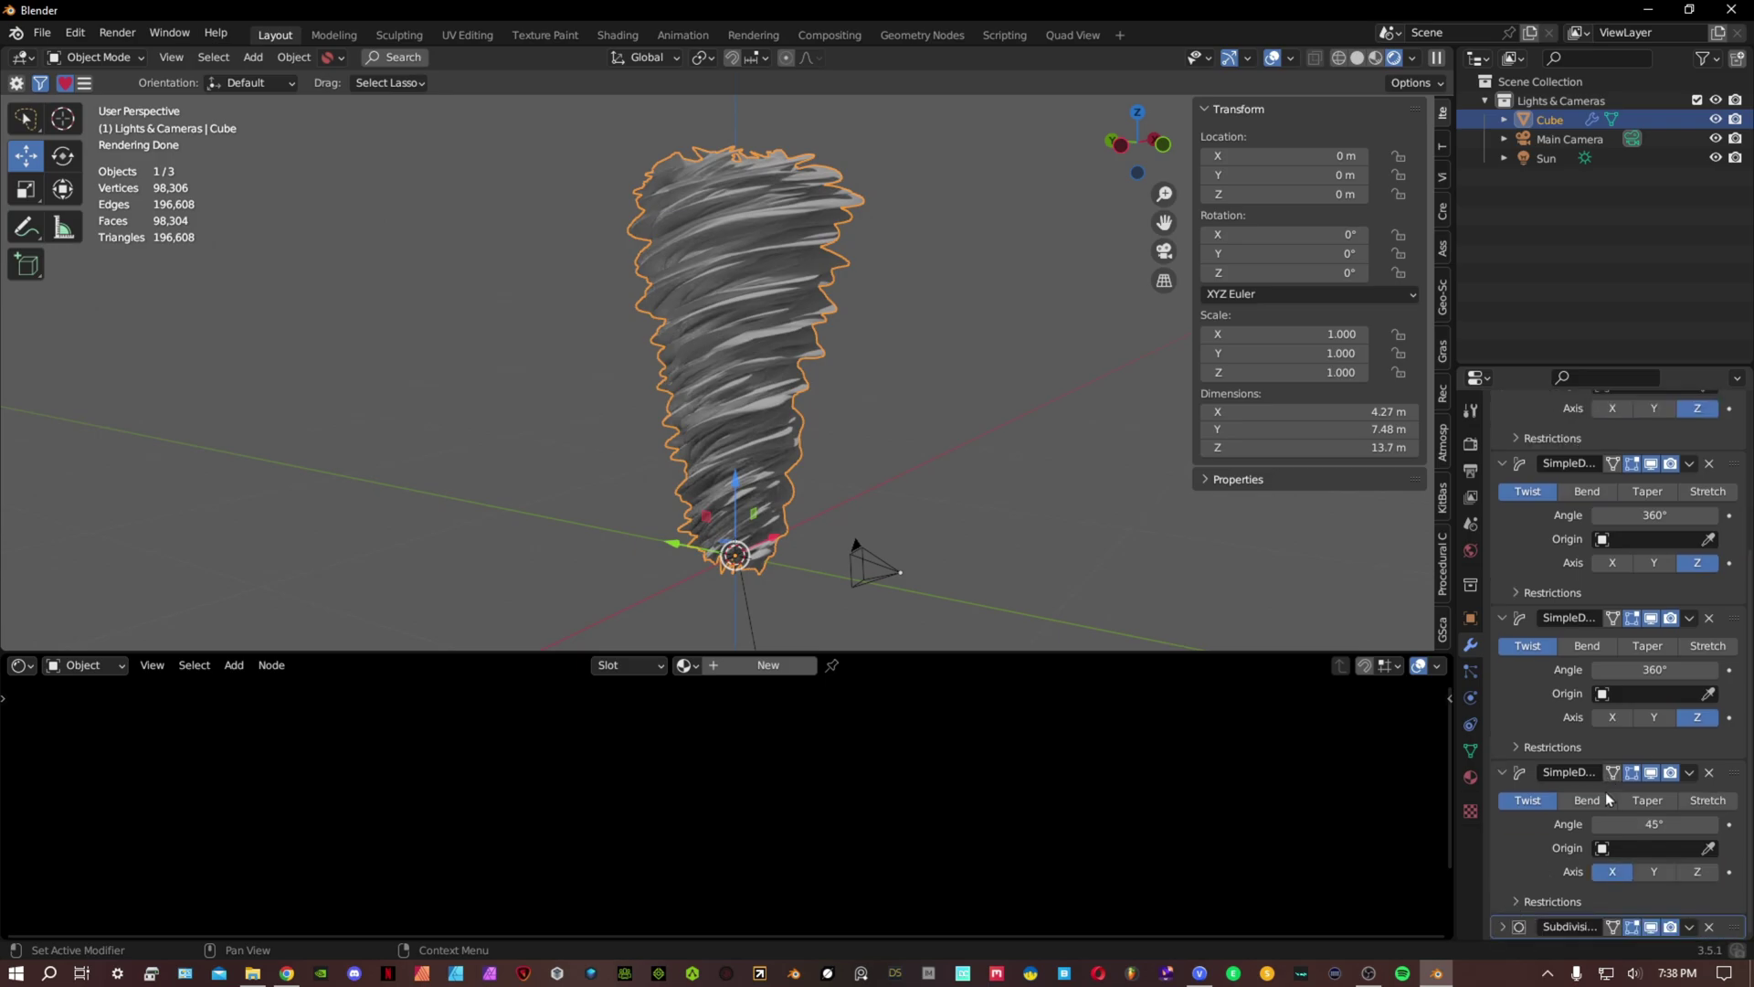
{"action": "left_click", "coordinate": [1647, 799]}
{"action": "left_click", "coordinate": [1697, 871]}
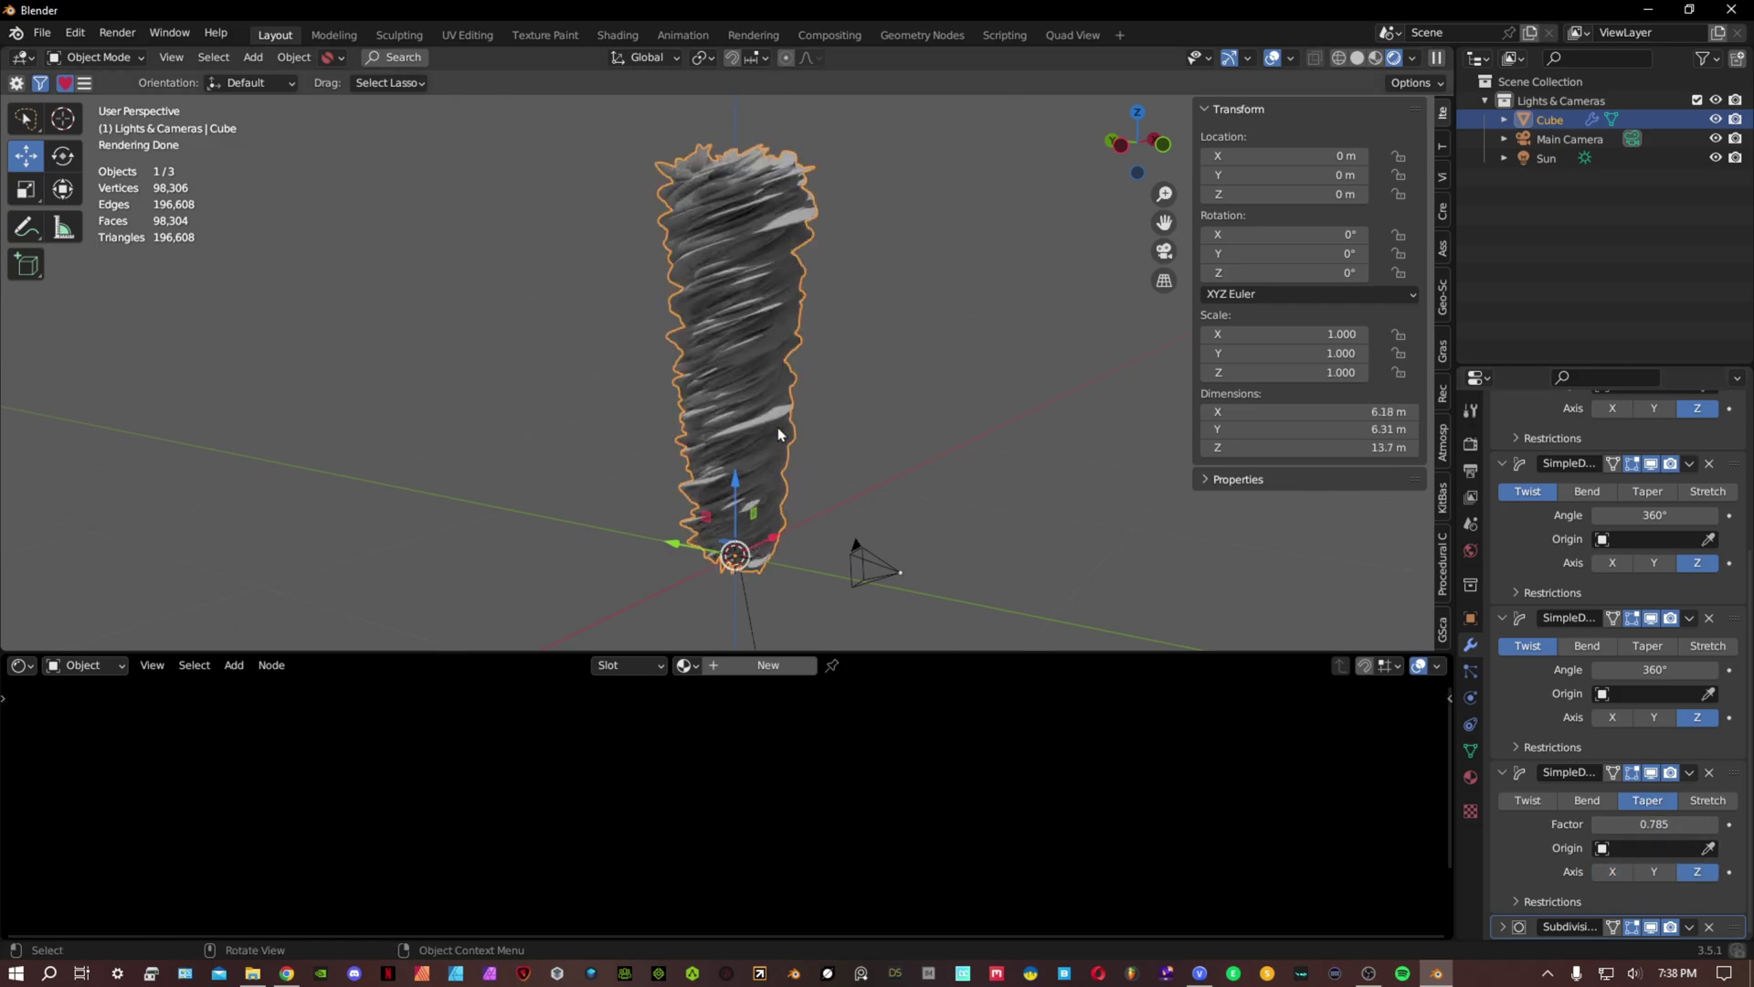
{"action": "middle_click_drag", "start_coordinate": [784, 426], "coordinate": [803, 436]}
{"action": "mouse_move", "coordinate": [1653, 823]}
{"action": "left_mouse_down"}
{"action": "mouse_move", "coordinate": [1731, 823]}
{"action": "mouse_move", "coordinate": [1679, 823]}
{"action": "left_mouse_up"}
{"action": "middle_click_drag", "start_coordinate": [795, 447], "coordinate": [1188, 433]}
Scale the Cube to 1.634 along Z, stretching the funnel into a tall cone.
{"action": "key", "text": "s"}
{"action": "key", "text": "z"}
{"action": "left_click", "coordinate": [1324, 511]}
{"action": "scroll", "coordinate": [1553, 584], "scroll_direction": "up", "scroll_amount": 10}
{"action": "left_click_drag", "start_coordinate": [1499, 494], "coordinate": [1499, 527]}
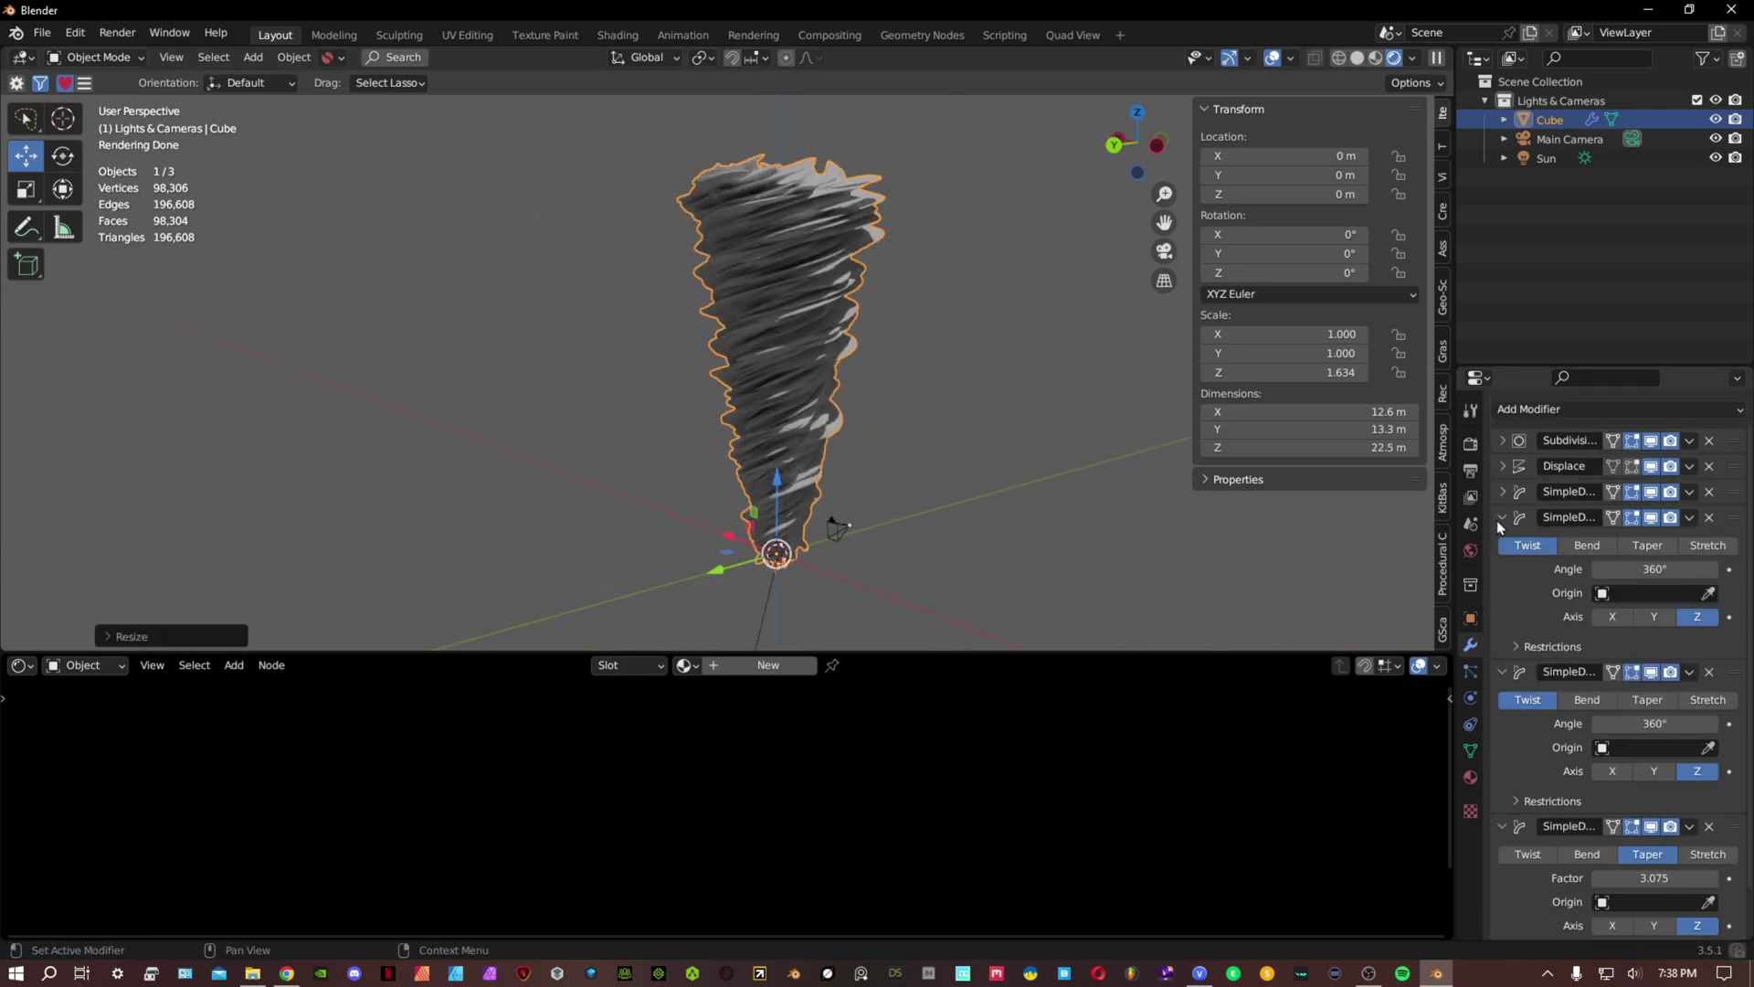
Move Displace down the modifier stack and back to second place.
{"action": "left_click", "coordinate": [1499, 577]}
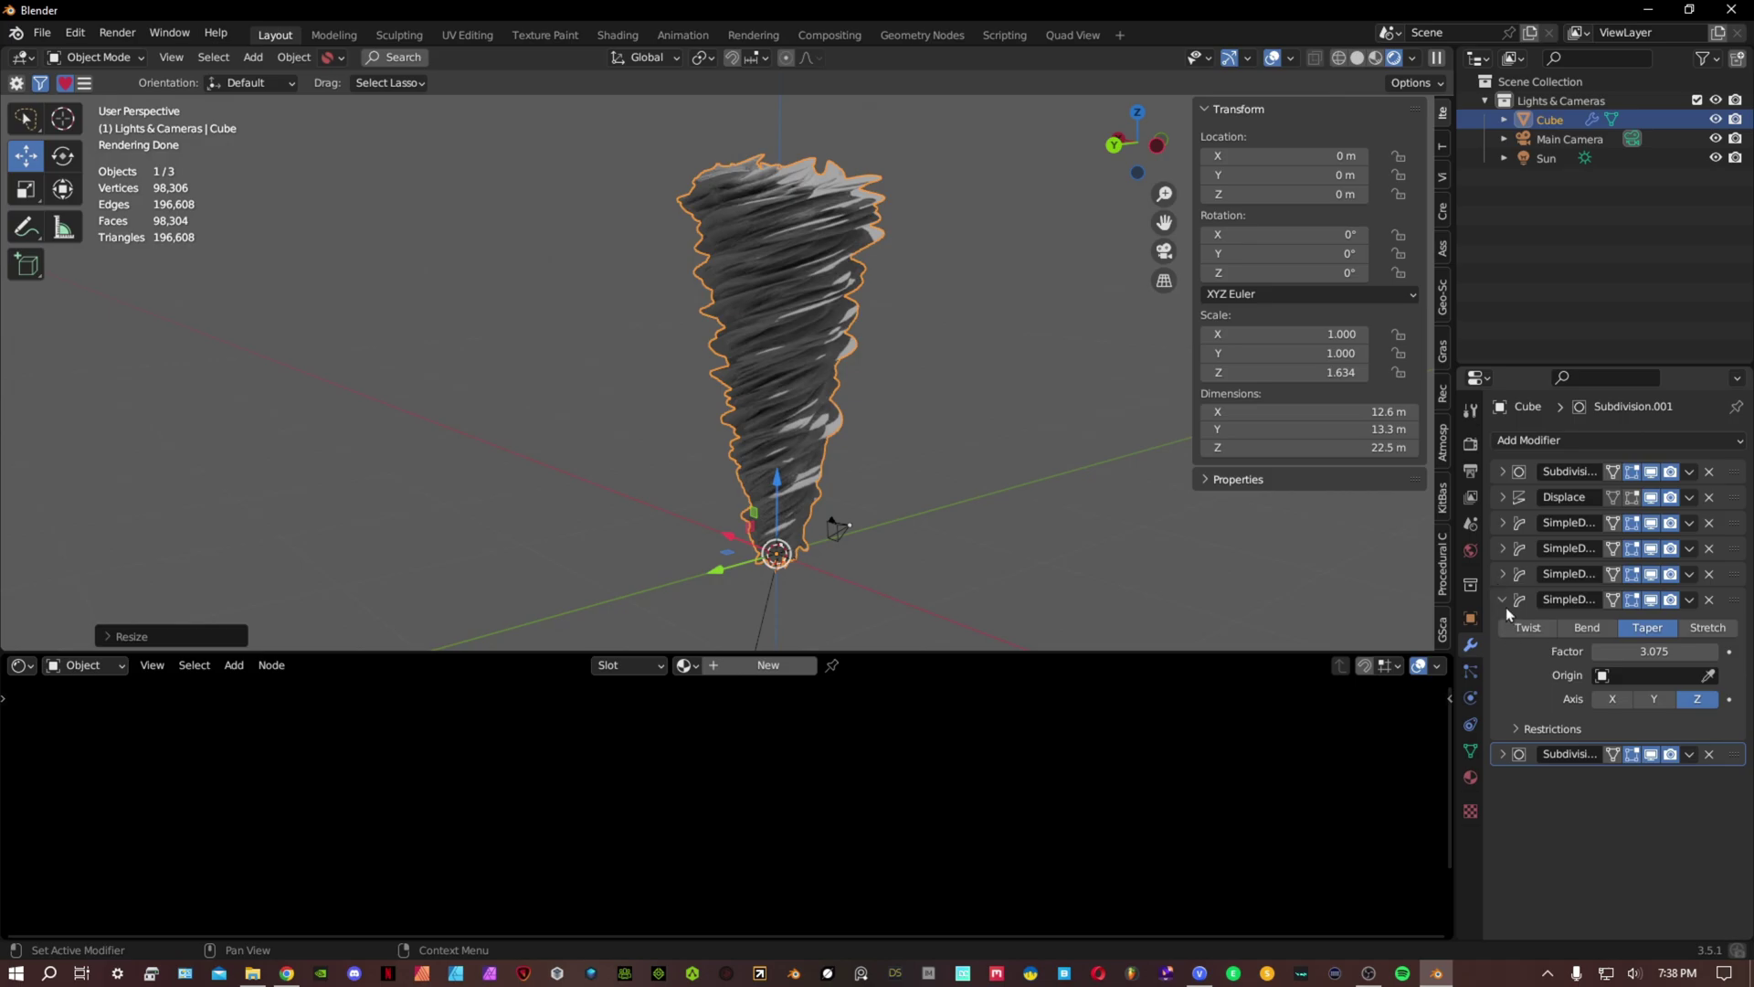
{"action": "left_click", "coordinate": [1503, 600]}
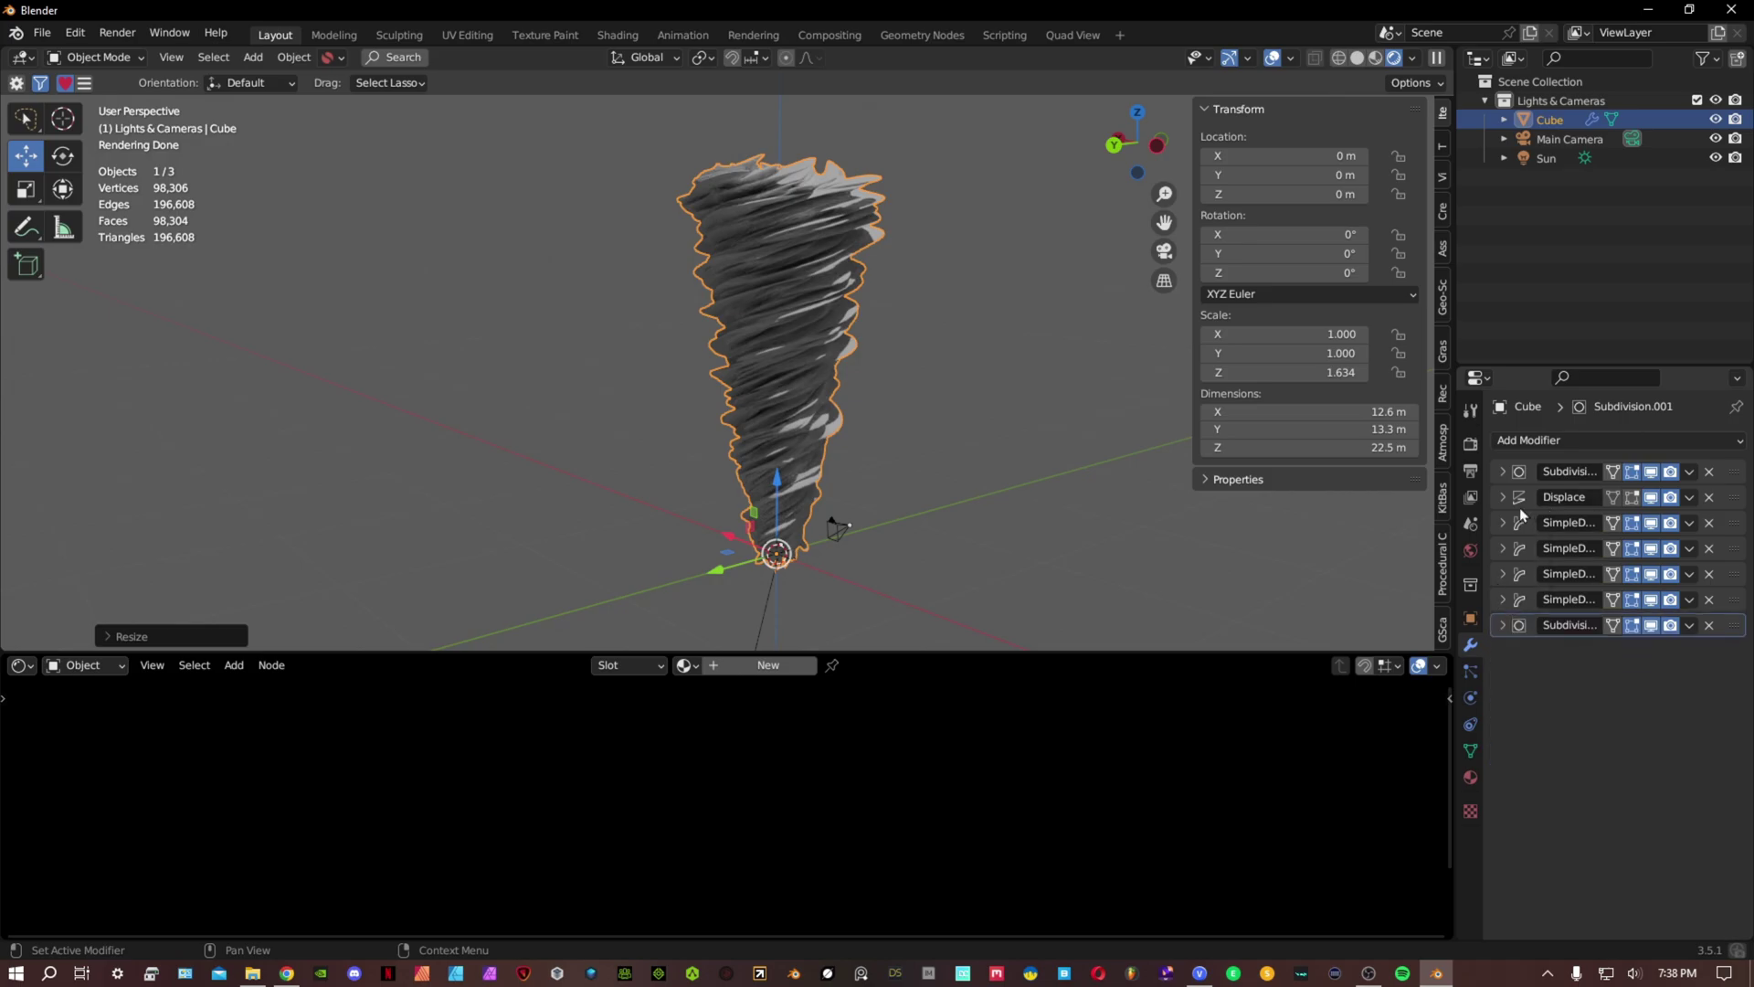
{"action": "left_click_drag", "start_coordinate": [1727, 508], "coordinate": [1738, 601]}
{"action": "middle_click_drag", "start_coordinate": [877, 466], "coordinate": [1233, 498]}
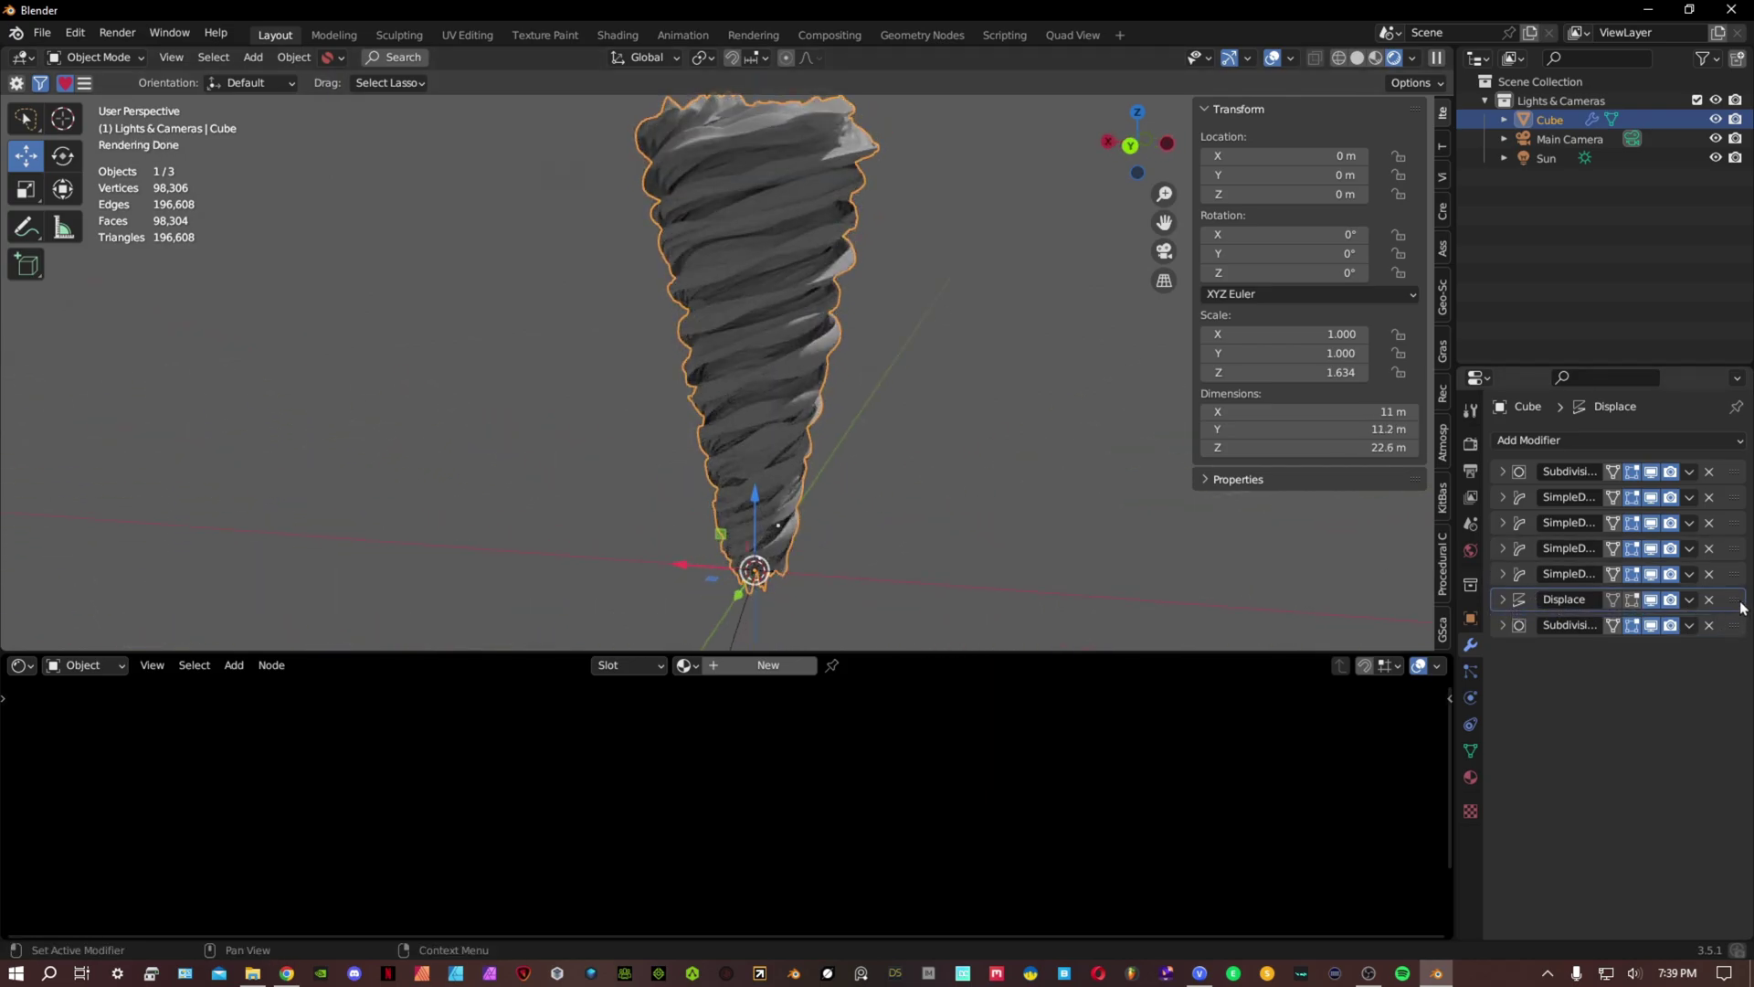
{"action": "left_click_drag", "start_coordinate": [1742, 607], "coordinate": [1733, 493]}
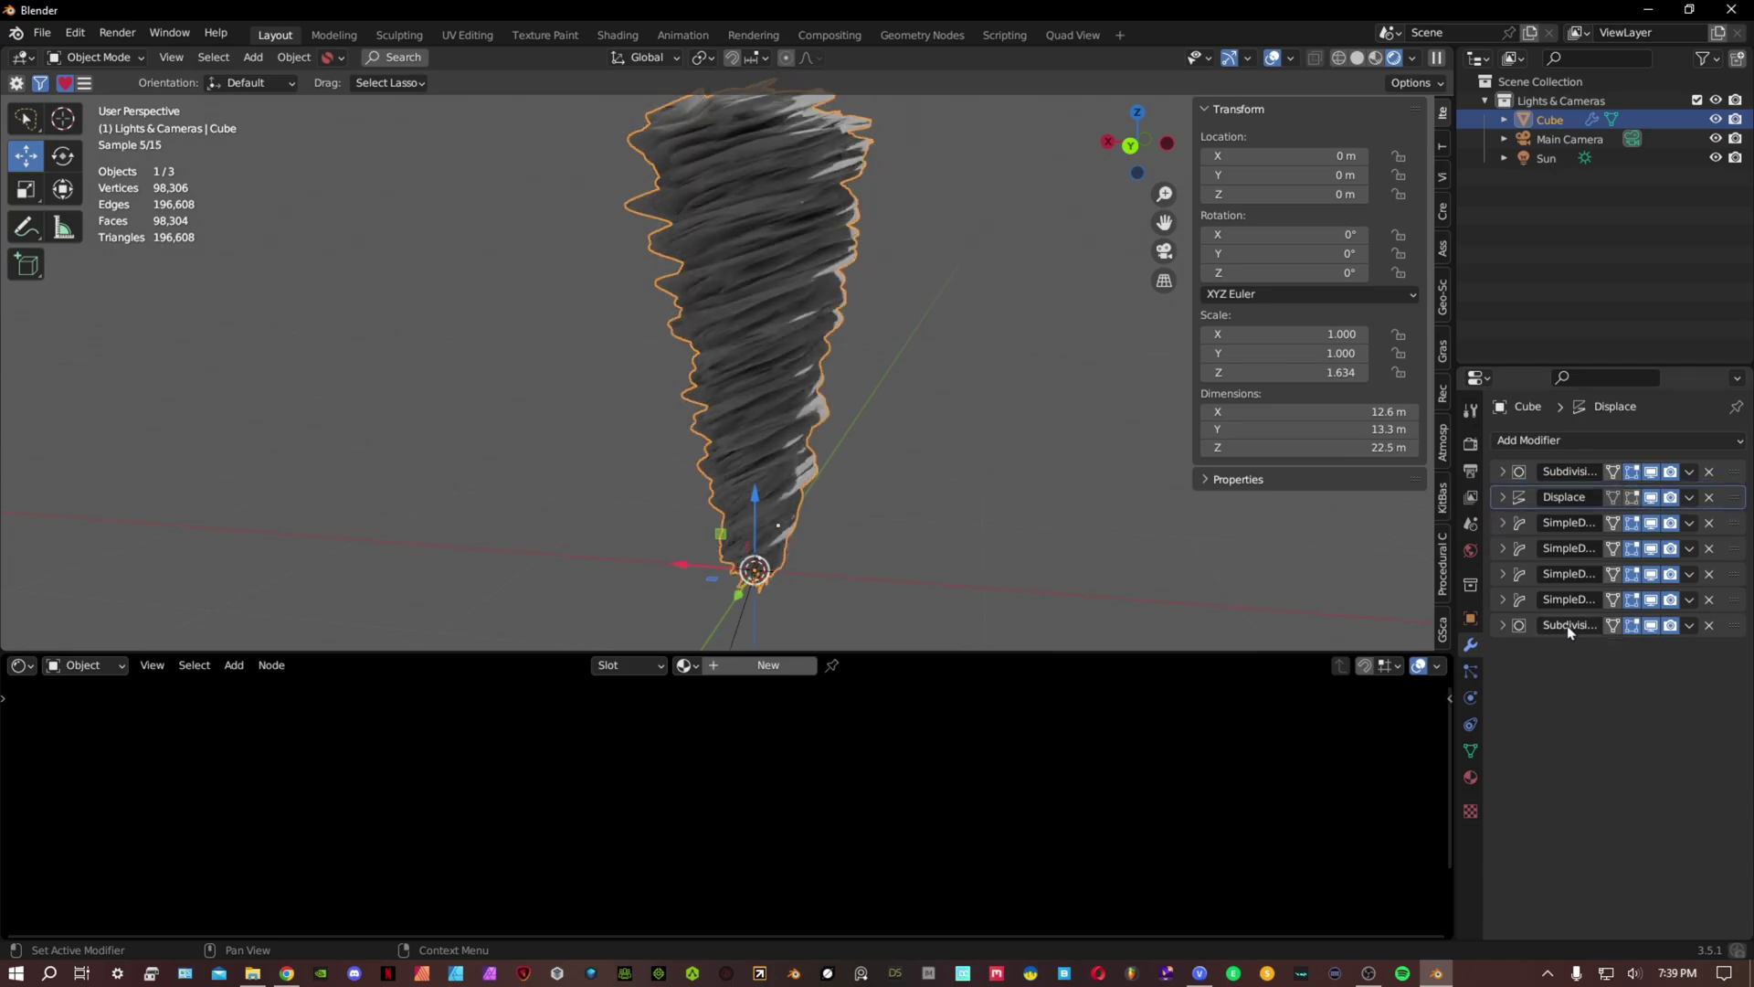
{"action": "left_click", "coordinate": [1503, 497]}
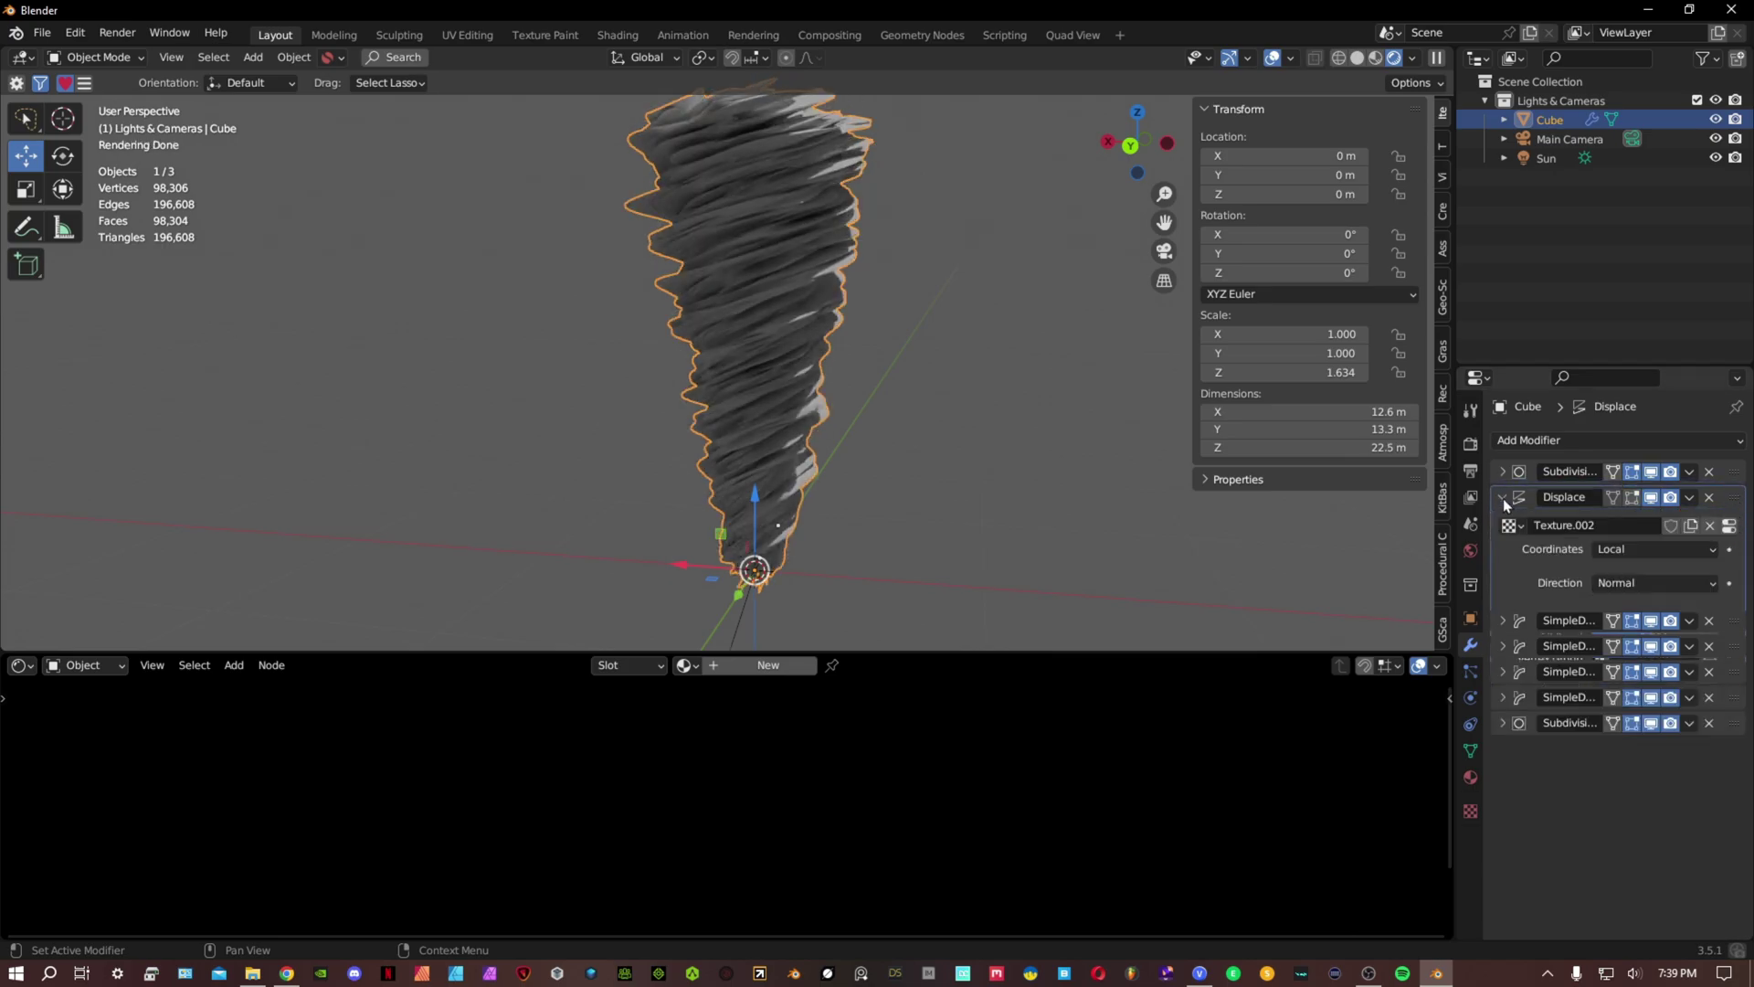
{"action": "left_click", "coordinate": [1503, 497]}
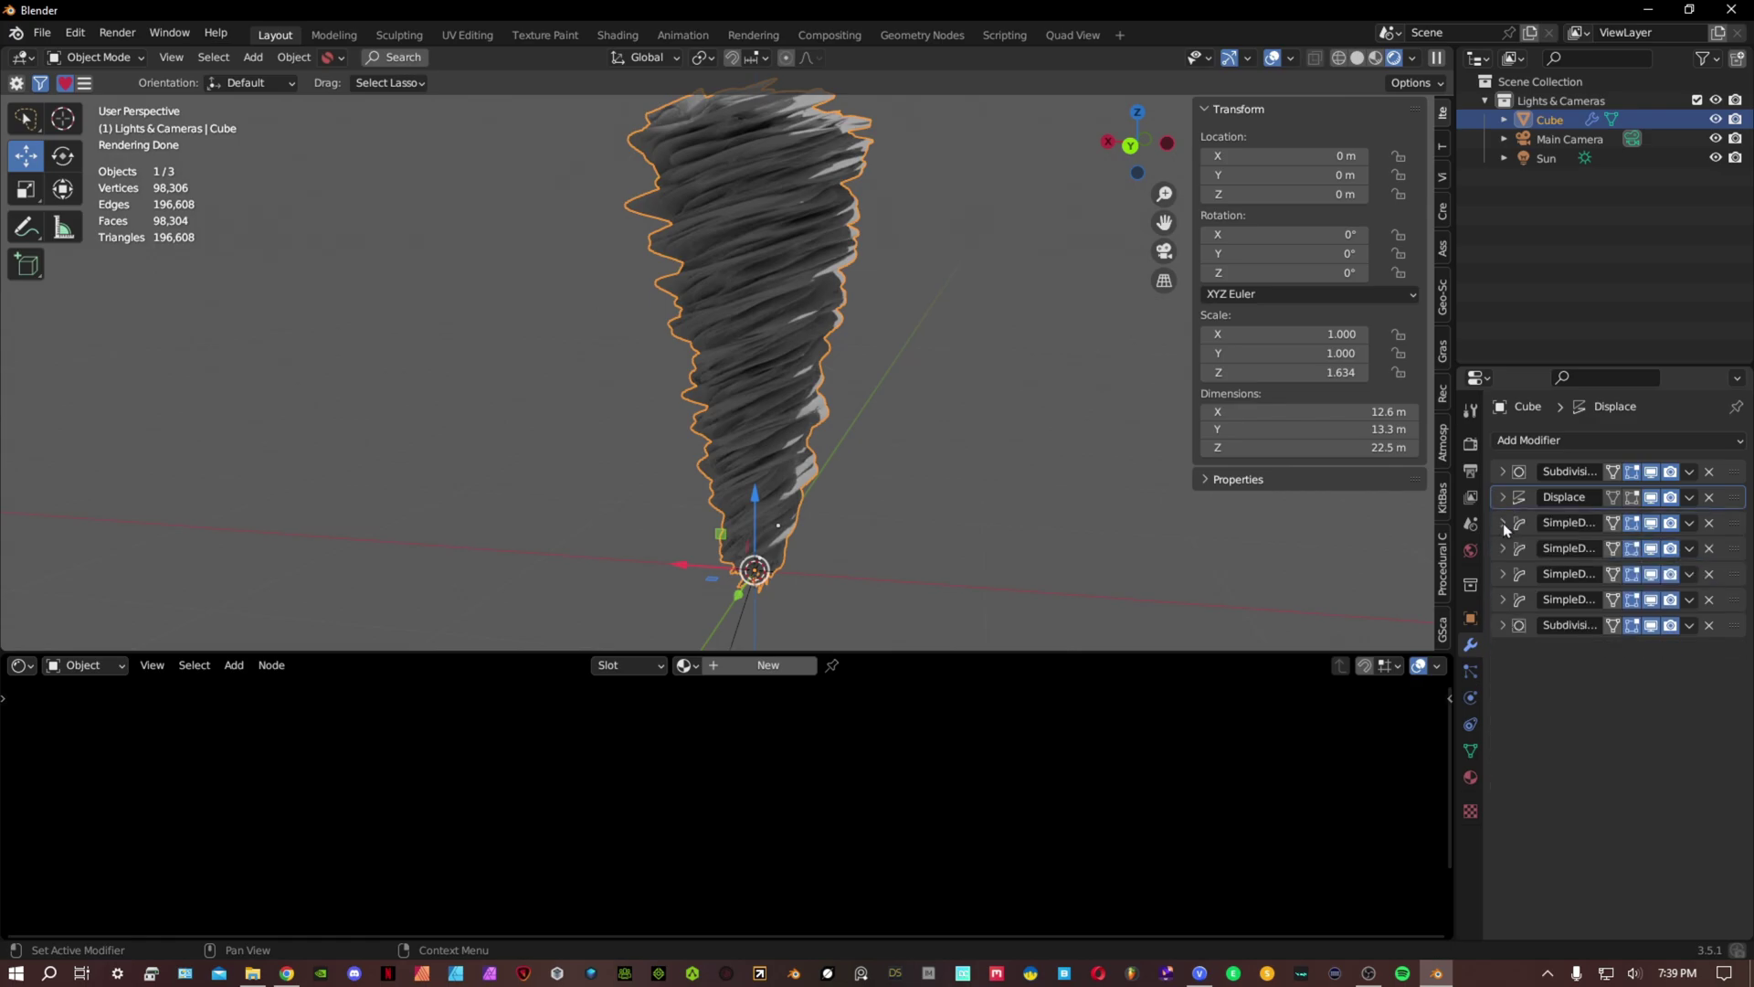
Lower the first Simple Deform's twist angle to 143°.
{"action": "left_click", "coordinate": [1503, 522]}
{"action": "left_click_drag", "start_coordinate": [1661, 573], "coordinate": [1628, 595]}
{"action": "left_click", "coordinate": [1506, 524]}
{"action": "left_click", "coordinate": [286, 973]}
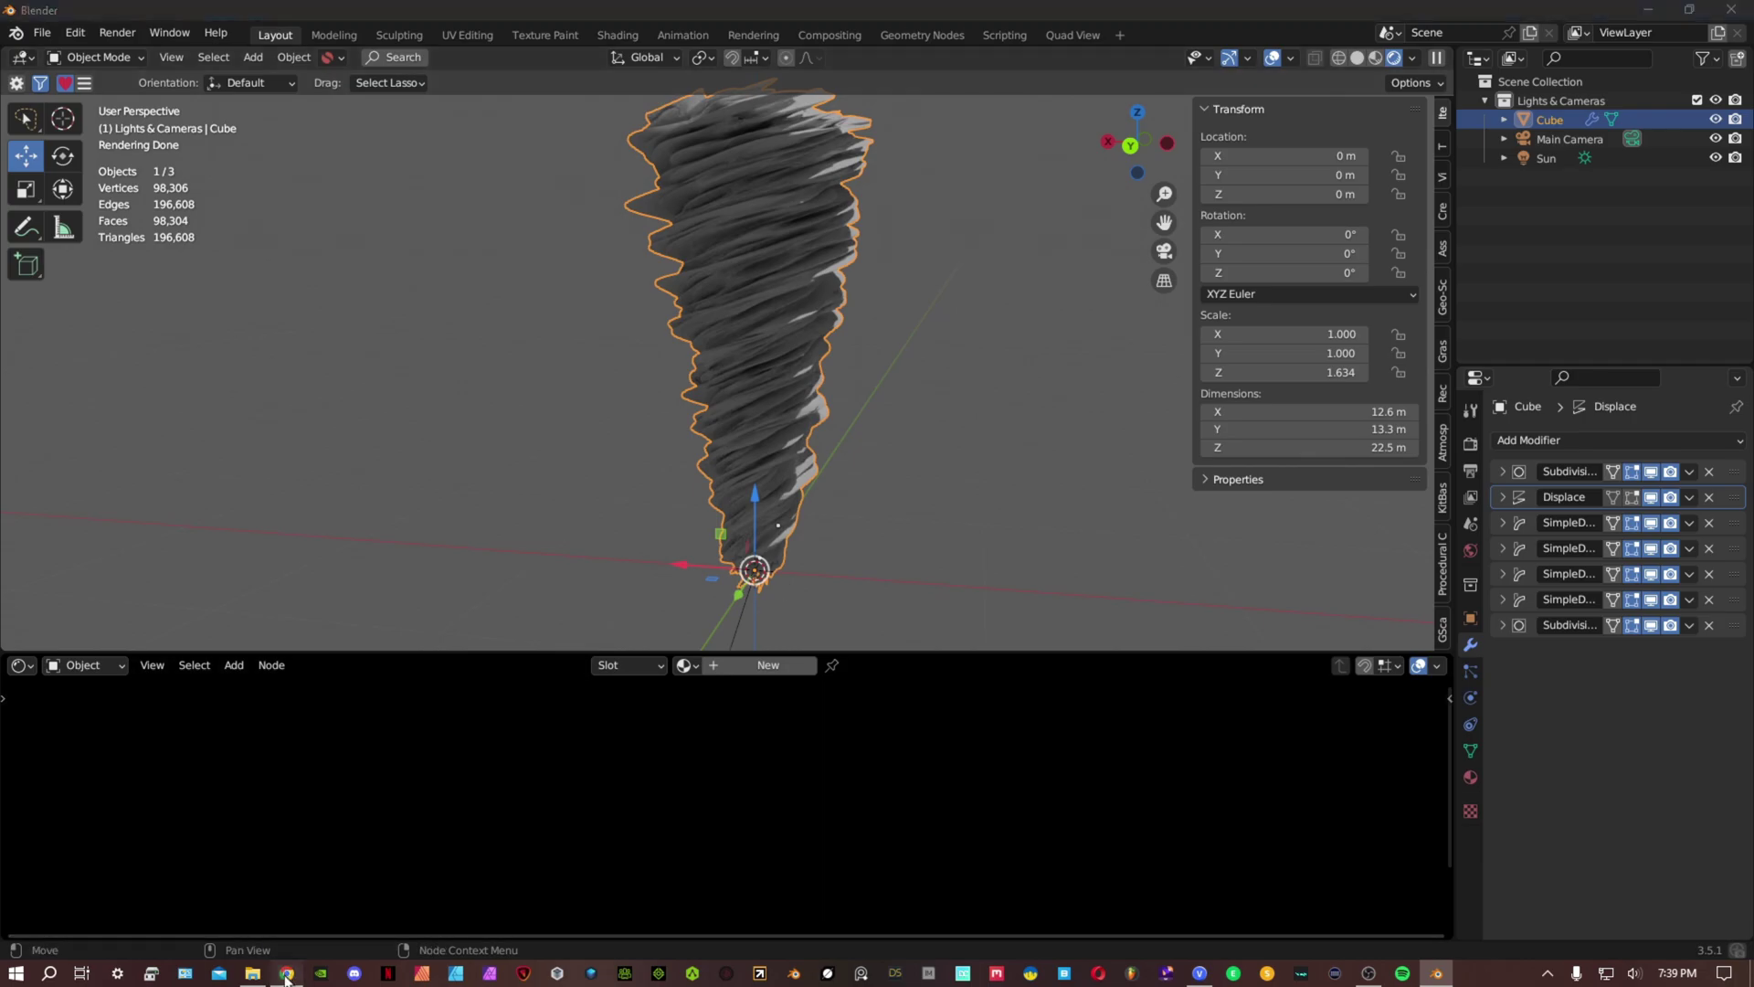
View the STORM CHASER tornado post on Instagram for reference, then return to Blender.
{"action": "left_click", "coordinate": [195, 656]}
{"action": "left_click", "coordinate": [731, 519]}
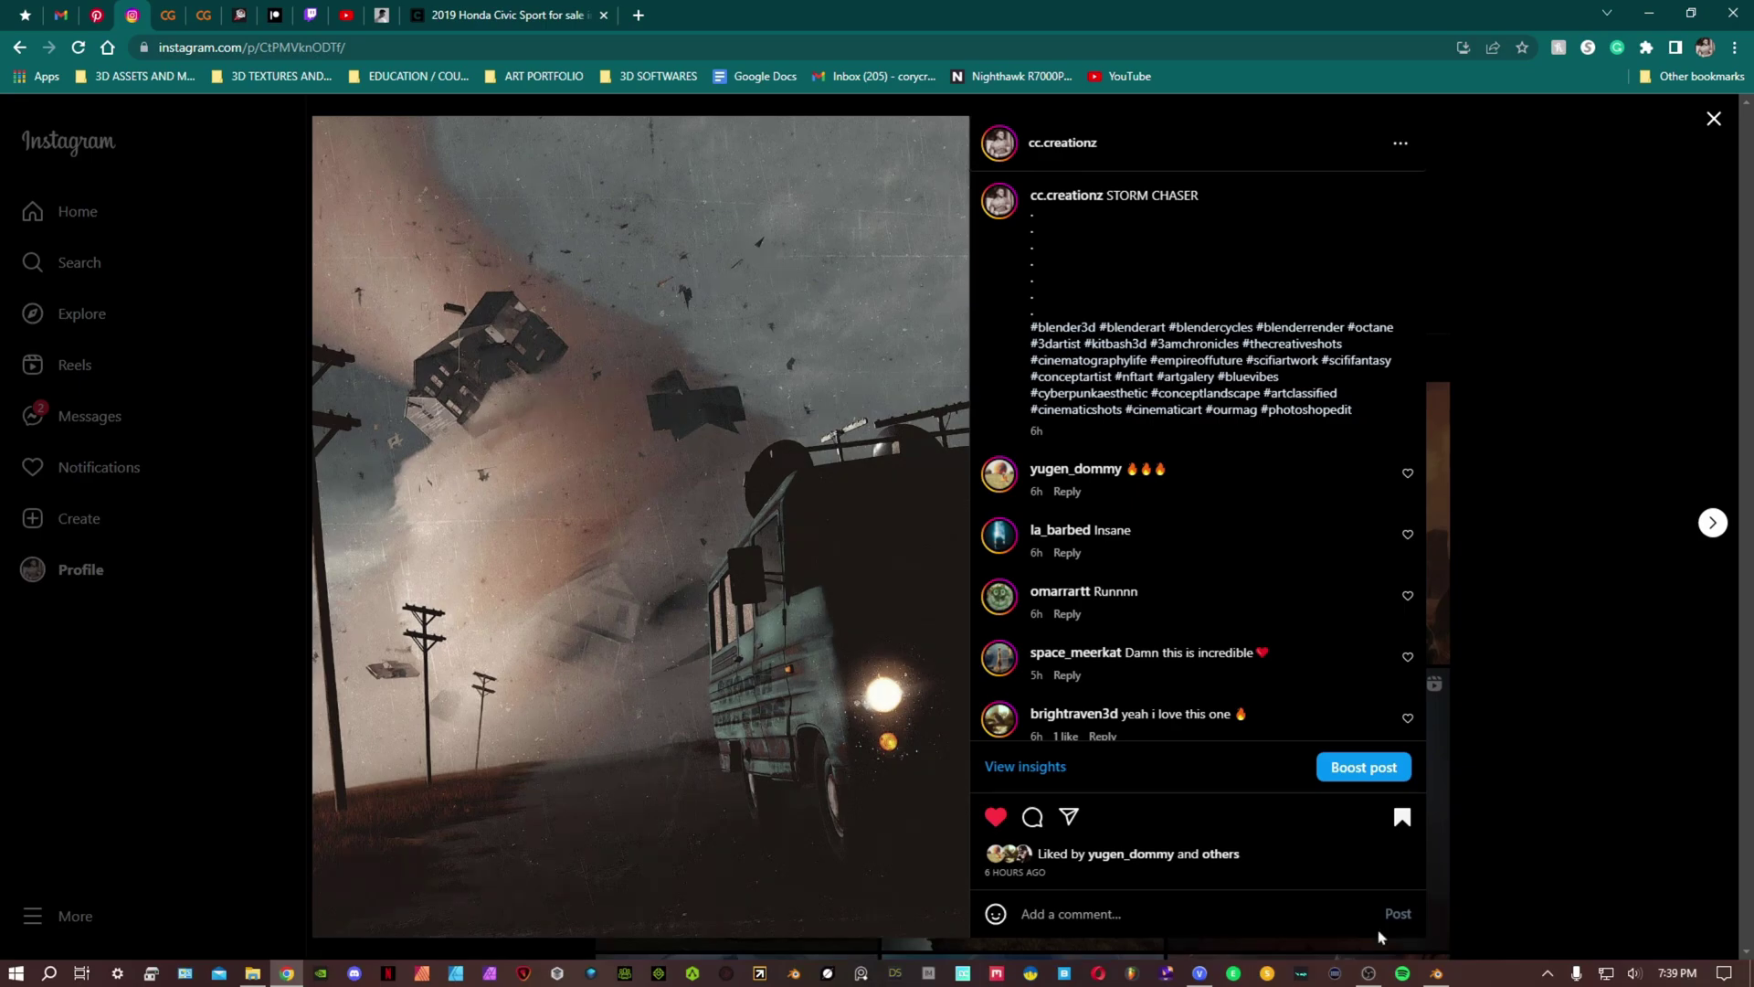
{"action": "left_click", "coordinate": [1436, 973]}
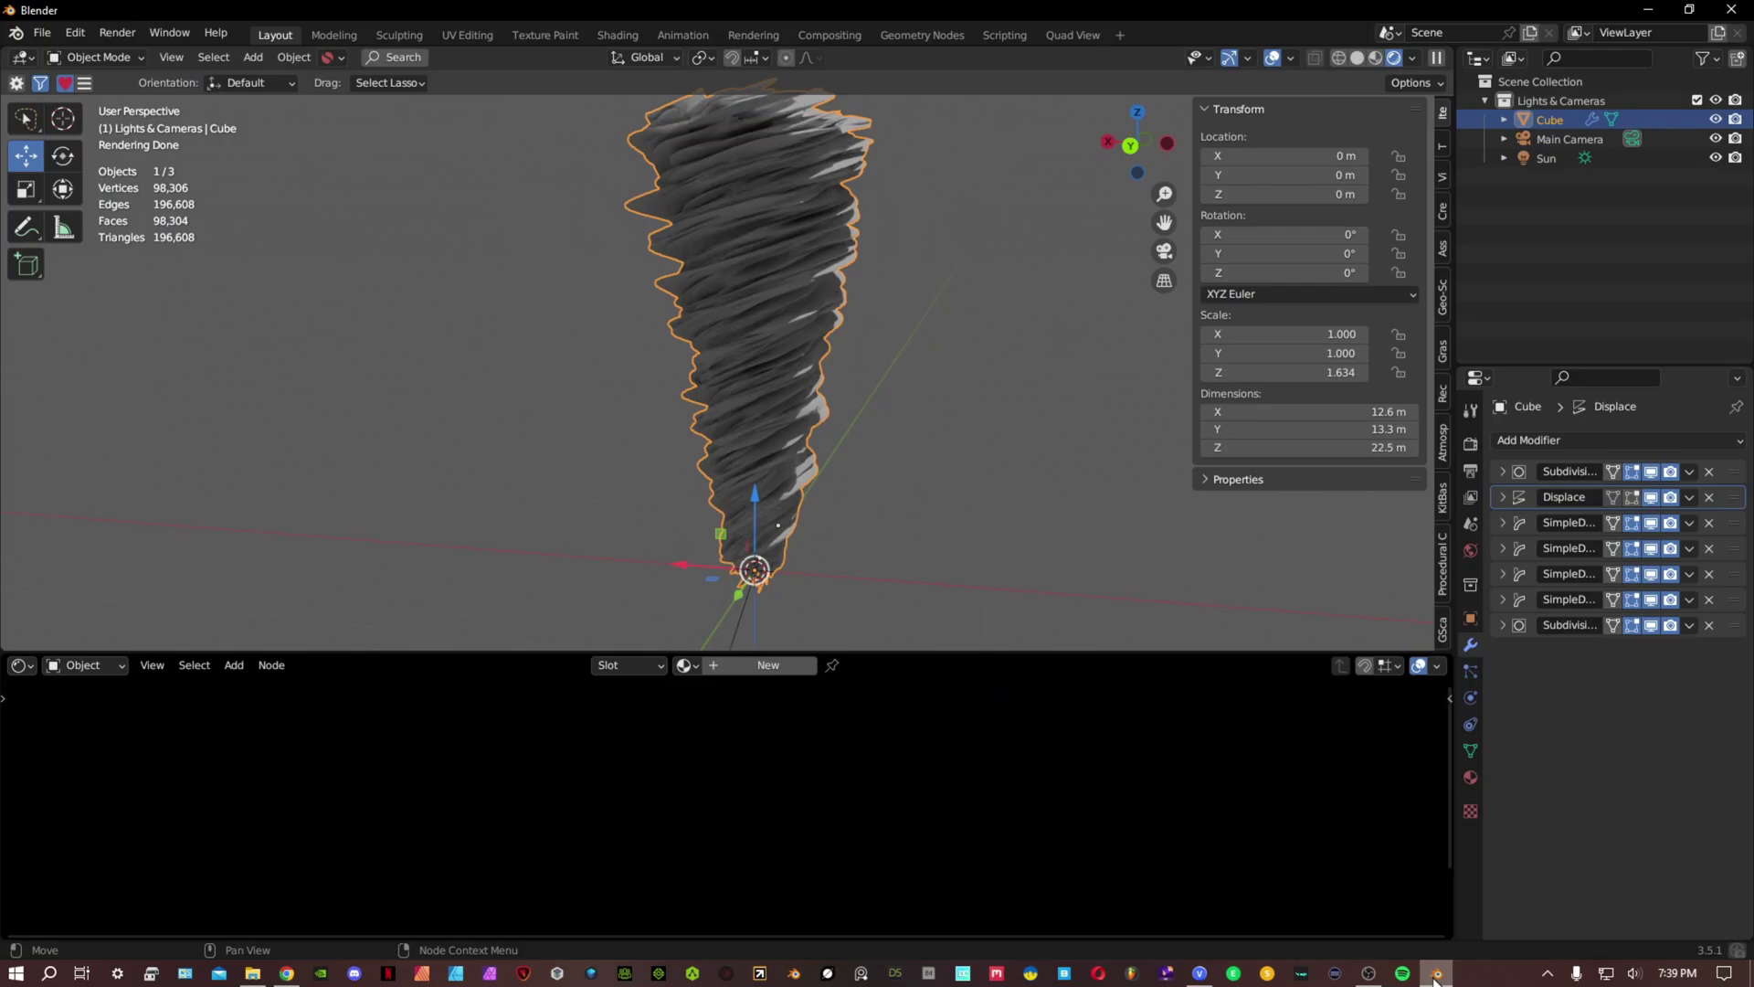
Add a fifth Simple Deform modifier to the funnel and set it to Bend.
{"action": "left_click", "coordinate": [1503, 599]}
{"action": "left_click", "coordinate": [1553, 439]}
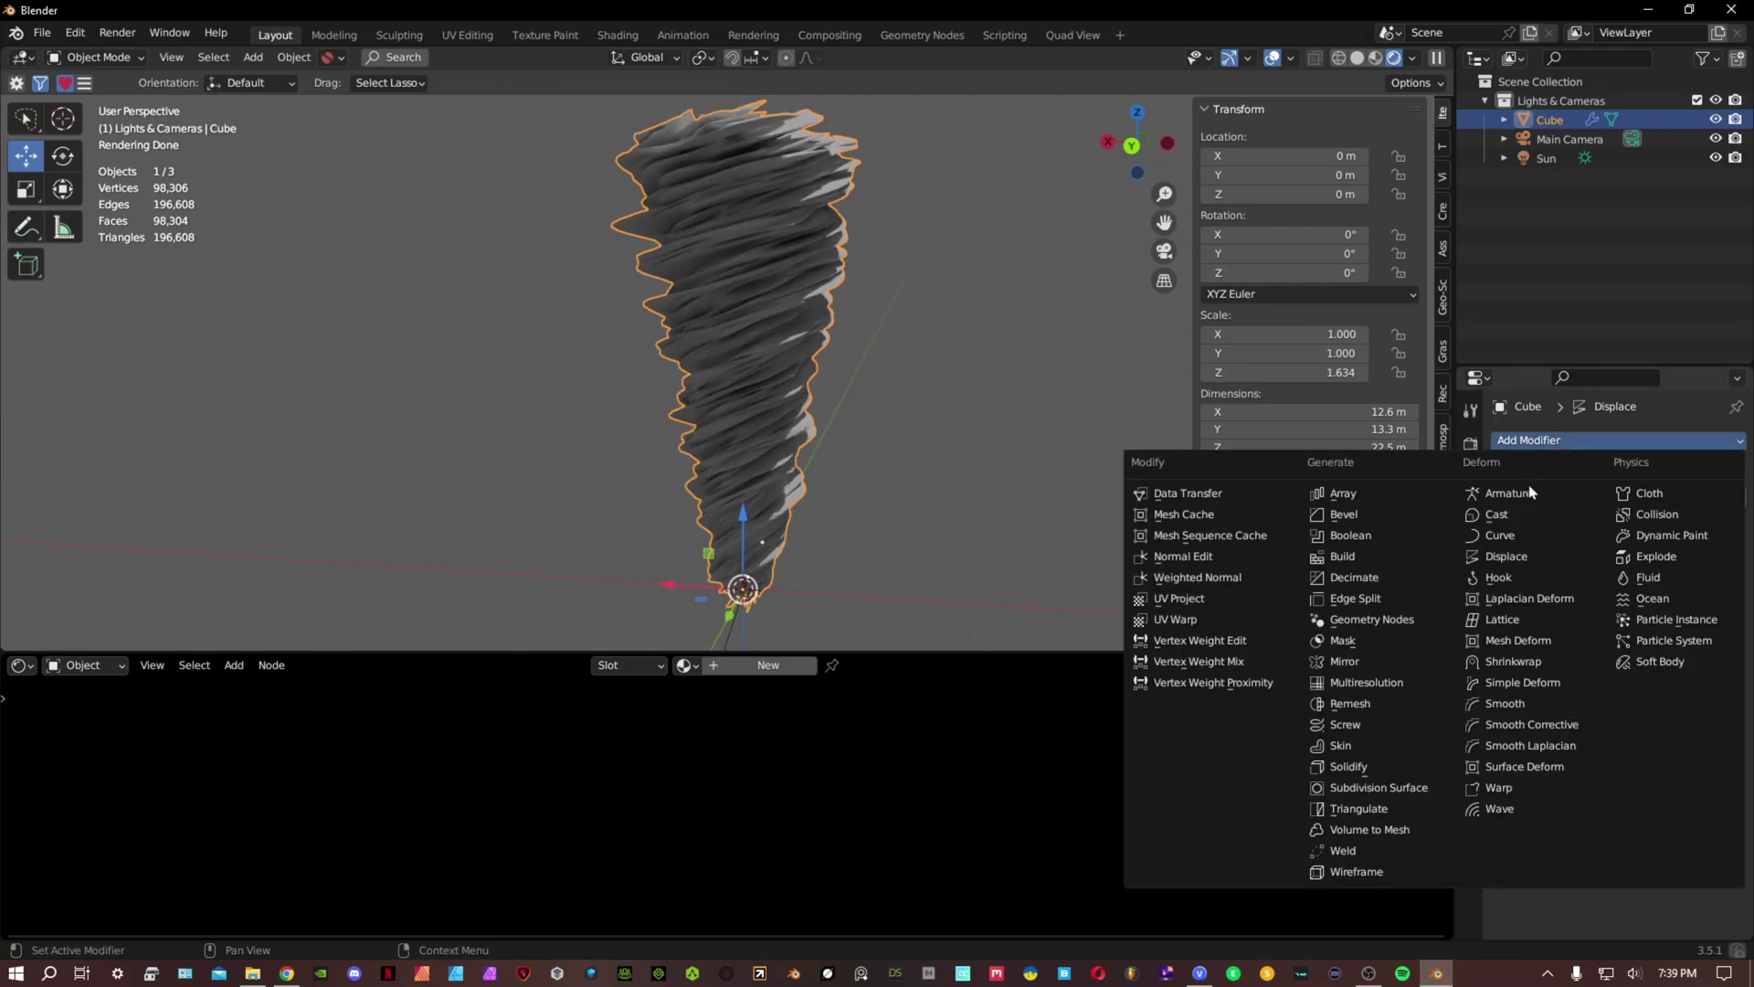
{"action": "left_click", "coordinate": [1542, 689]}
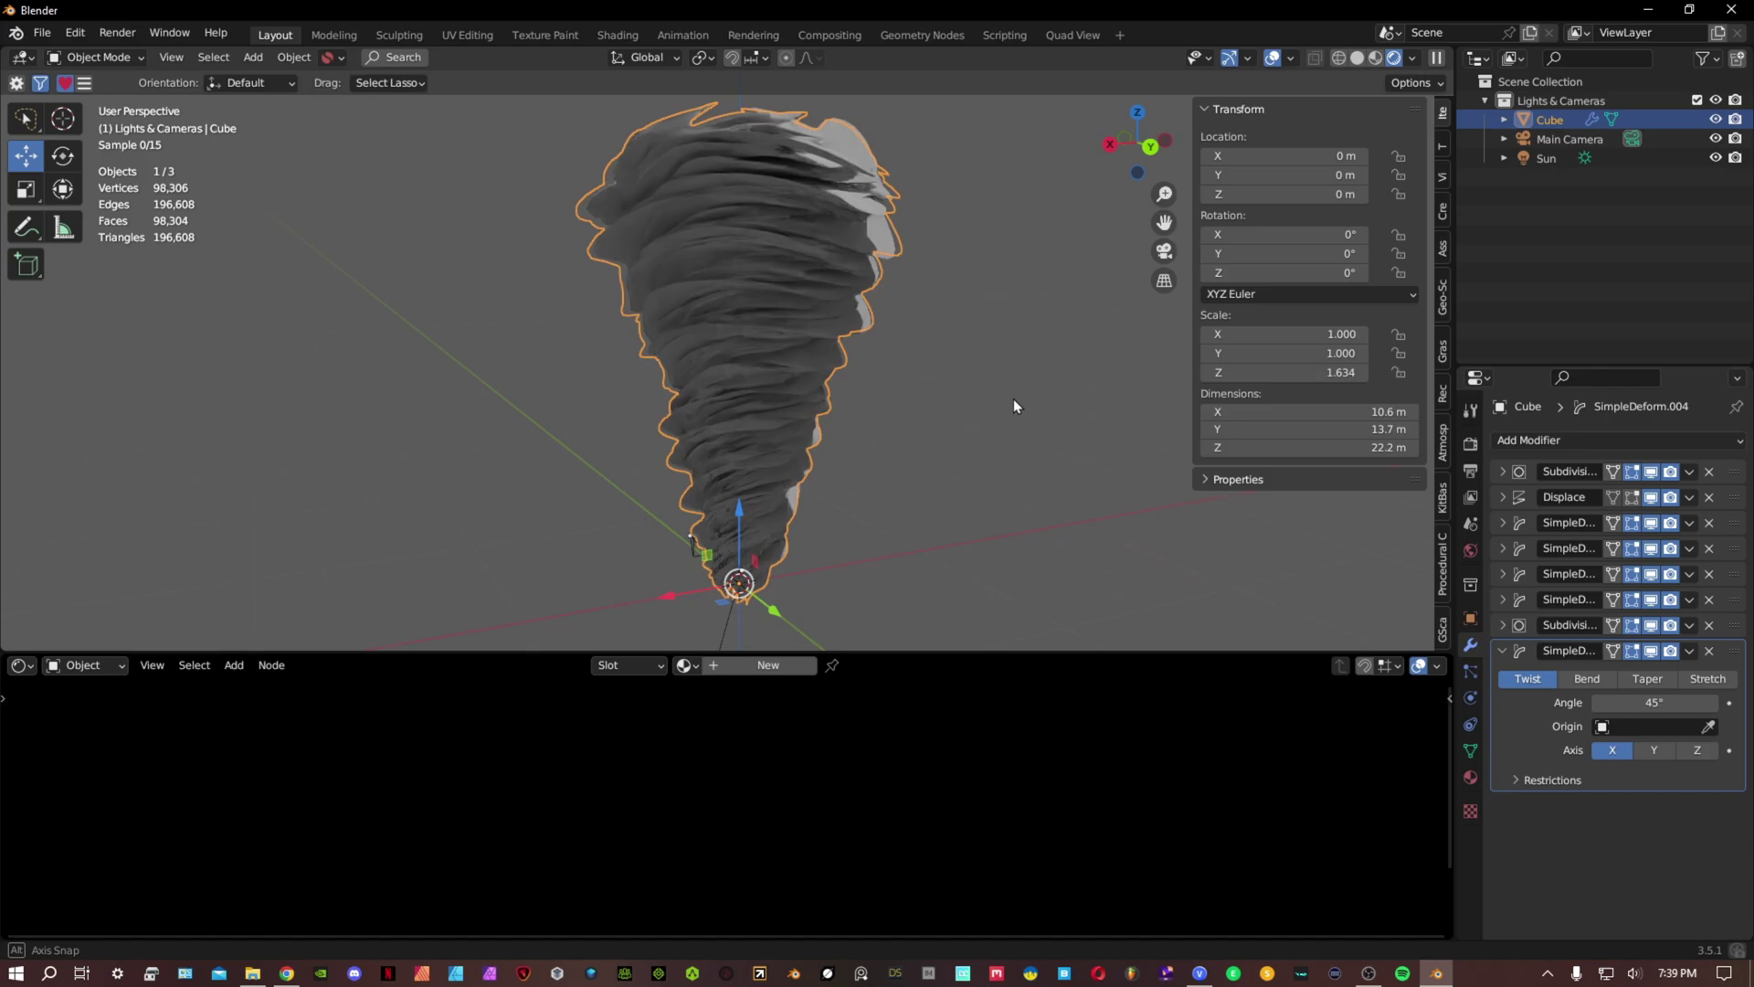
{"action": "middle_click_drag", "start_coordinate": [1012, 398], "coordinate": [1077, 392]}
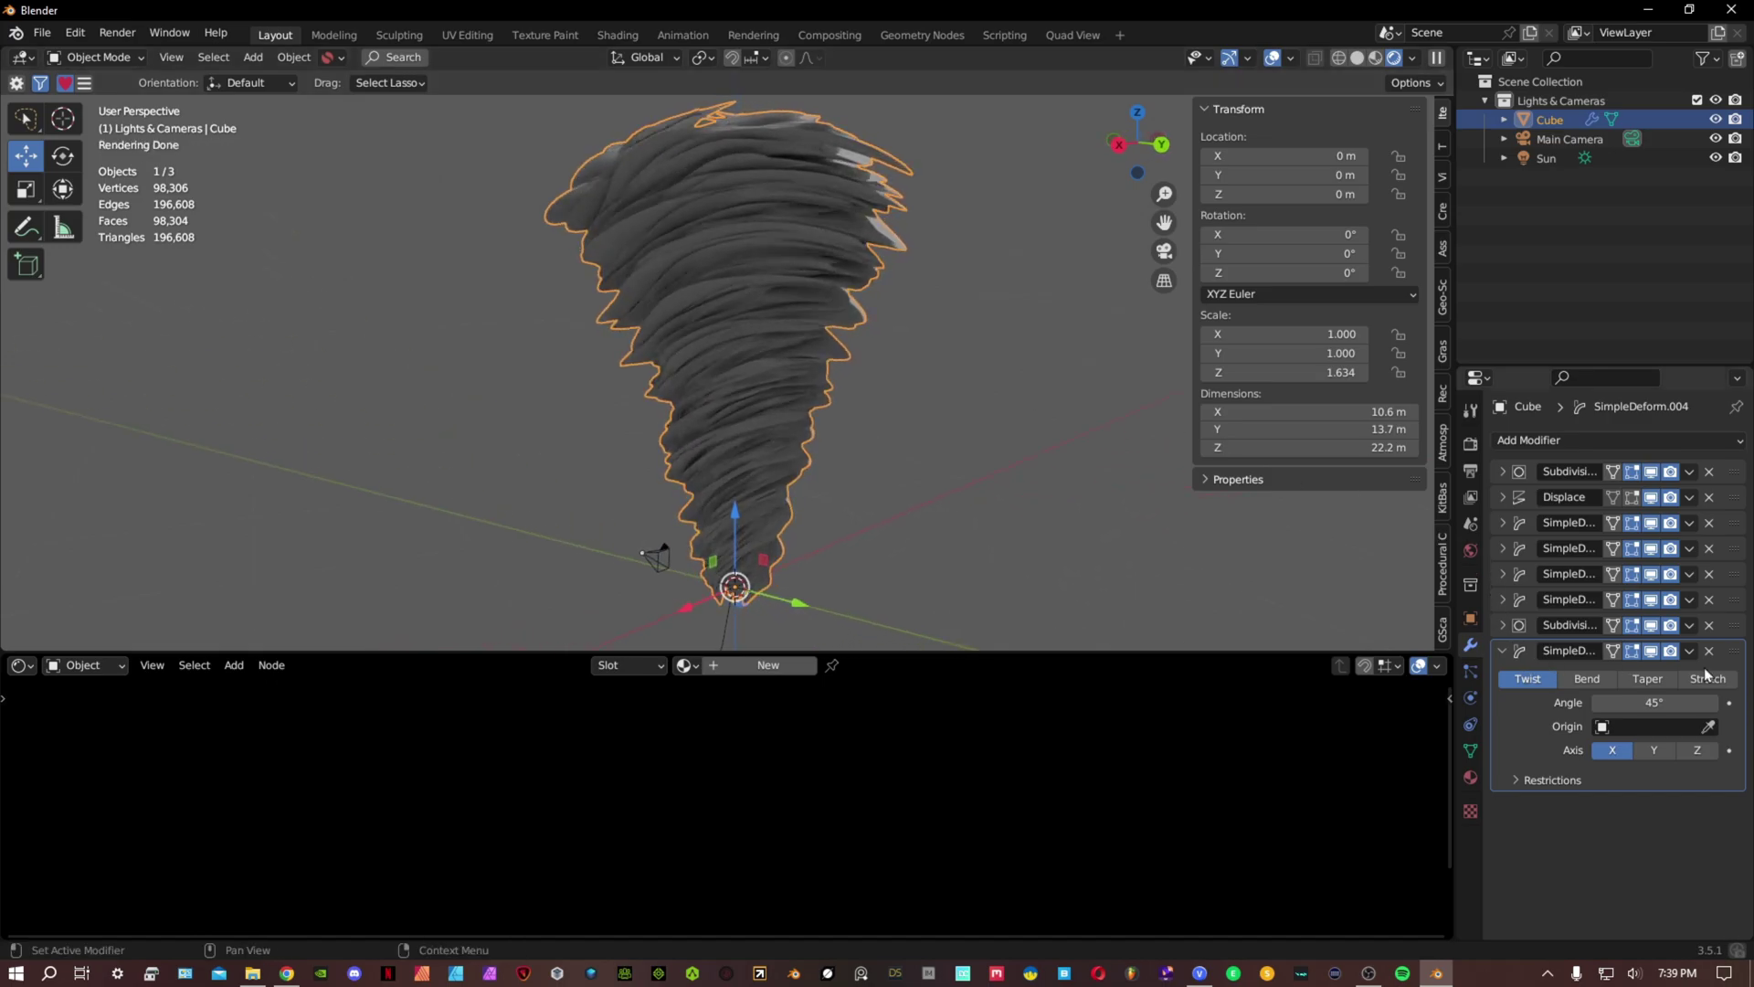
{"action": "left_click", "coordinate": [1587, 678]}
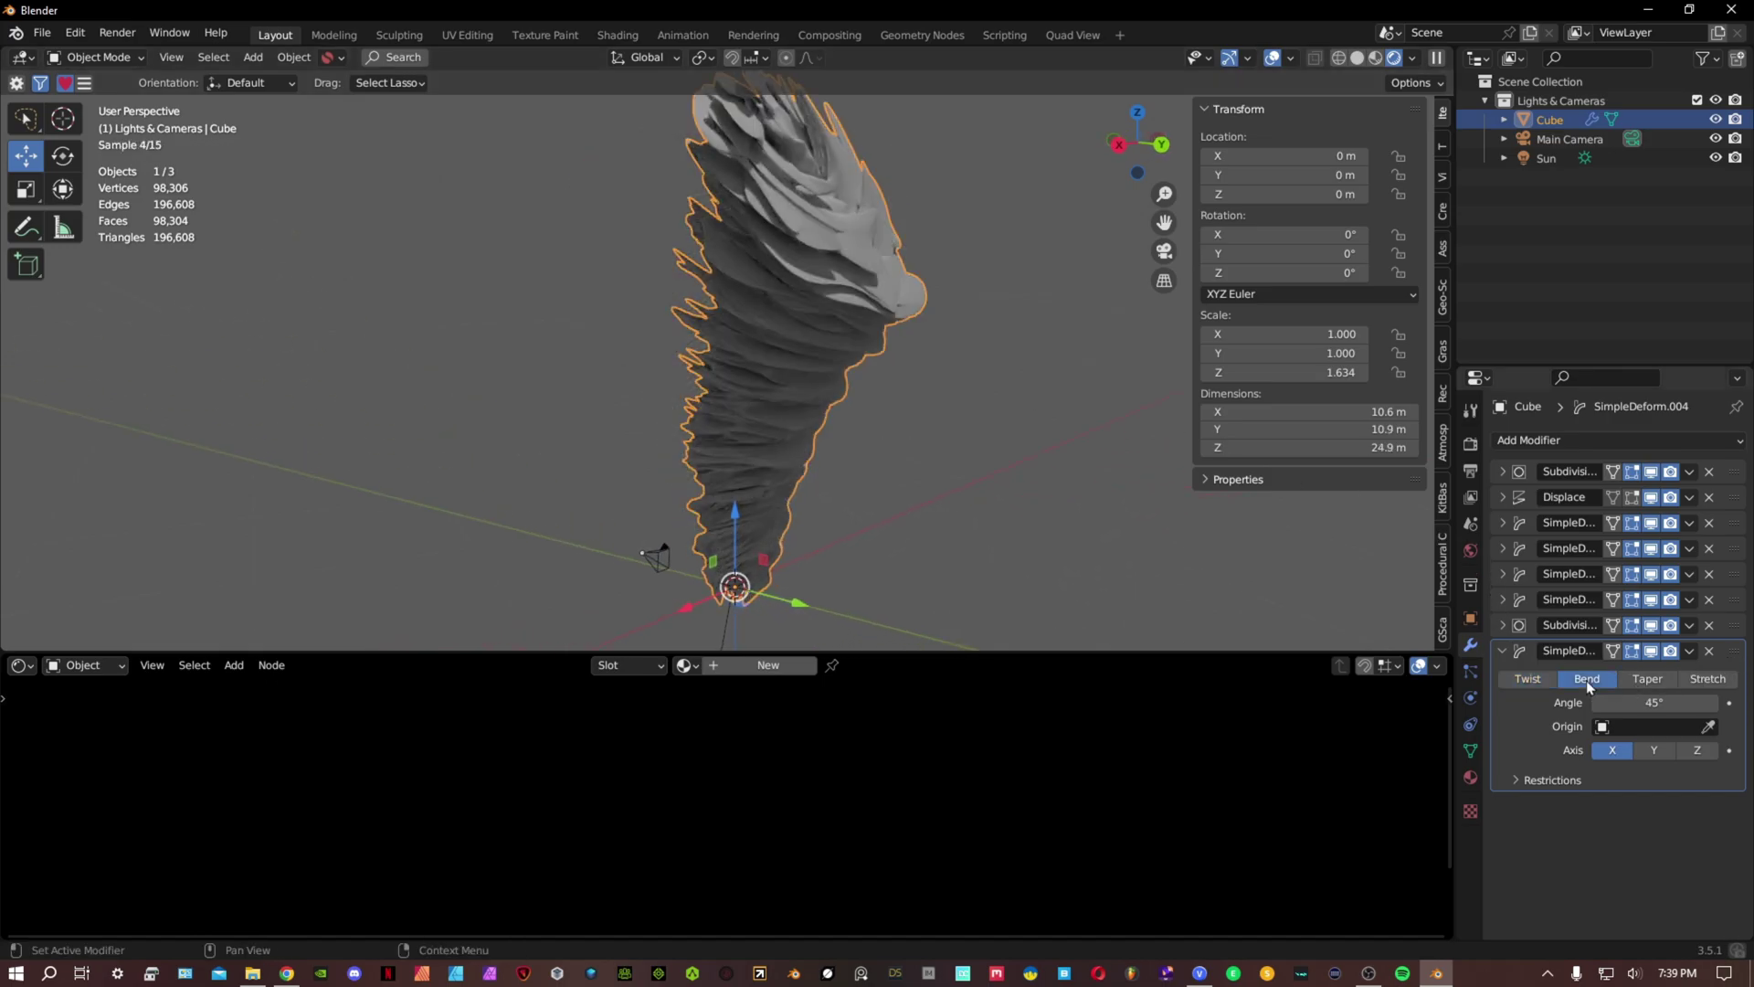
{"action": "mouse_move", "coordinate": [1735, 652]}
{"action": "left_mouse_down"}
{"action": "mouse_move", "coordinate": [1735, 680]}
{"action": "mouse_move", "coordinate": [1736, 594]}
{"action": "mouse_move", "coordinate": [1736, 804]}
{"action": "mouse_move", "coordinate": [1736, 623]}
{"action": "left_mouse_up"}
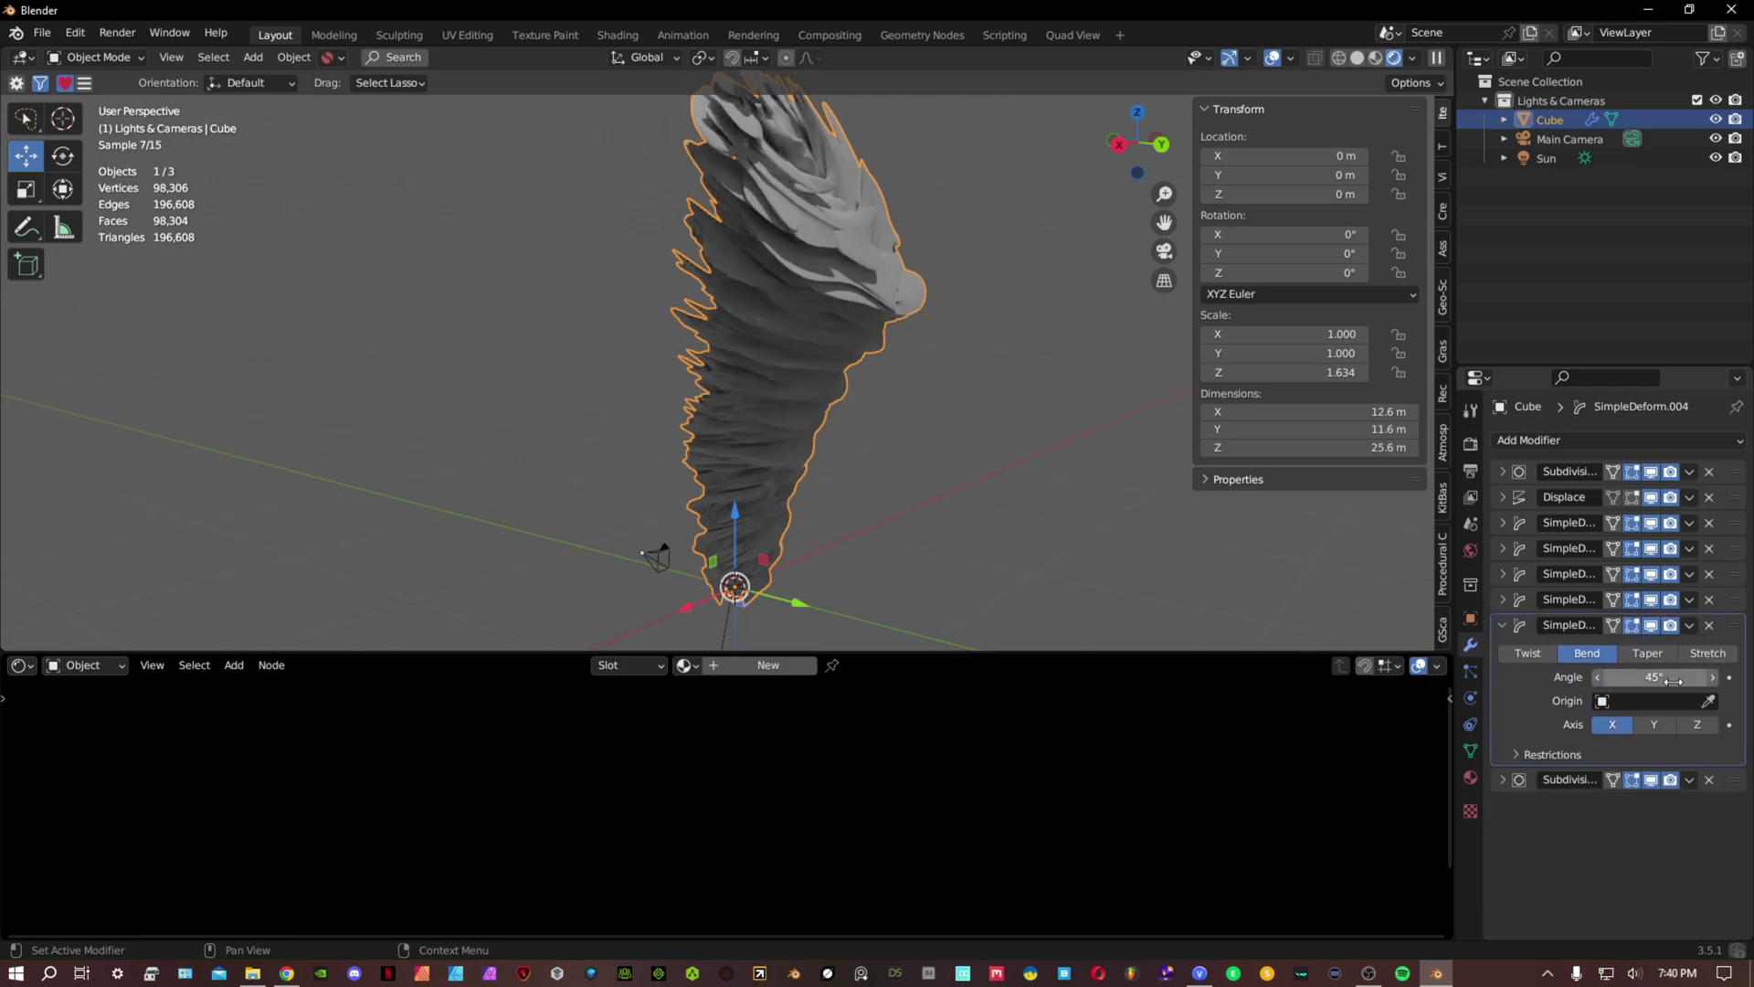
{"action": "left_click", "coordinate": [1714, 656]}
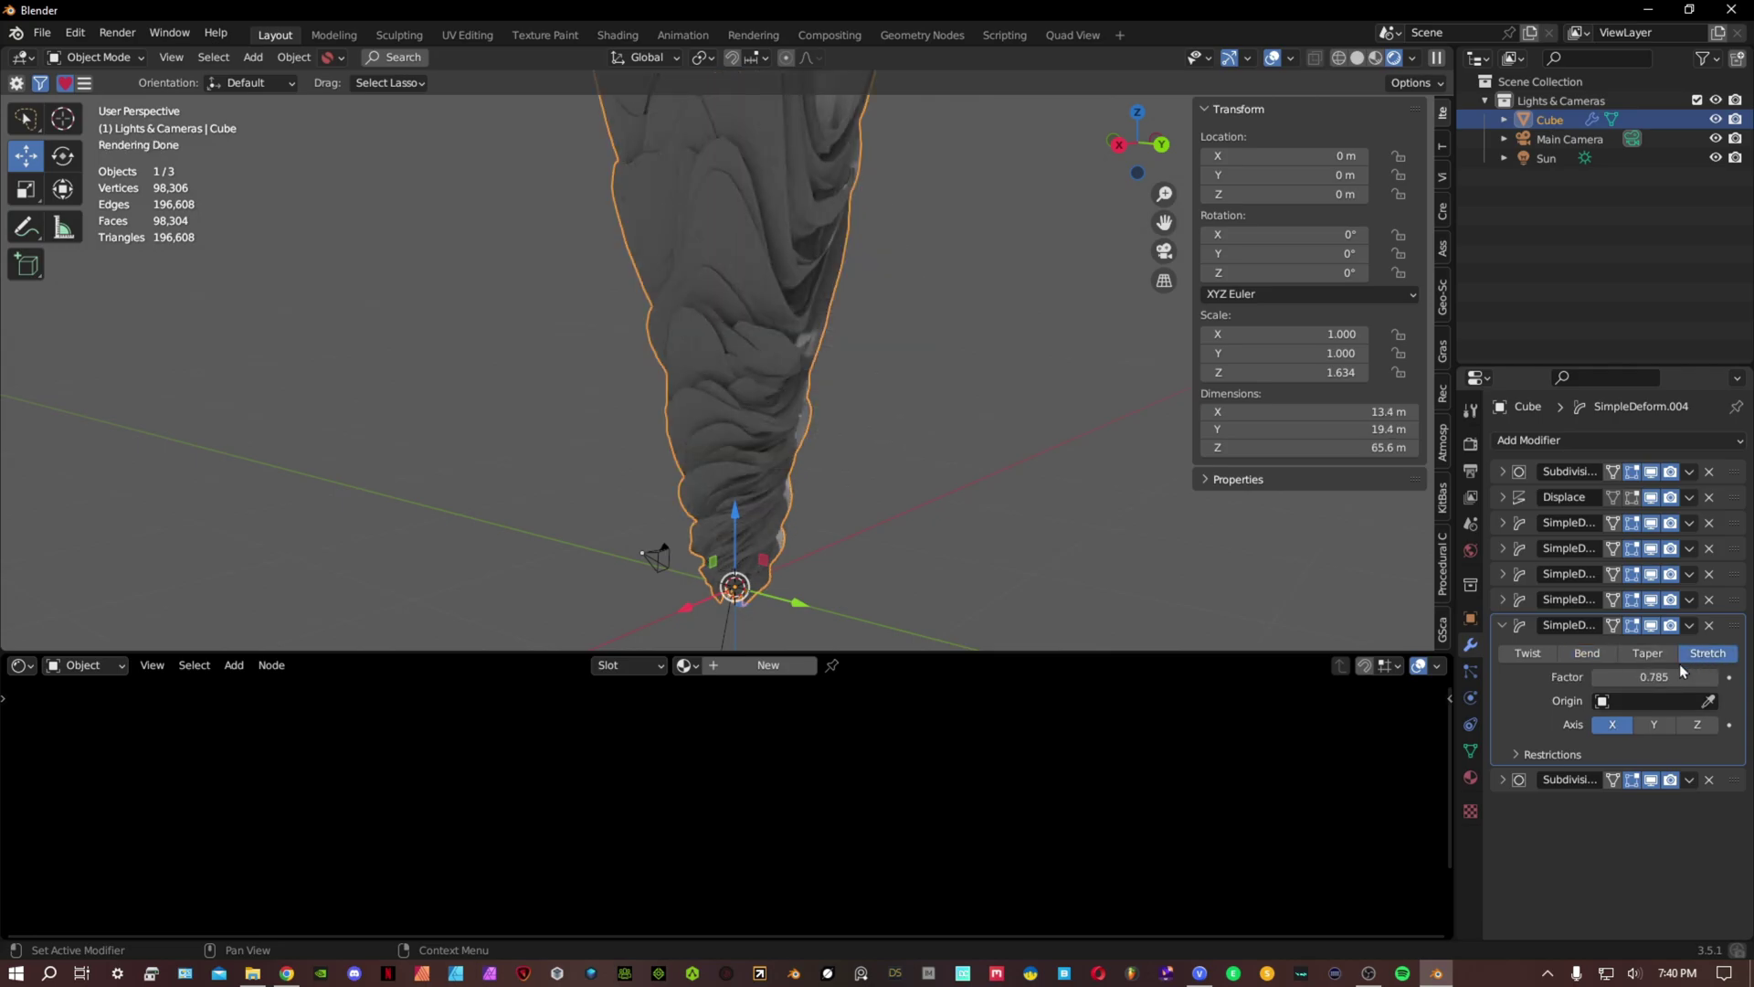
{"action": "left_click", "coordinate": [1605, 658]}
Bend it 55.8° around the Y axis and move it up to second in the stack.
{"action": "left_click", "coordinate": [1650, 725]}
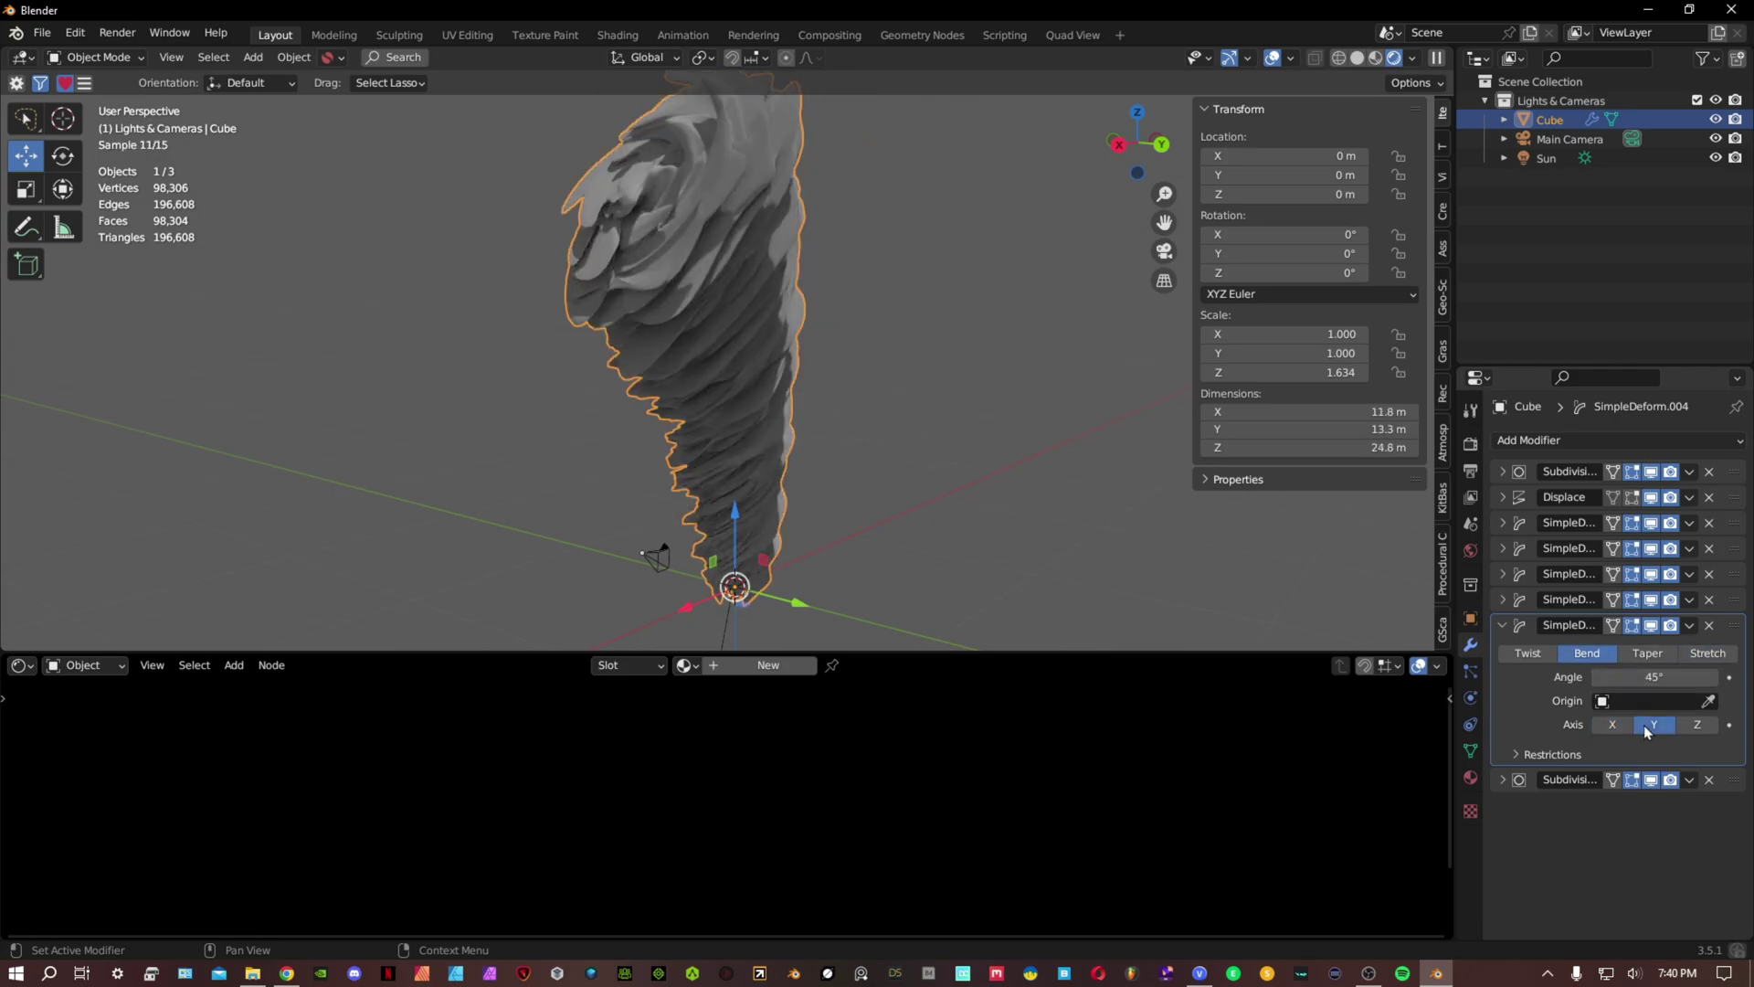
{"action": "left_click_drag", "start_coordinate": [1649, 676], "coordinate": [1708, 677]}
{"action": "middle_click_drag", "start_coordinate": [1087, 544], "coordinate": [968, 521]}
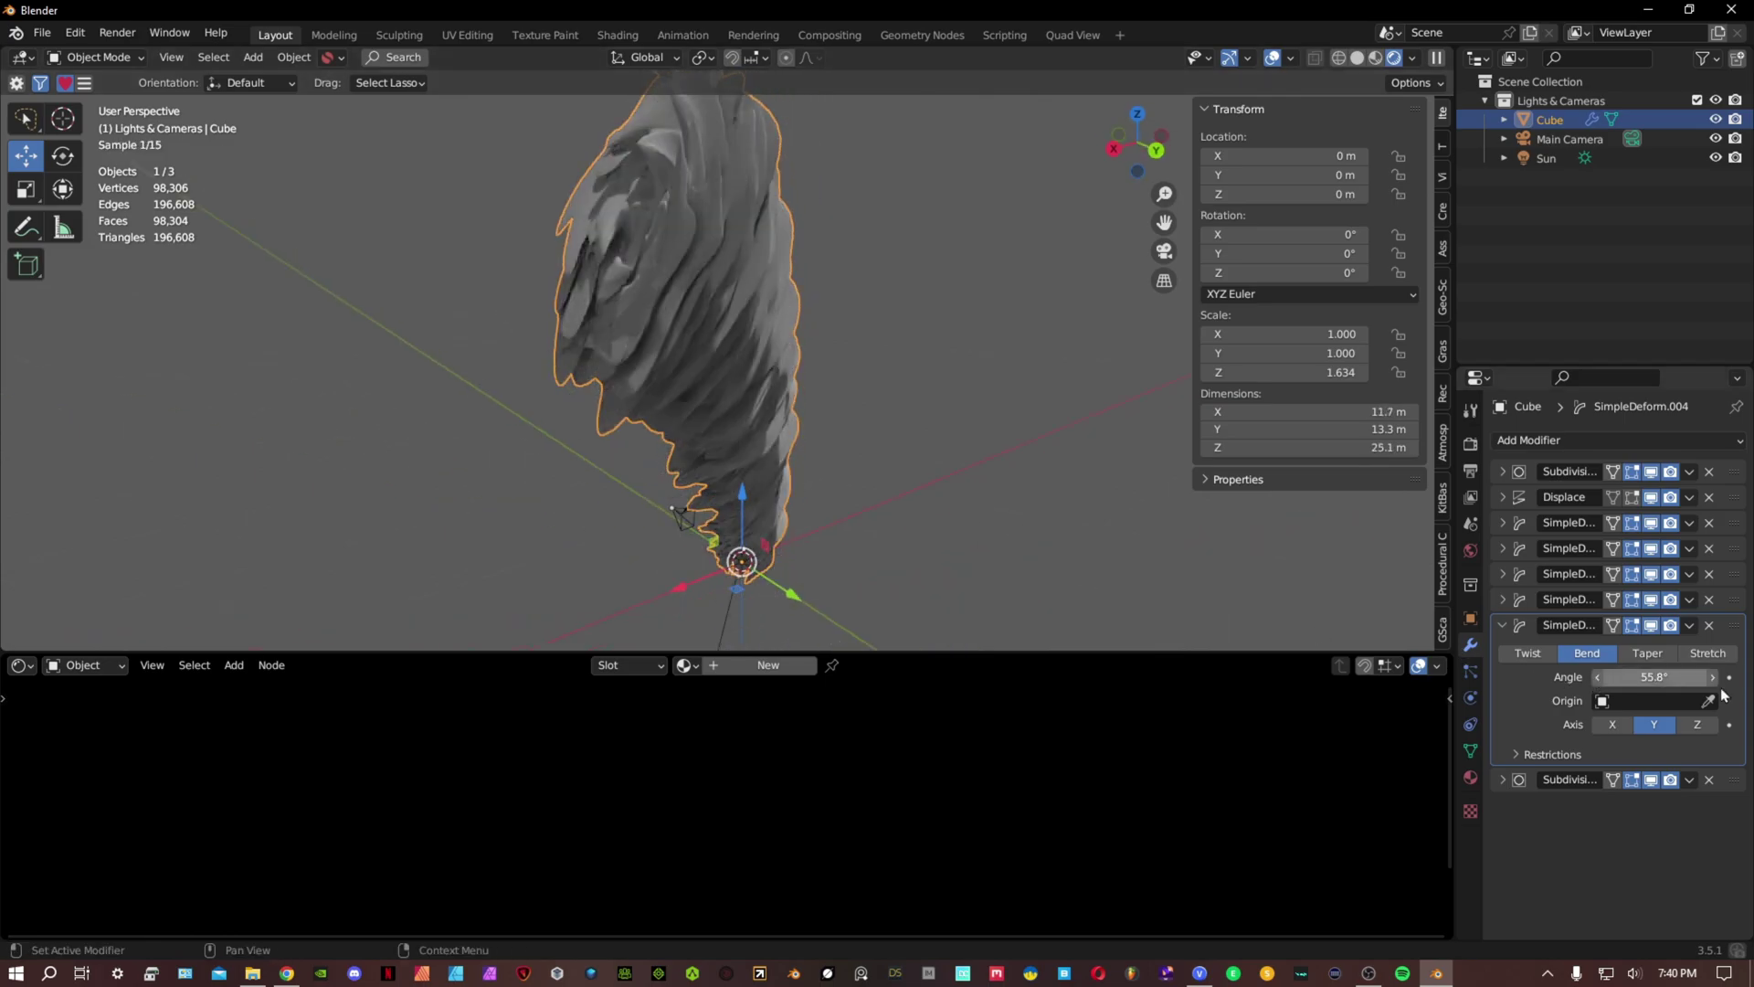
{"action": "left_click_drag", "start_coordinate": [1736, 641], "coordinate": [1736, 575]}
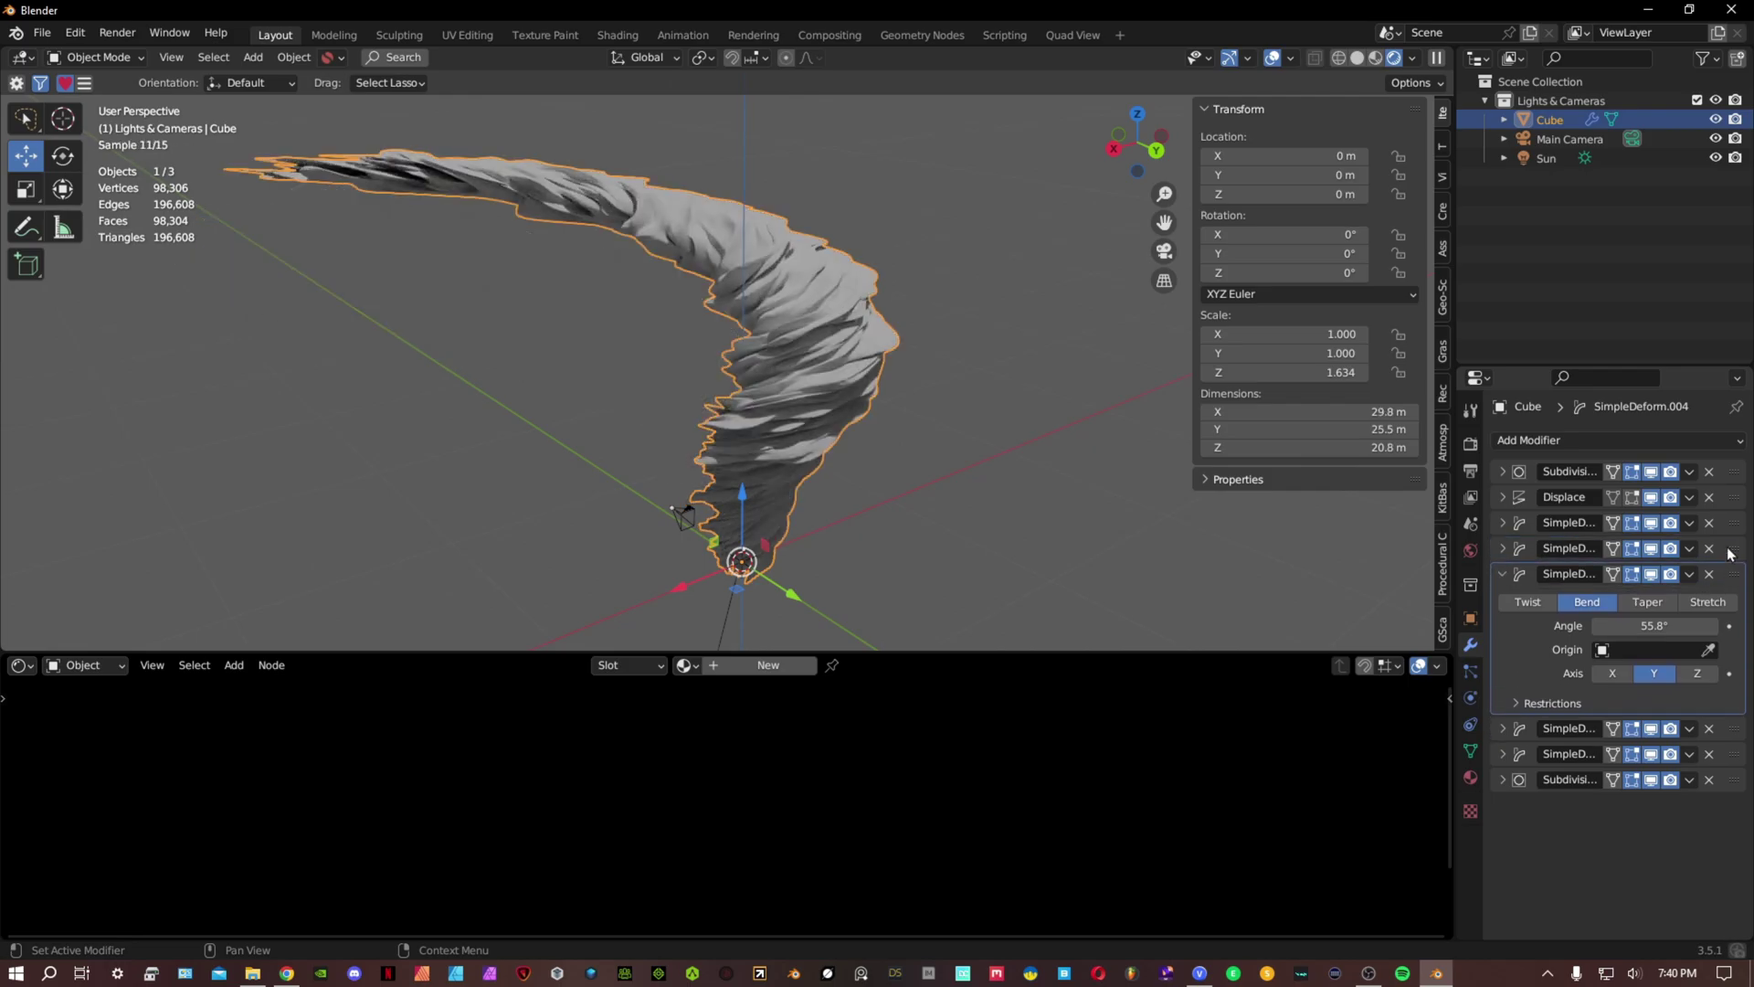
{"action": "middle_click_drag", "start_coordinate": [1108, 491], "coordinate": [794, 412]}
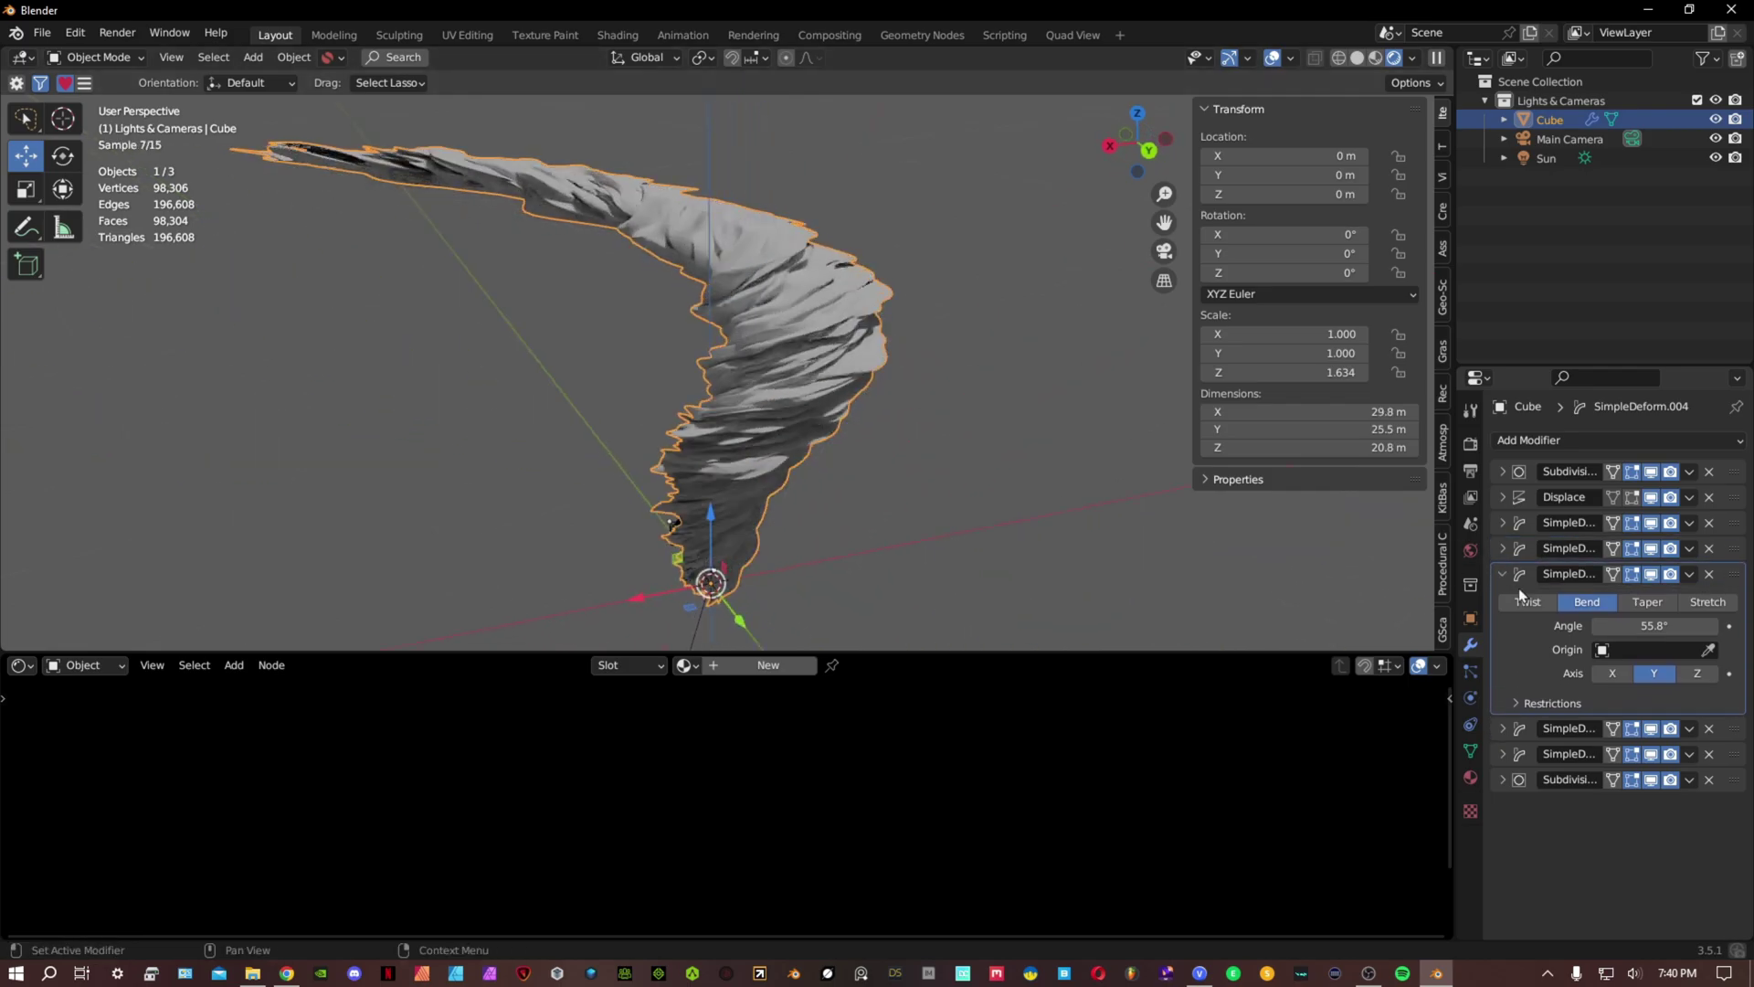
{"action": "left_click_drag", "start_coordinate": [1734, 575], "coordinate": [1734, 500]}
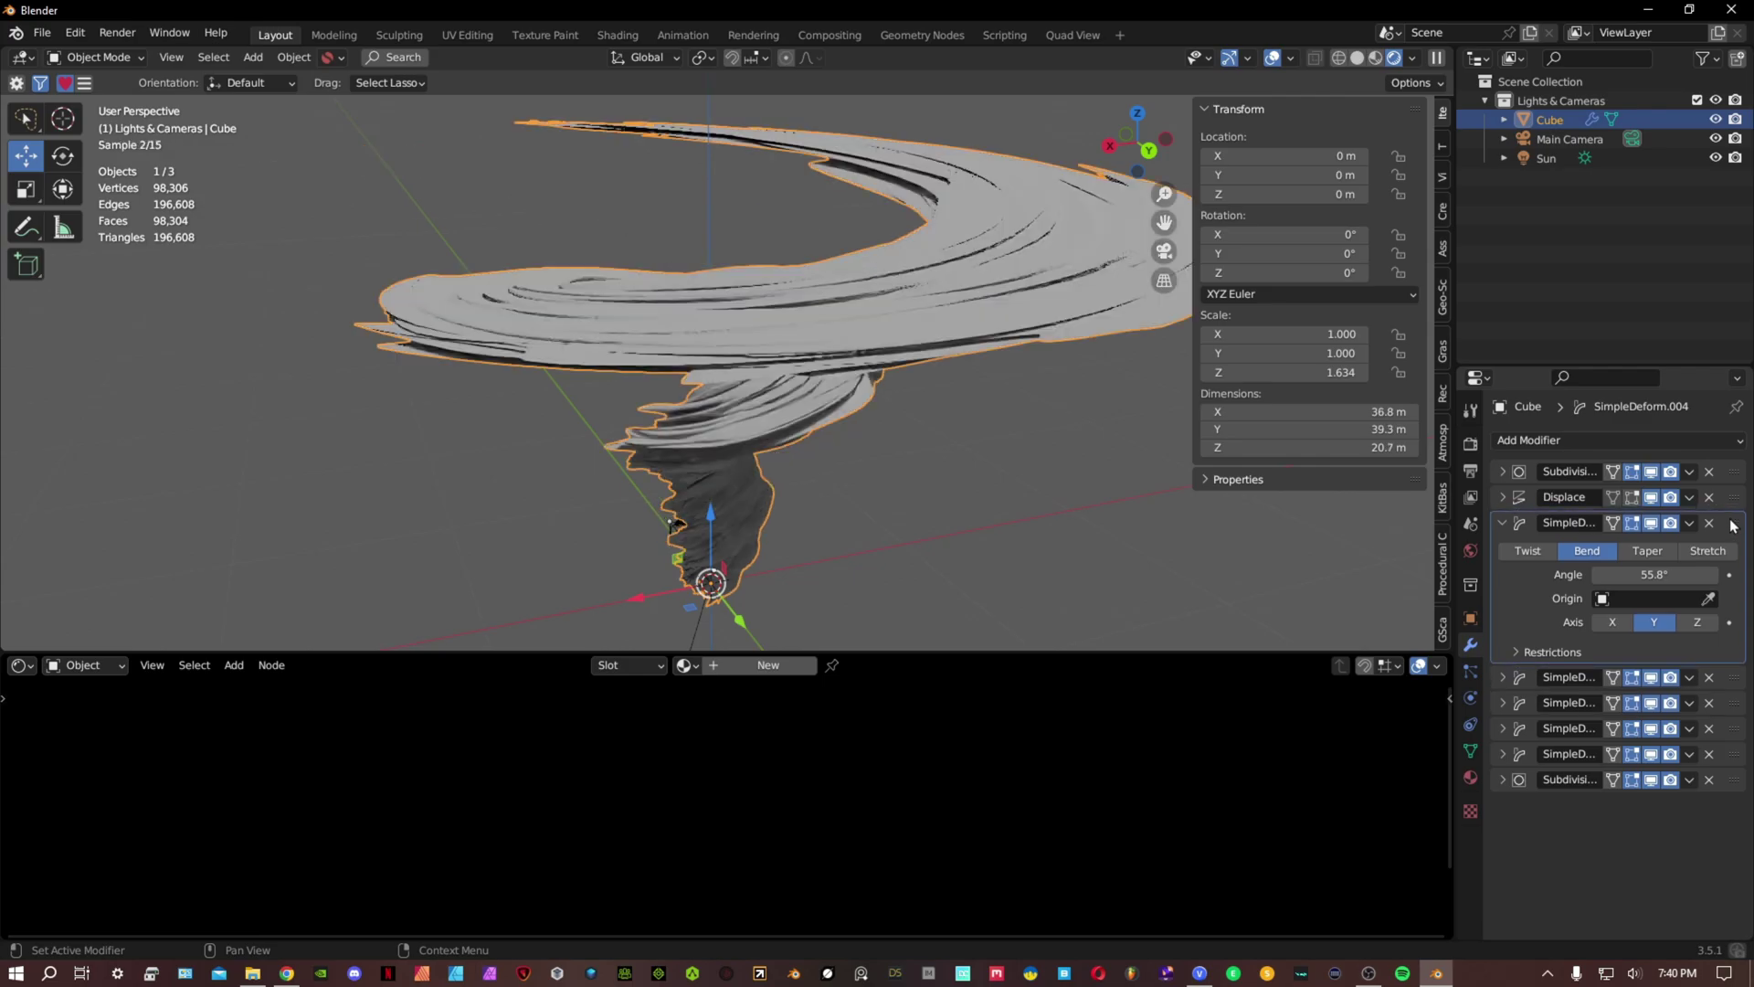
{"action": "key", "text": "KP_6"}
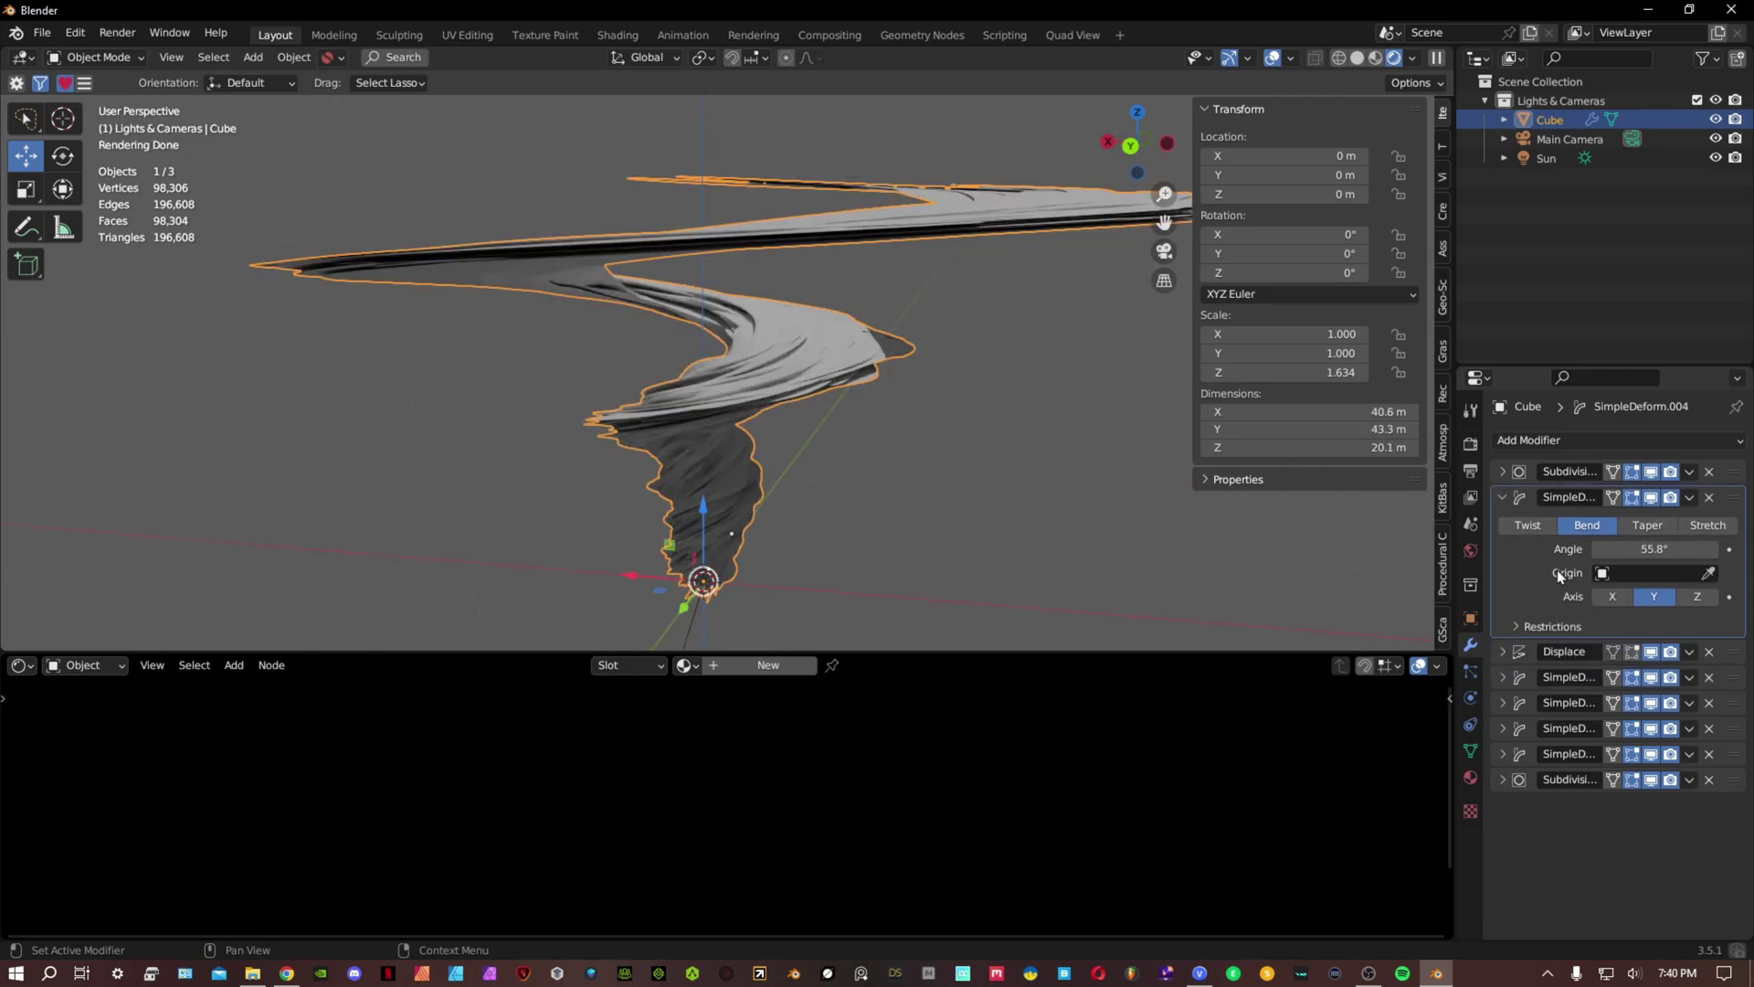
Move the bend modifier down to fourth in the stack and lower its angle to 15.9°.
{"action": "middle_click_drag", "start_coordinate": [944, 528], "coordinate": [886, 521]}
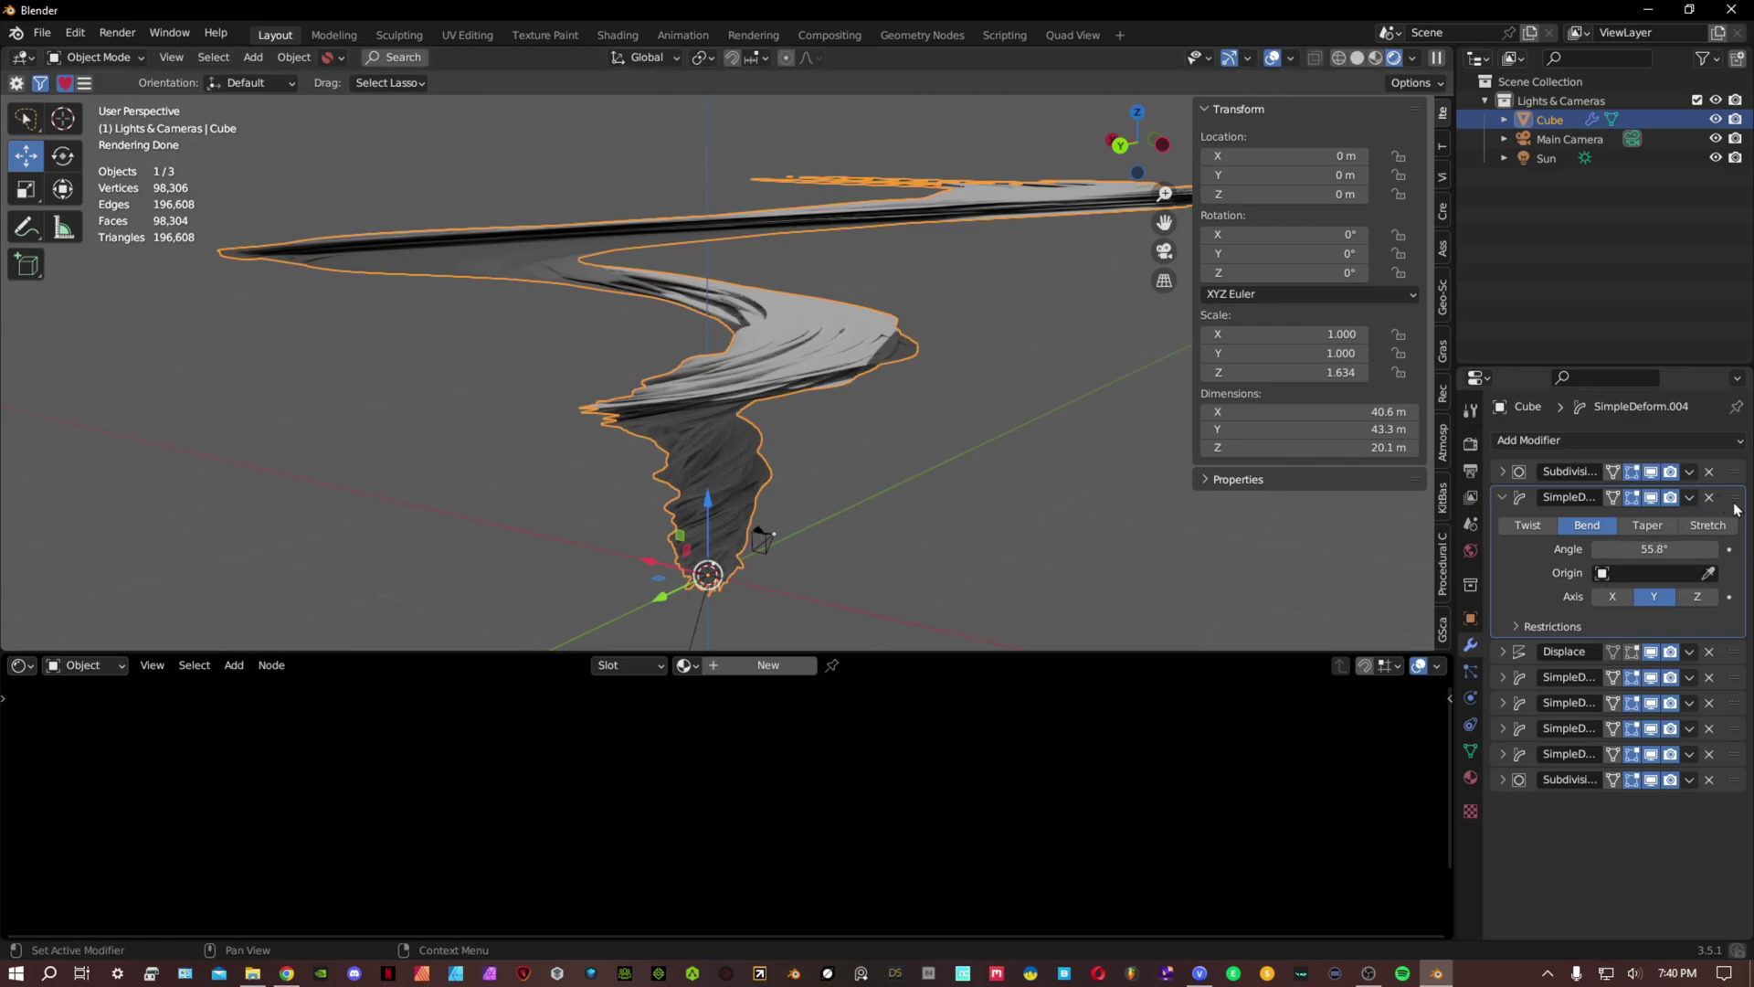
{"action": "left_click_drag", "start_coordinate": [1735, 508], "coordinate": [1722, 697]}
{"action": "middle_click_drag", "start_coordinate": [959, 388], "coordinate": [786, 365]}
{"action": "left_click", "coordinate": [1654, 600]}
{"action": "type", "text": "60"}
{"action": "key", "text": "Return"}
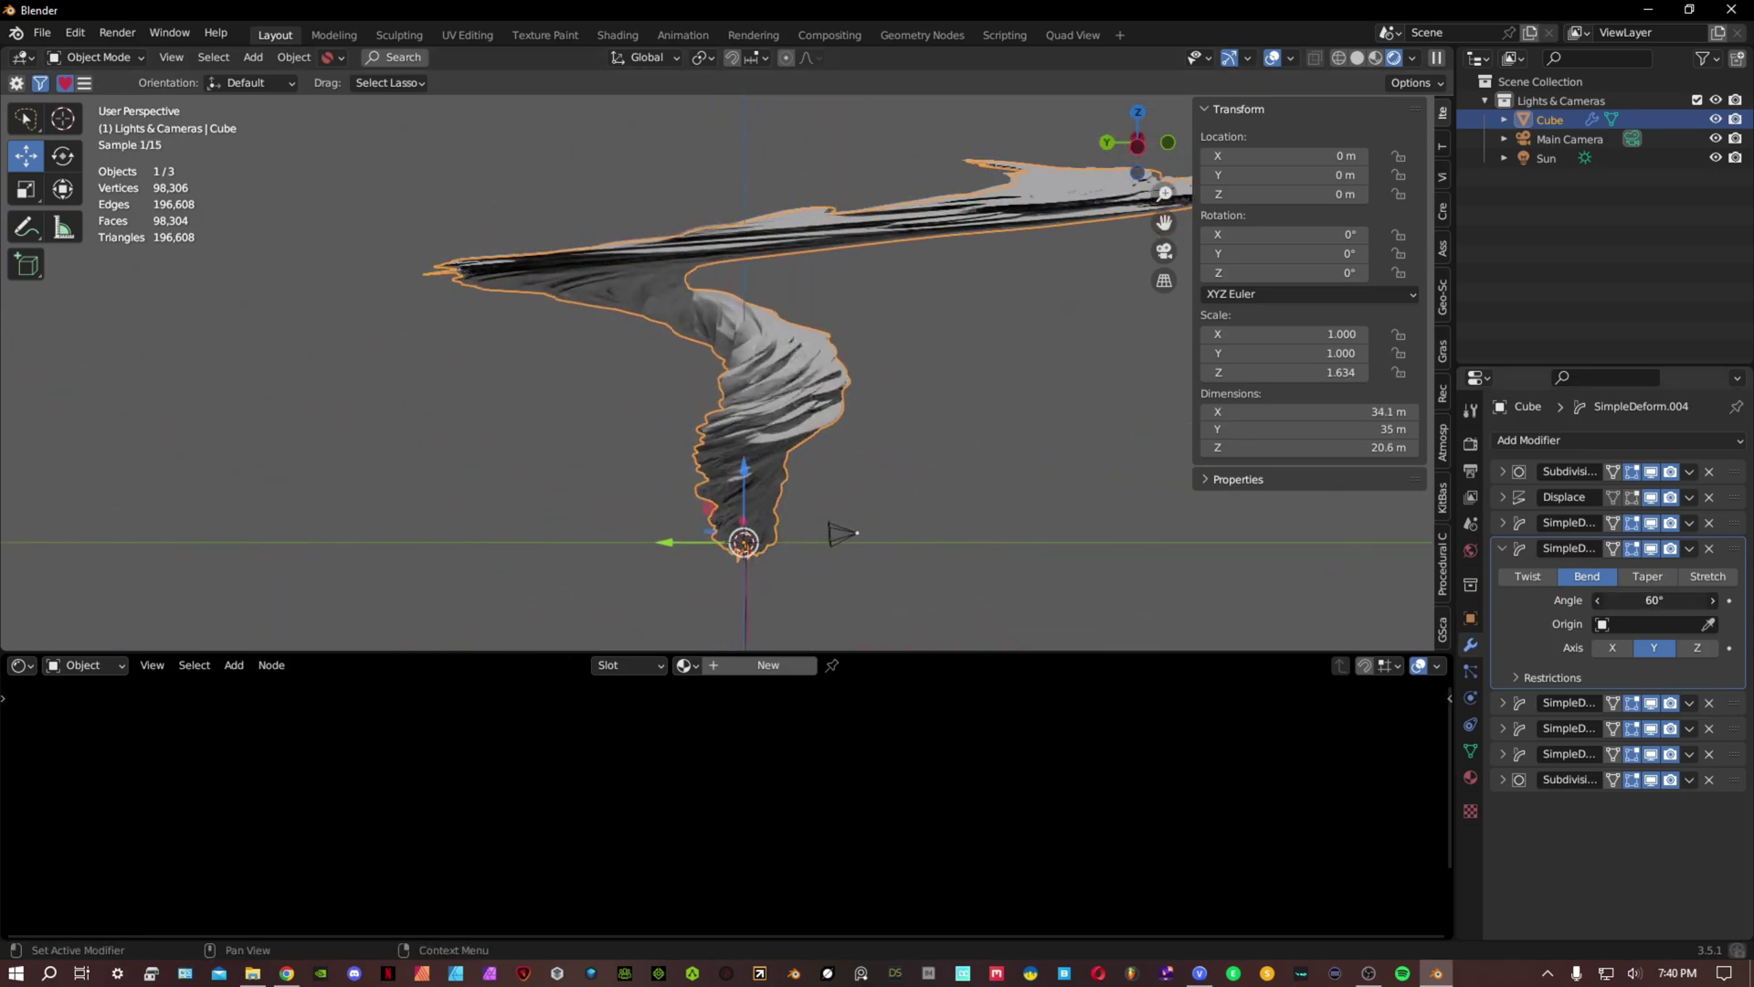
{"action": "left_click_drag", "start_coordinate": [1654, 600], "coordinate": [1575, 601]}
{"action": "middle_click_drag", "start_coordinate": [850, 438], "coordinate": [892, 454]}
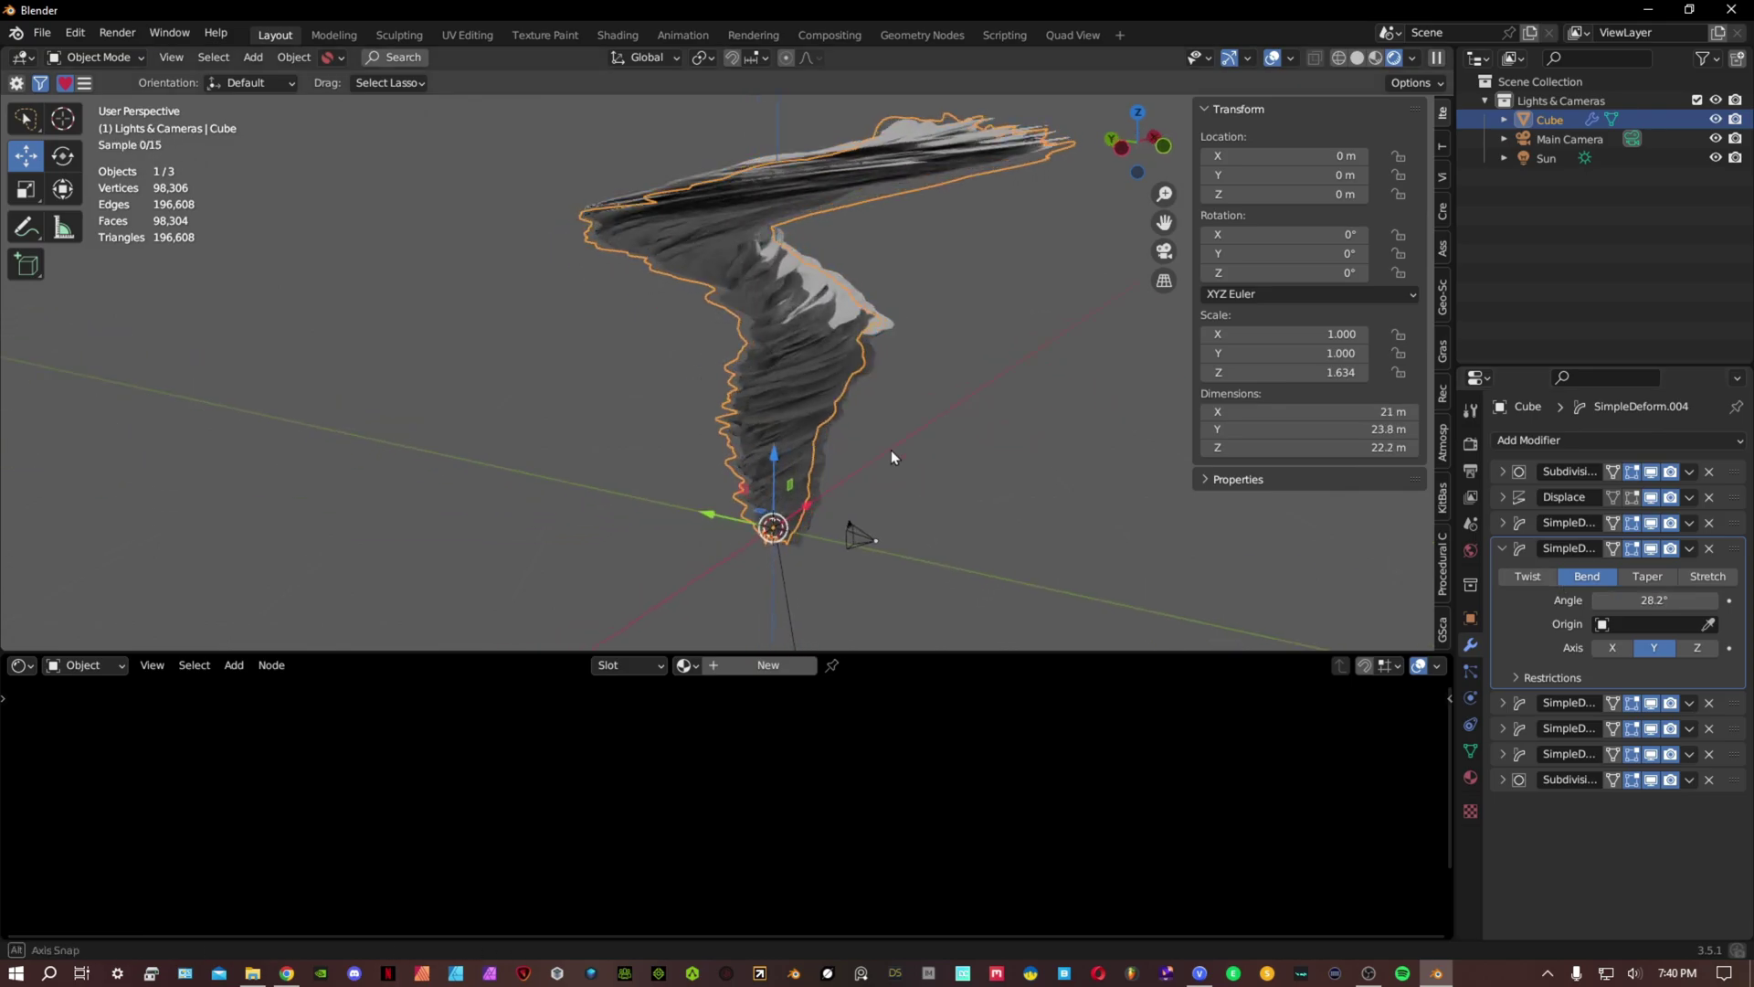
Set the Twist modifier's angle to 290° and collapse its panel.
{"action": "left_click", "coordinate": [1502, 522]}
{"action": "left_click_drag", "start_coordinate": [1654, 574], "coordinate": [1553, 574]}
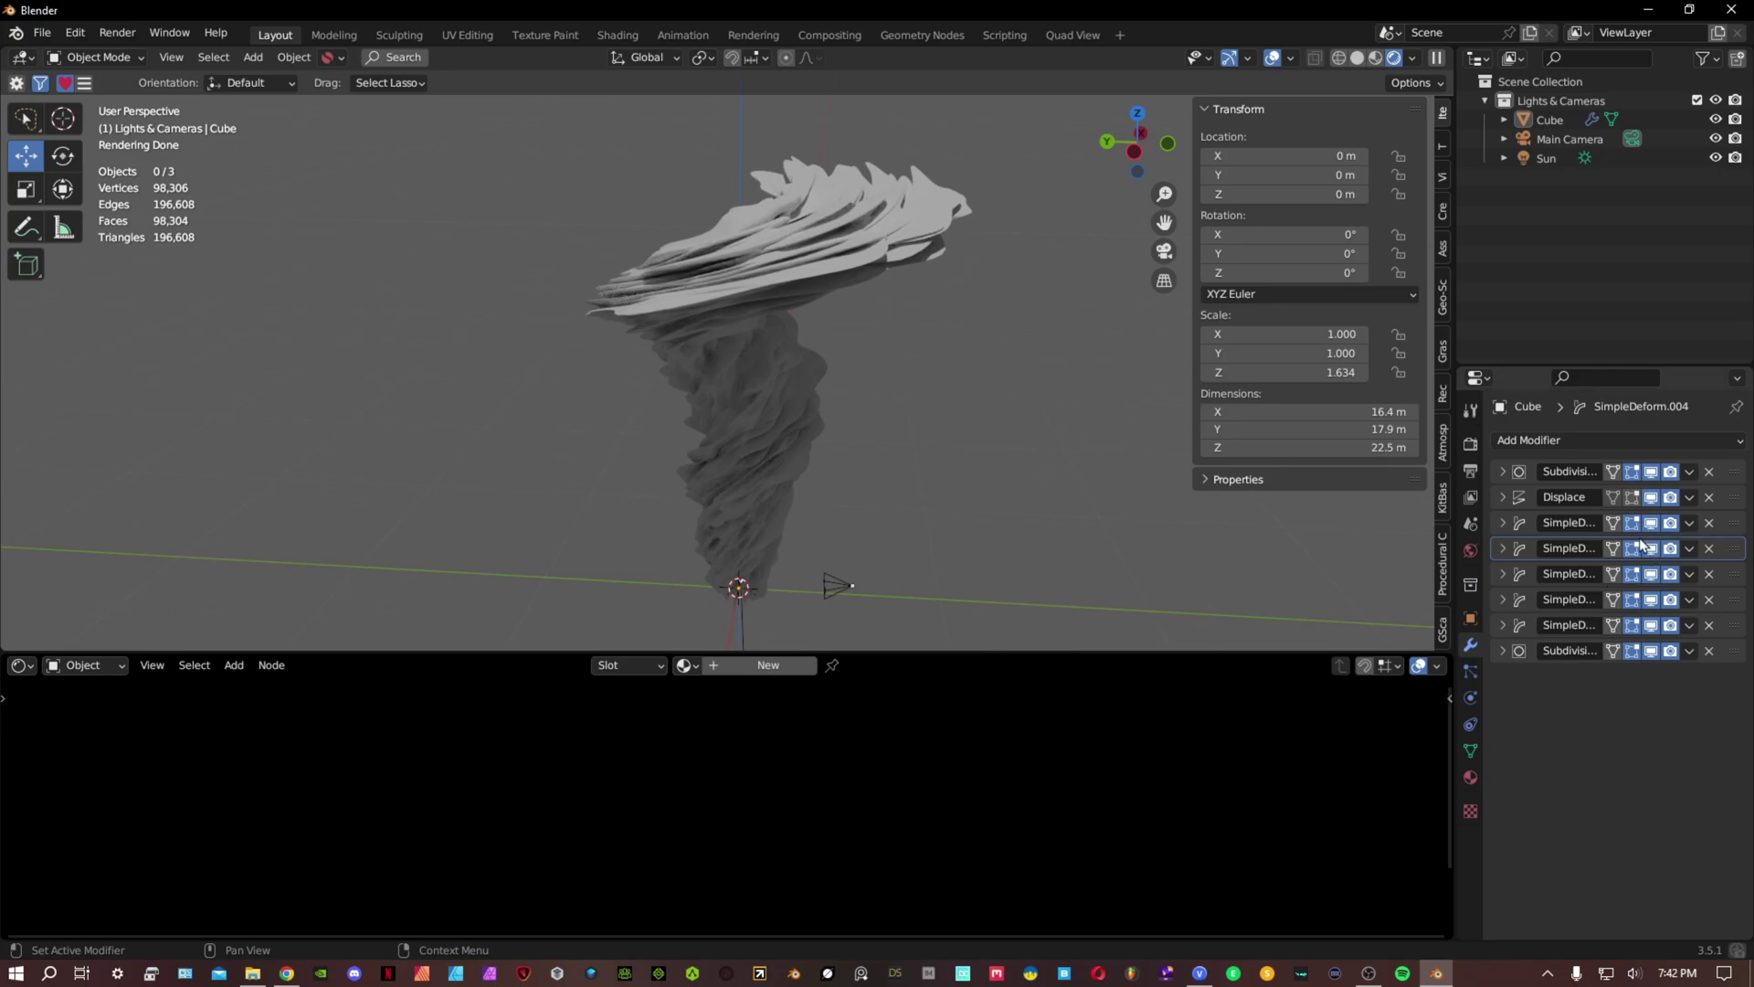
{"action": "left_click", "coordinate": [1500, 523]}
{"action": "left_click", "coordinate": [1503, 523]}
{"action": "left_click", "coordinate": [1502, 522]}
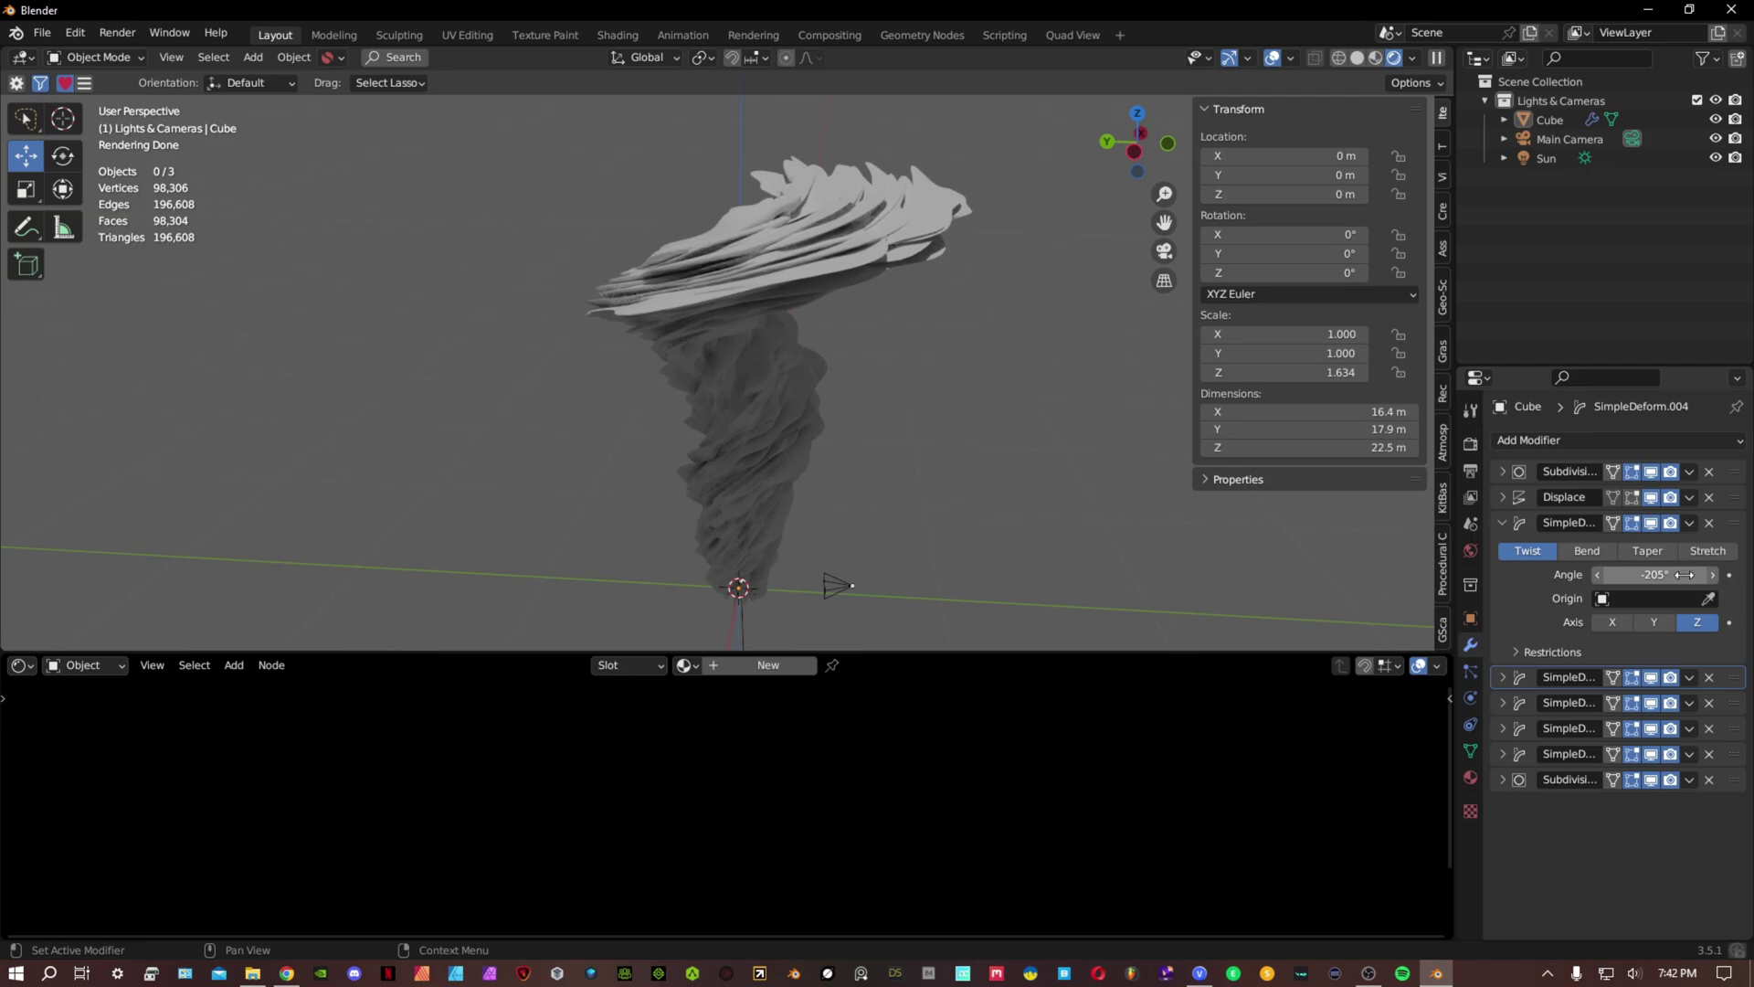
{"action": "left_click_drag", "start_coordinate": [1654, 574], "coordinate": [1674, 585]}
{"action": "left_click", "coordinate": [1502, 522]}
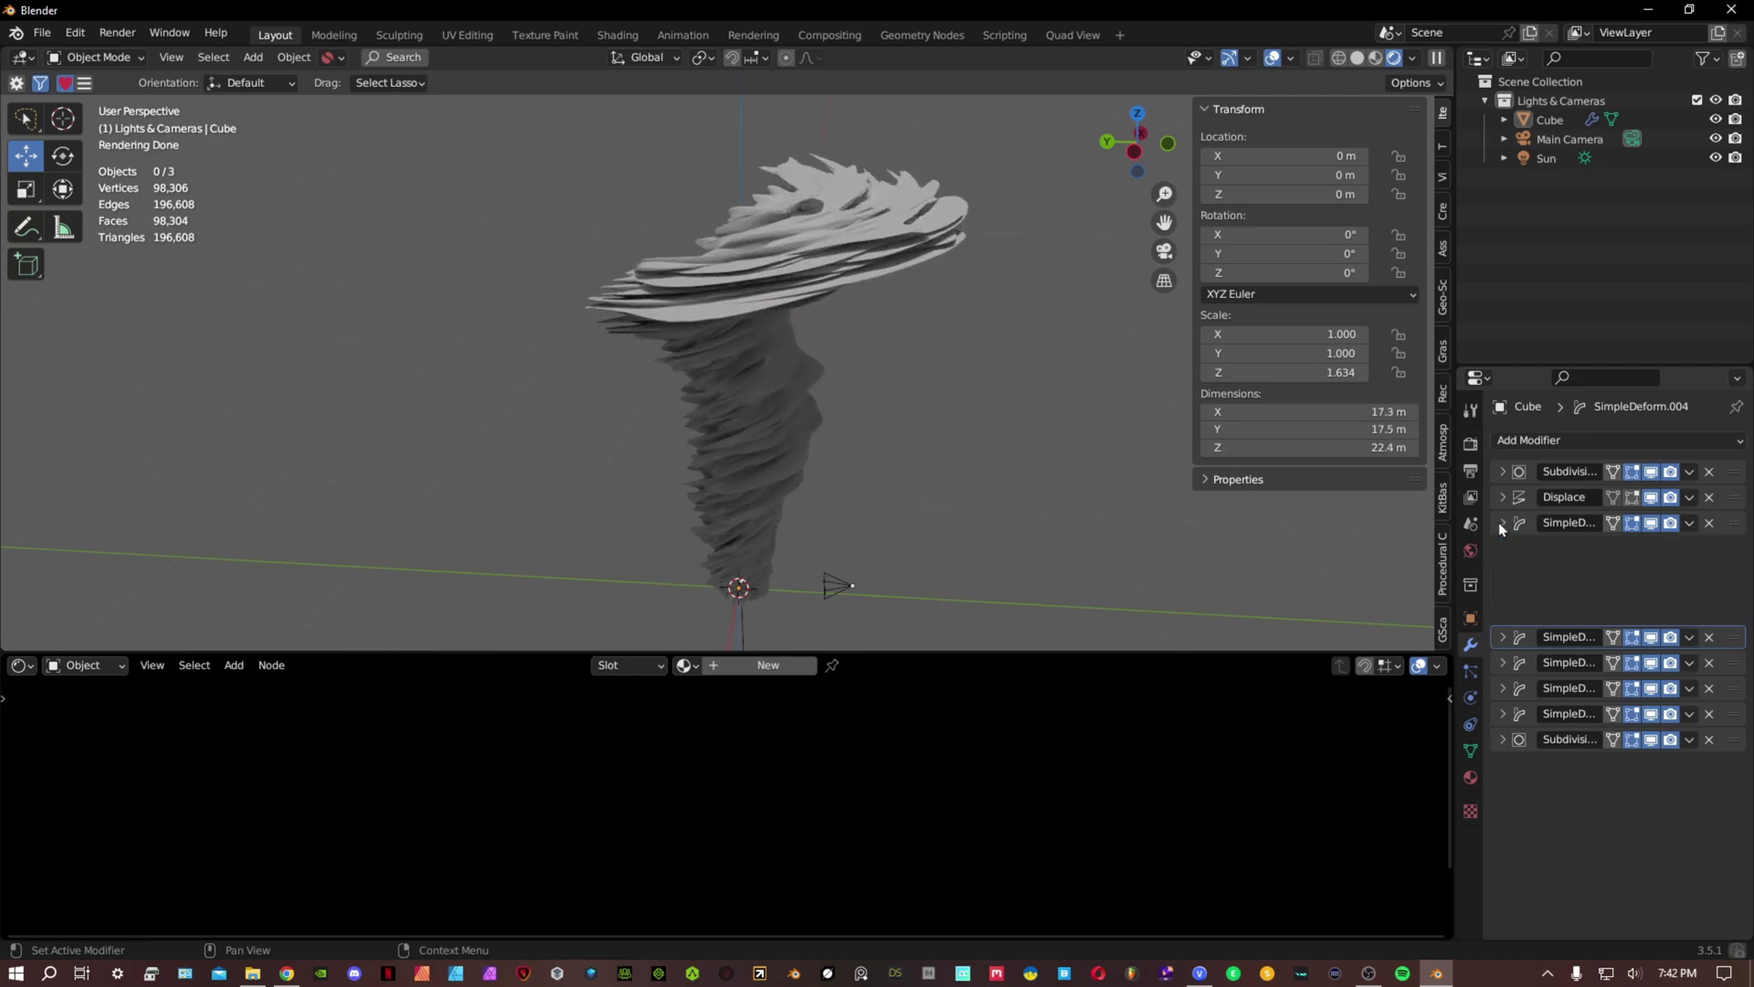
{"action": "left_click", "coordinate": [1503, 547]}
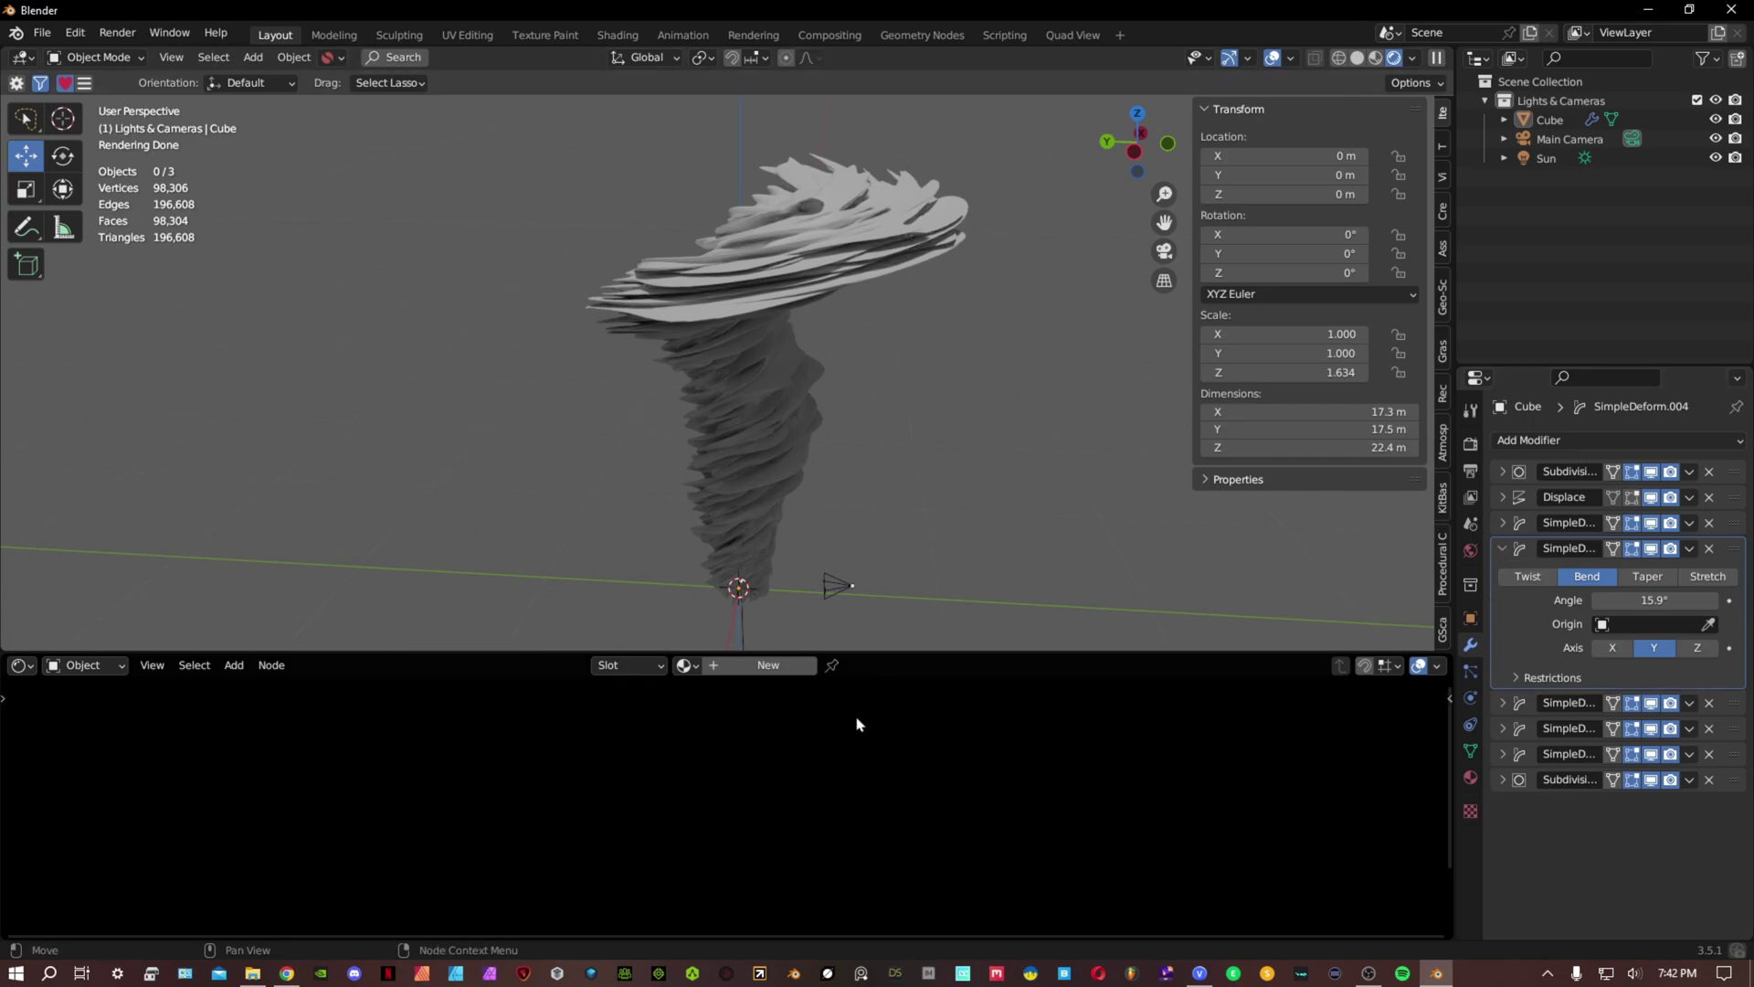
Select the tornado mesh and give it a new material.
{"action": "left_click", "coordinate": [795, 464]}
{"action": "left_click", "coordinate": [767, 665]}
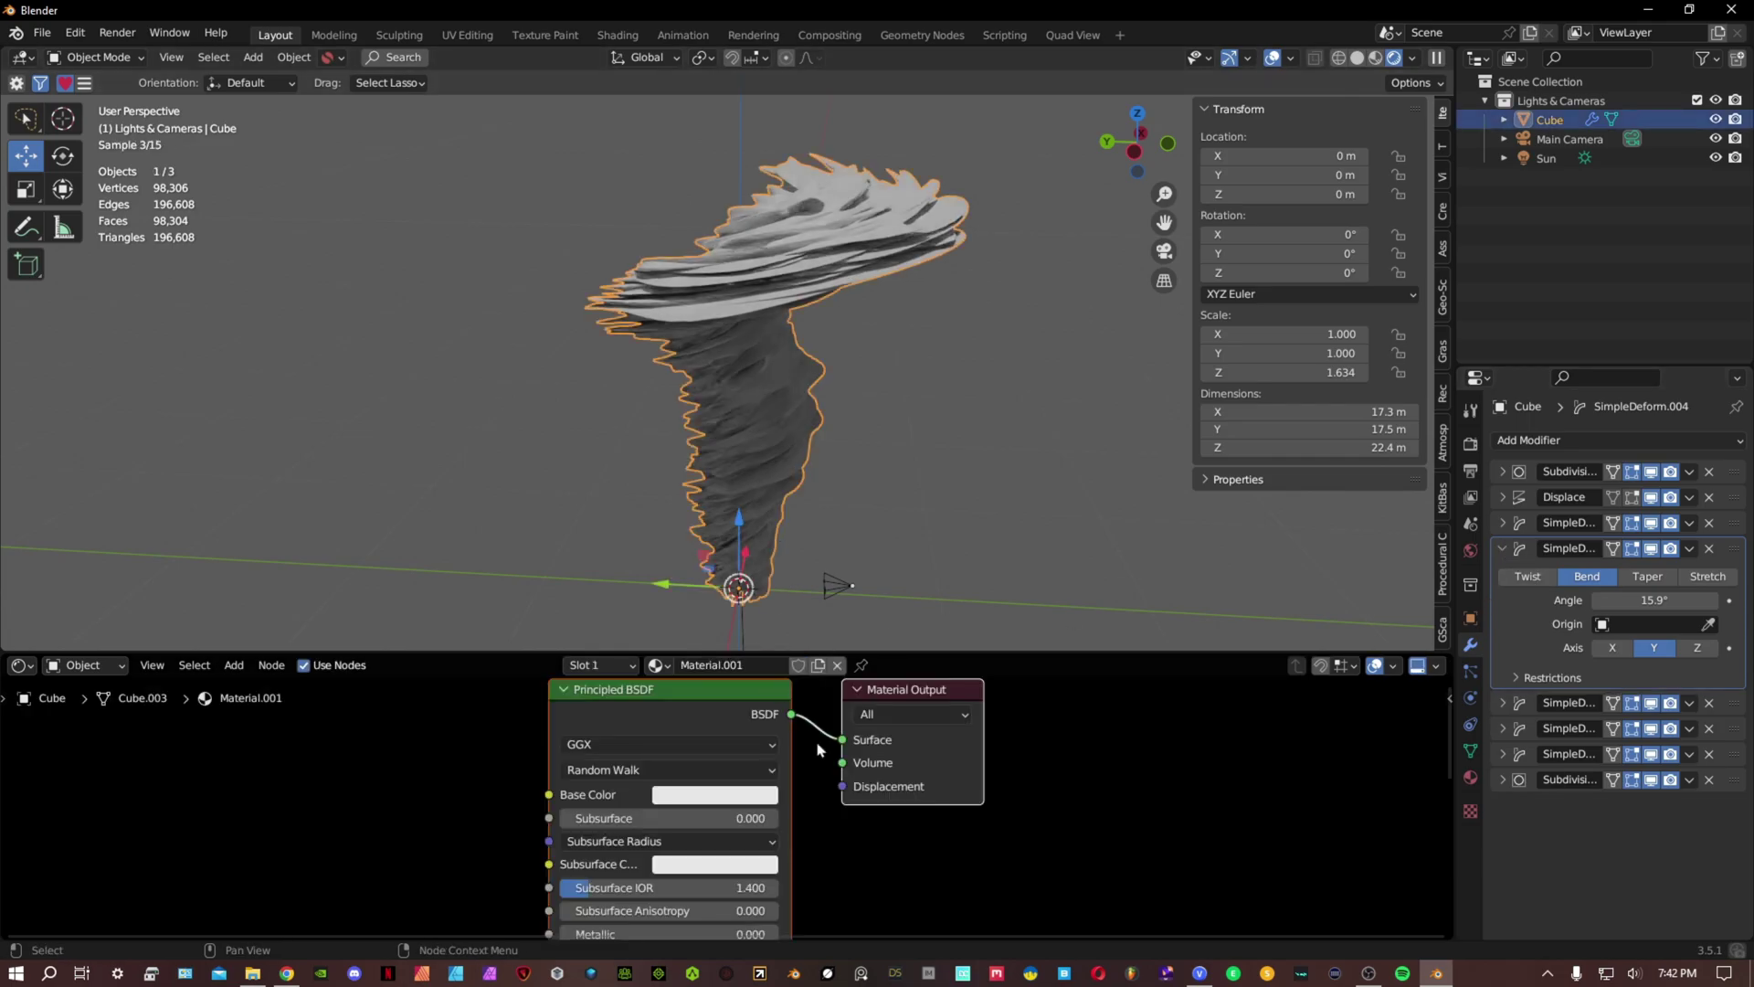
{"action": "key", "text": "z"}
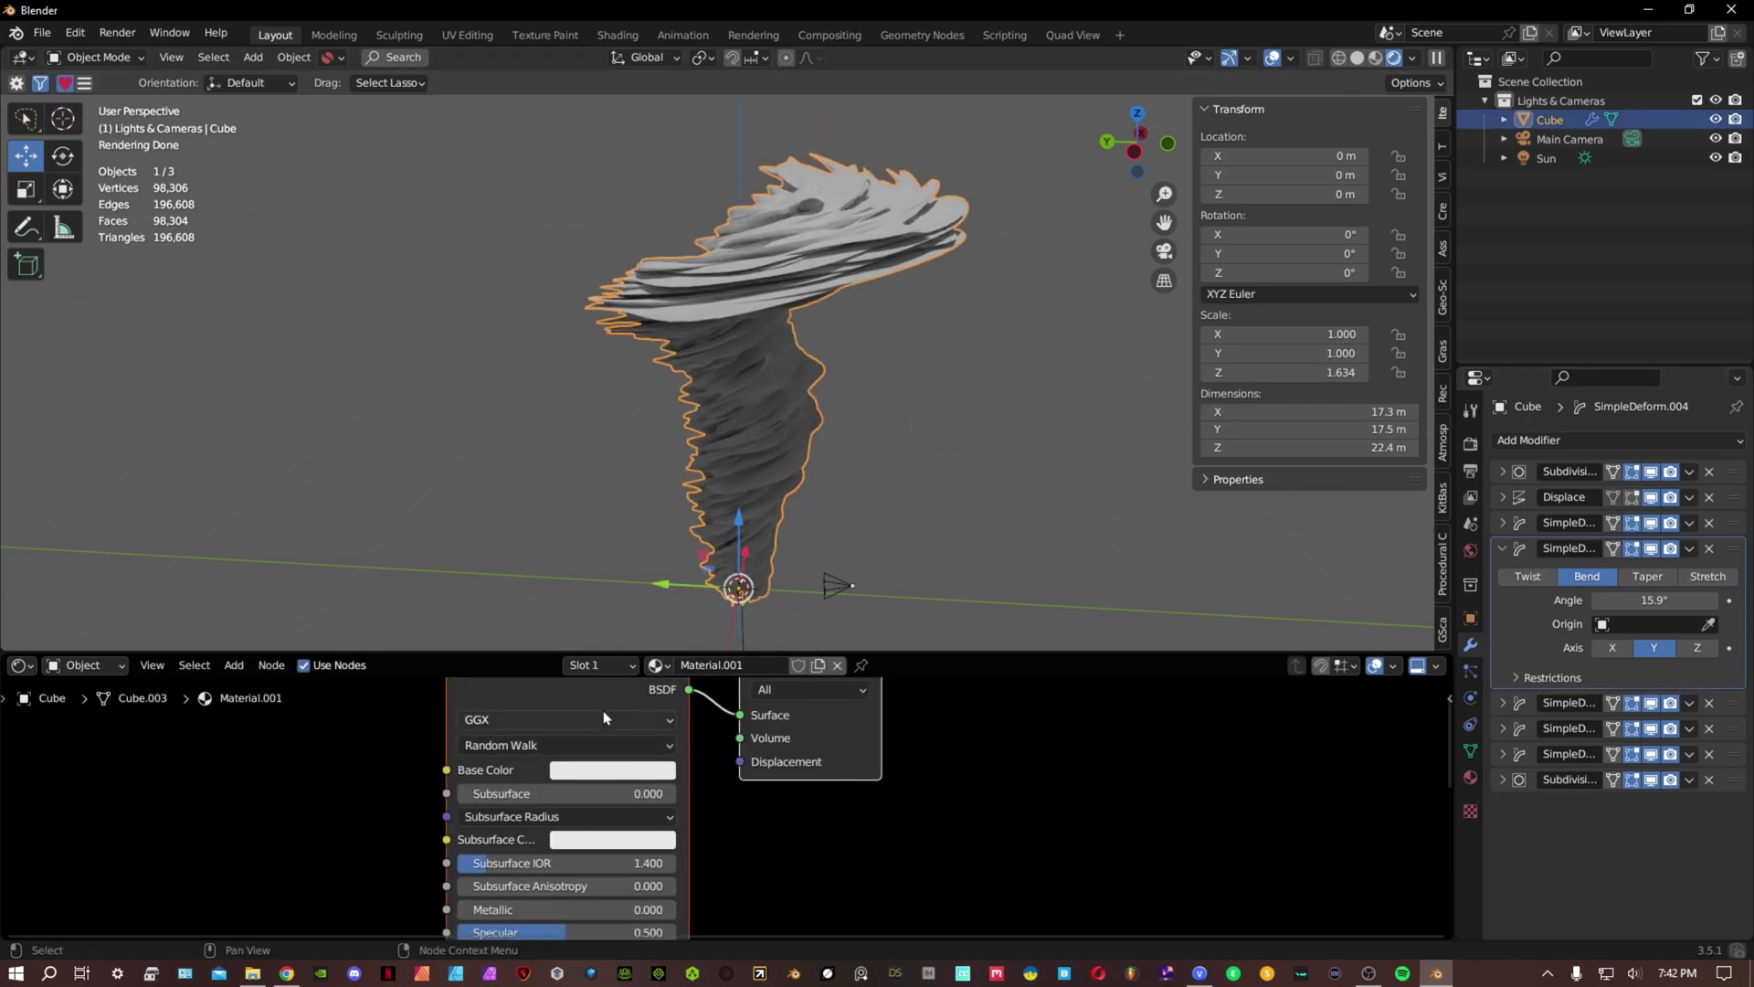
Swap the Principled BSDF for a Principled Volume shader wired to the output's Volume socket.
{"action": "middle_click_drag", "start_coordinate": [596, 679], "coordinate": [644, 765]}
{"action": "left_click", "coordinate": [641, 763]}
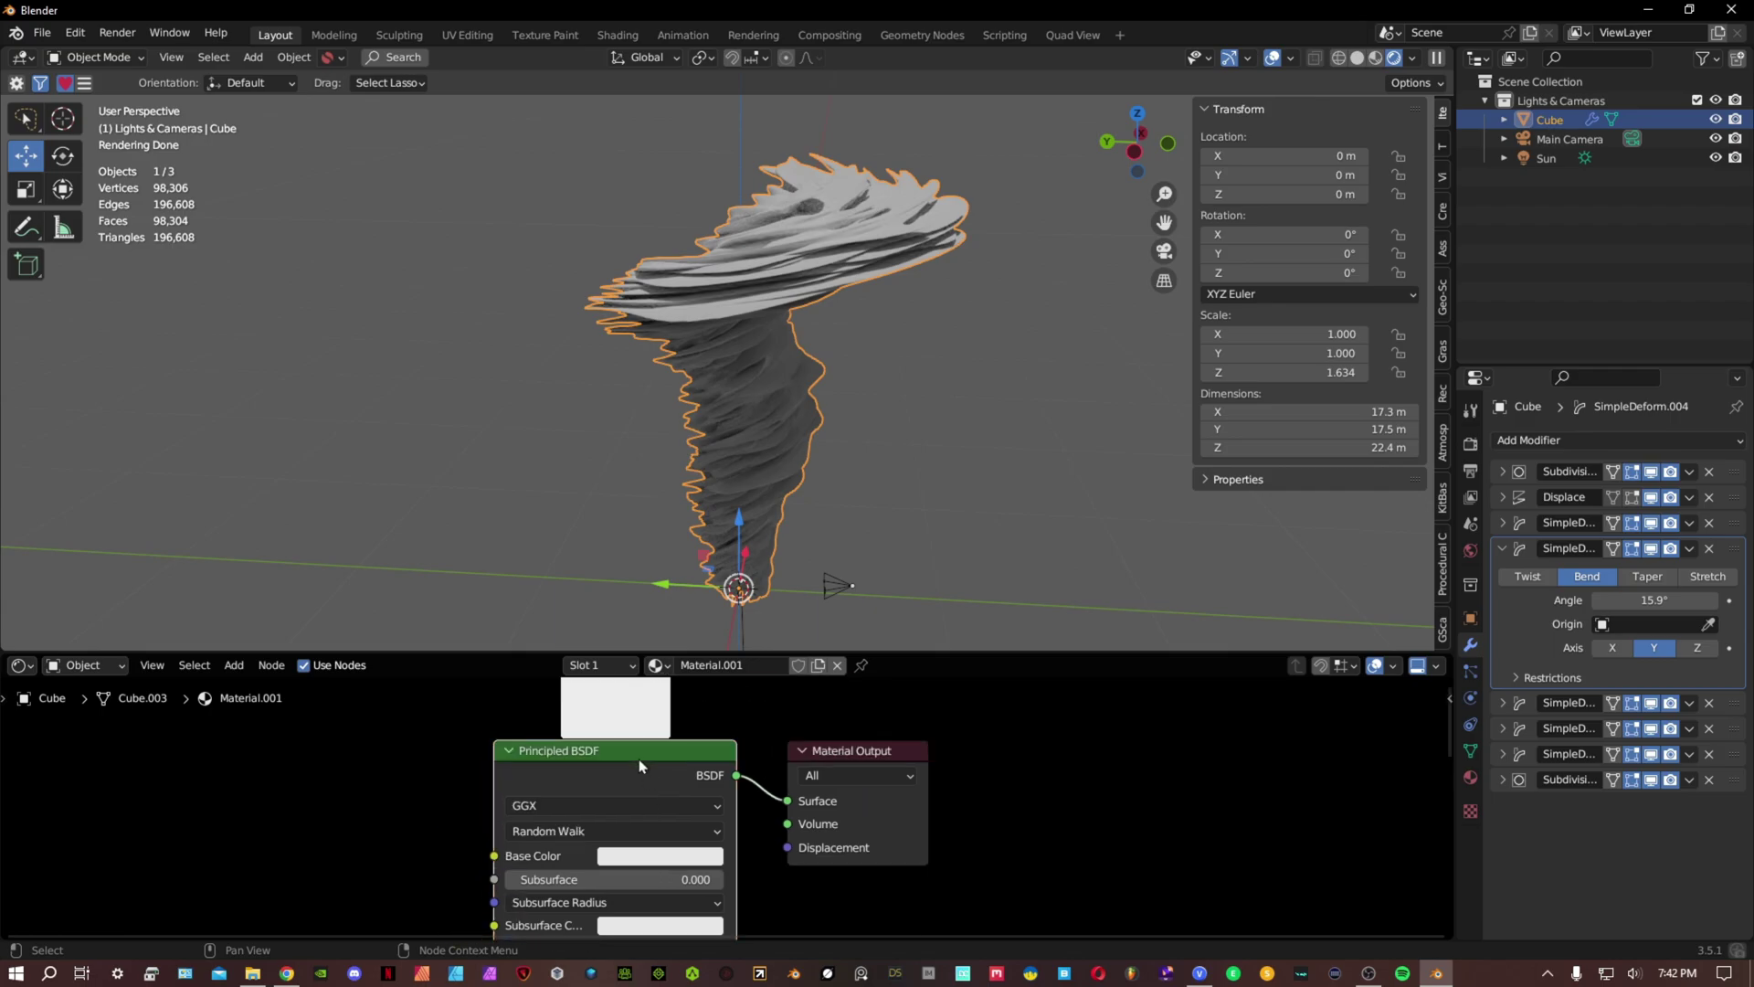
{"action": "key", "text": "shift+s"}
{"action": "mouse_move", "coordinate": [627, 808]}
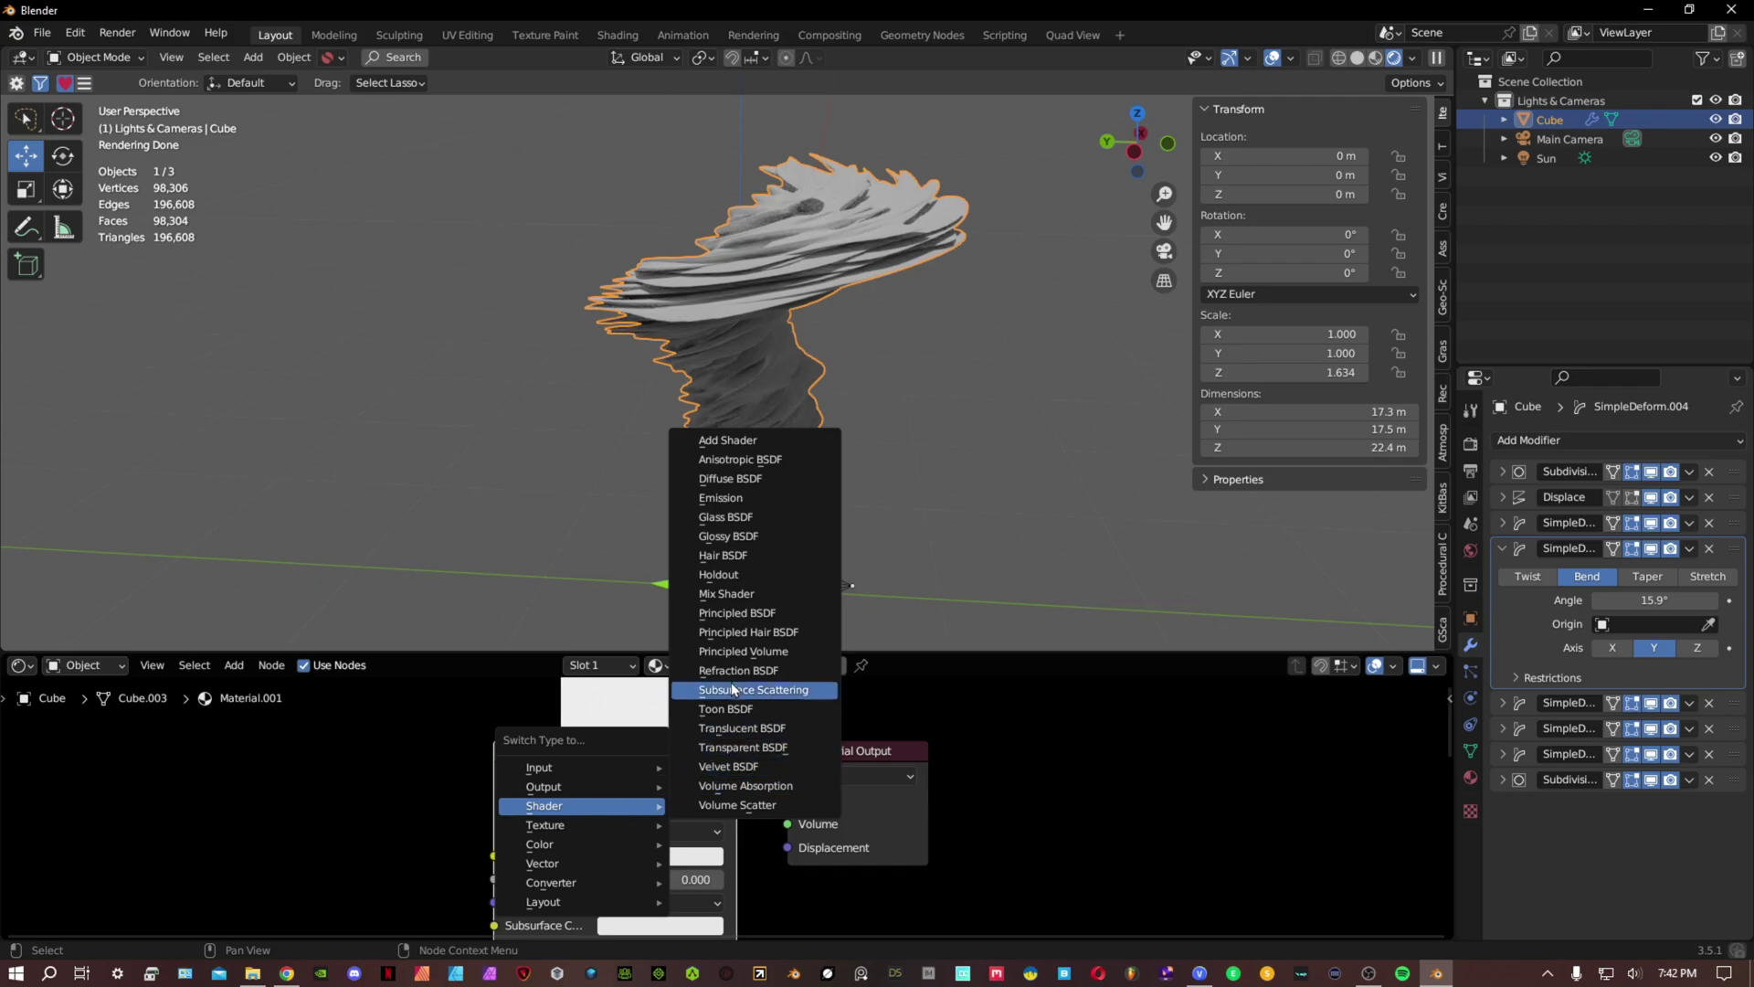
{"action": "left_click", "coordinate": [742, 651]}
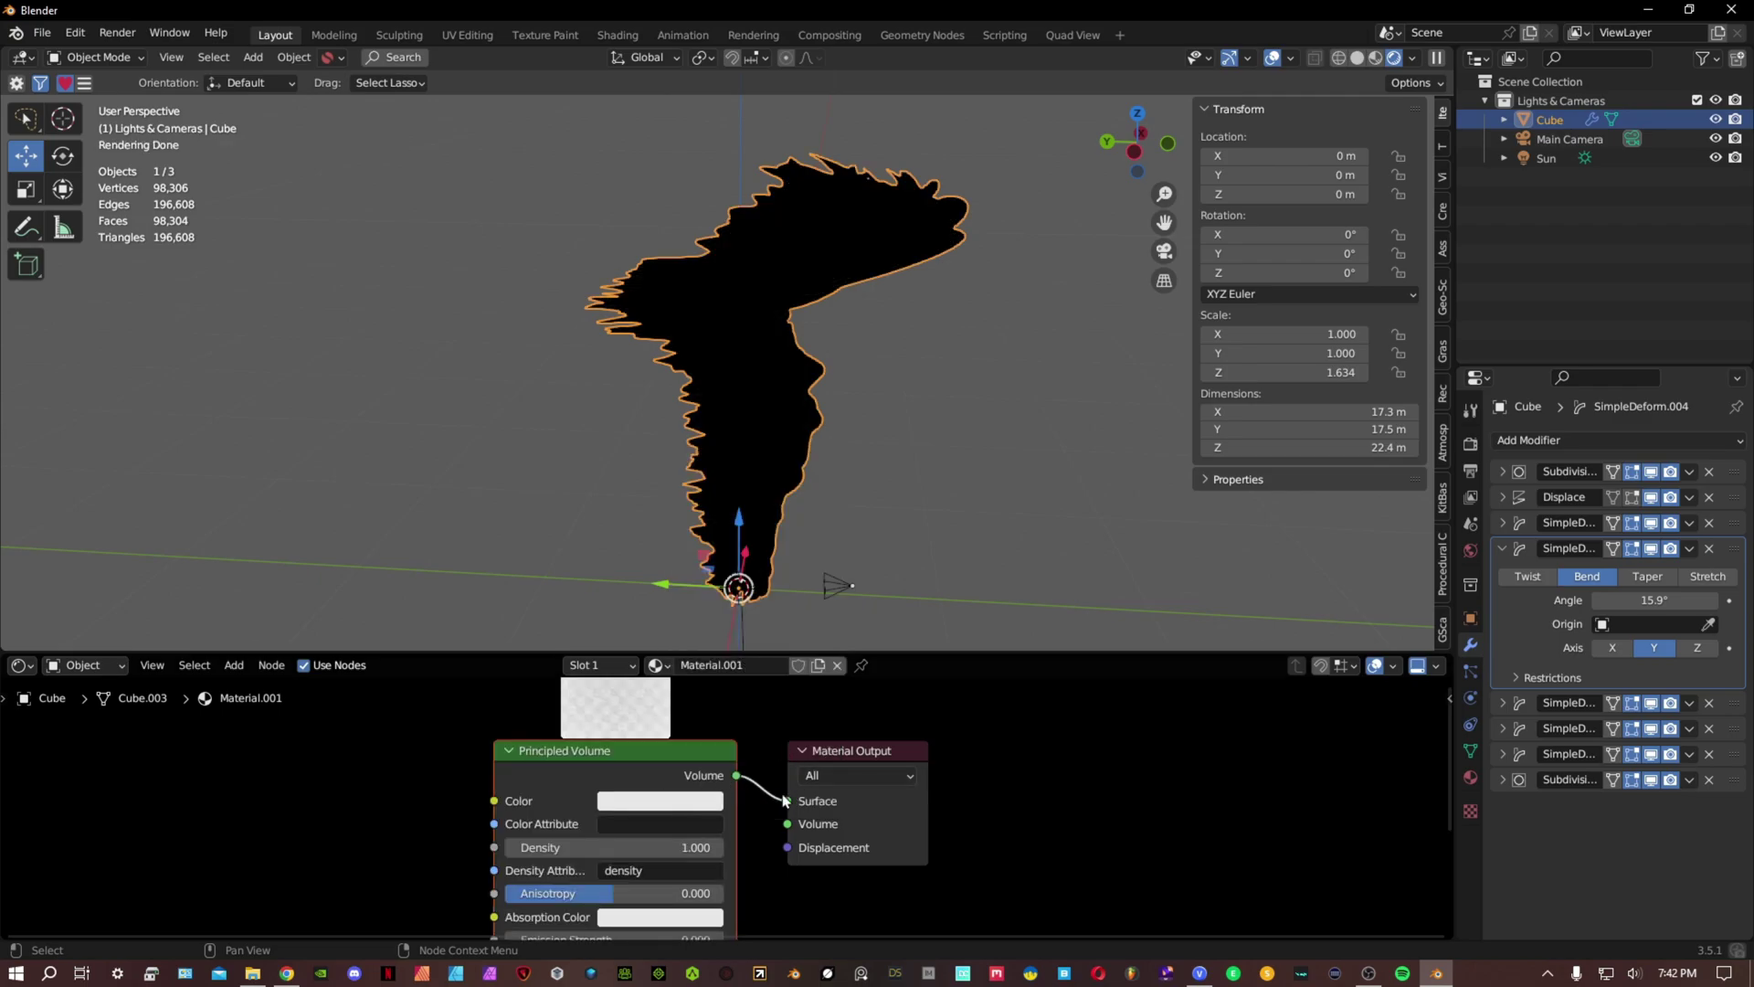
{"action": "left_click_drag", "start_coordinate": [785, 800], "coordinate": [793, 833]}
{"action": "left_click_drag", "start_coordinate": [603, 750], "coordinate": [590, 747]}
{"action": "middle_click_drag", "start_coordinate": [800, 477], "coordinate": [826, 482]}
Set the Principled Volume density to 0.600.
{"action": "middle_click_drag", "start_coordinate": [671, 849], "coordinate": [694, 809]}
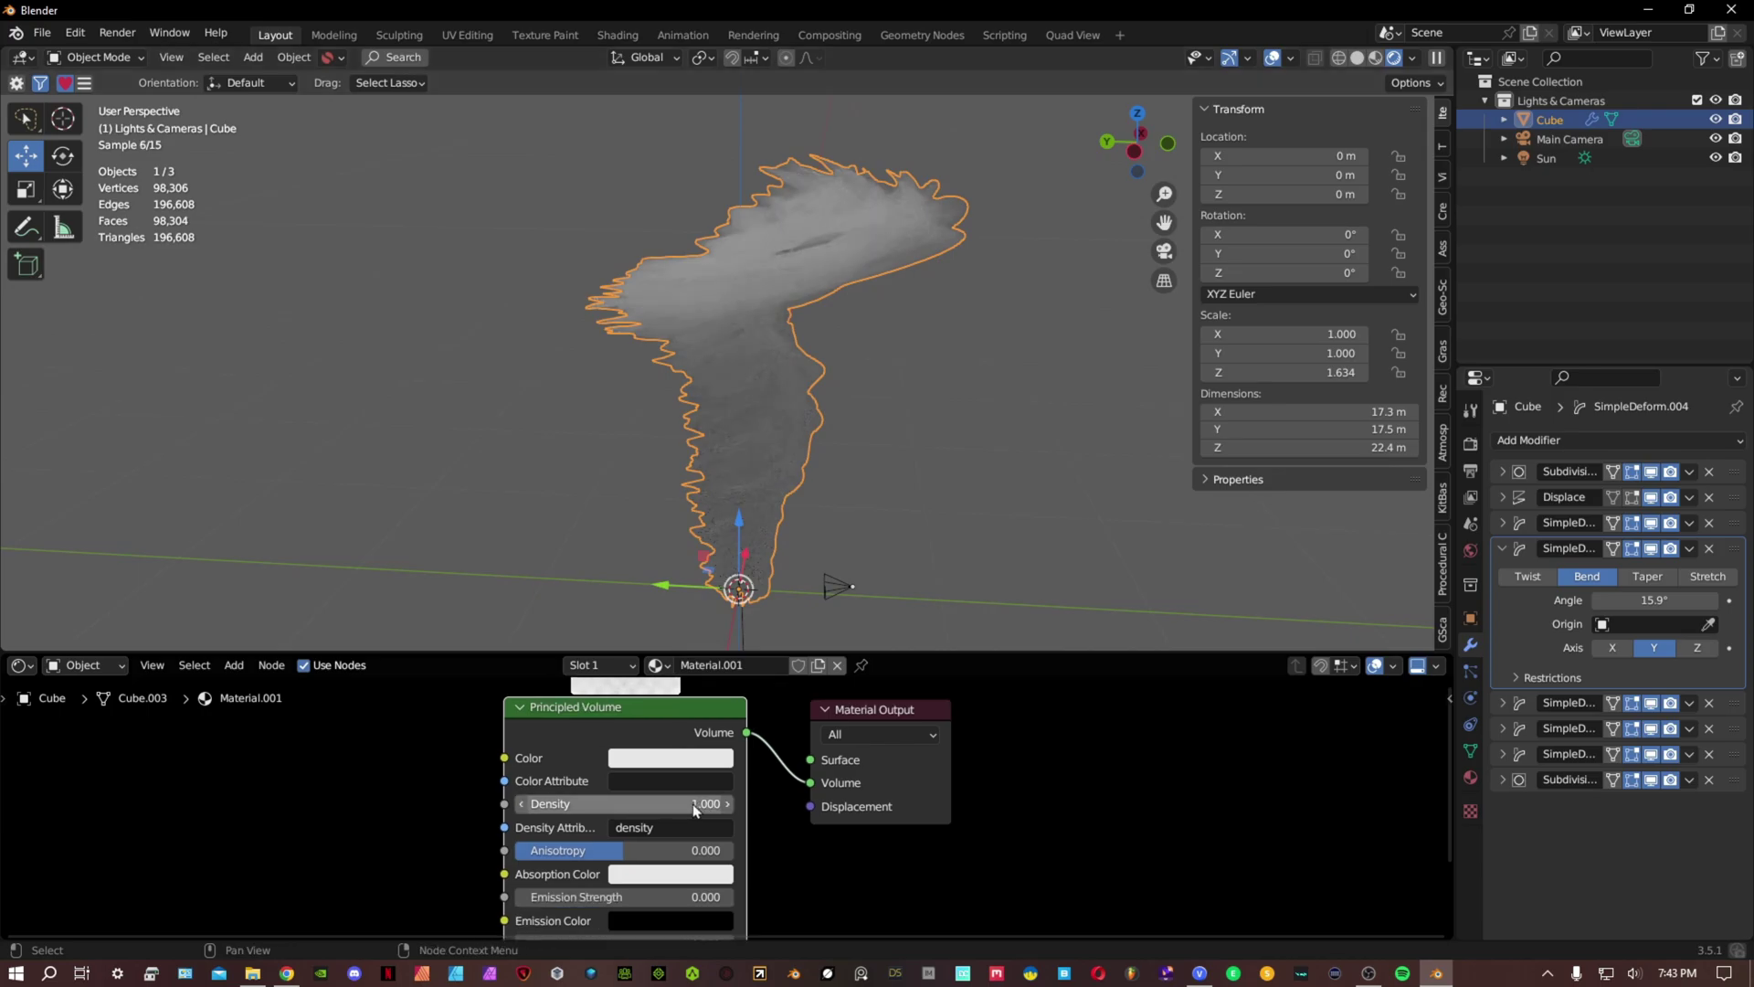
{"action": "scroll", "coordinate": [695, 809], "scroll_direction": "up", "scroll_amount": 1}
{"action": "mouse_move", "coordinate": [694, 805]}
{"action": "left_mouse_down"}
{"action": "mouse_move", "coordinate": [758, 808]}
{"action": "mouse_move", "coordinate": [722, 807]}
{"action": "left_mouse_up"}
{"action": "middle_click_drag", "start_coordinate": [798, 589], "coordinate": [994, 528]}
{"action": "scroll", "coordinate": [862, 256], "scroll_direction": "up", "scroll_amount": 4}
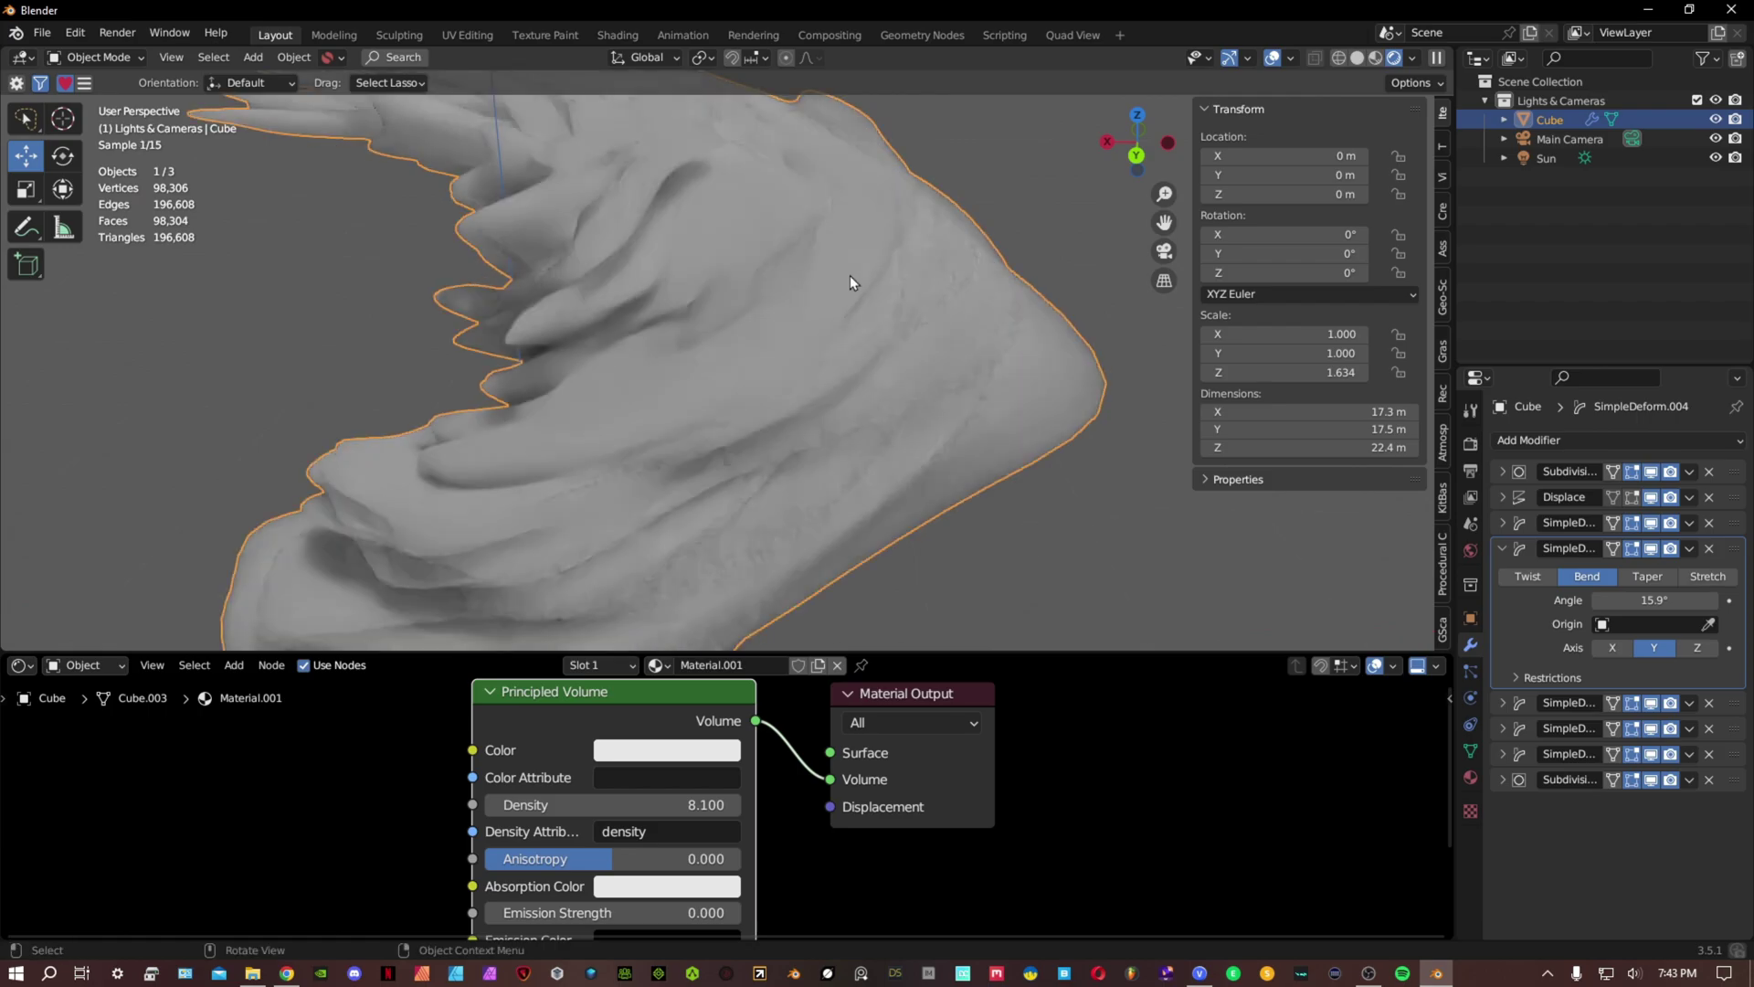
{"action": "left_click", "coordinate": [640, 804]}
{"action": "type", "text": "0.4"}
{"action": "key", "text": "Return"}
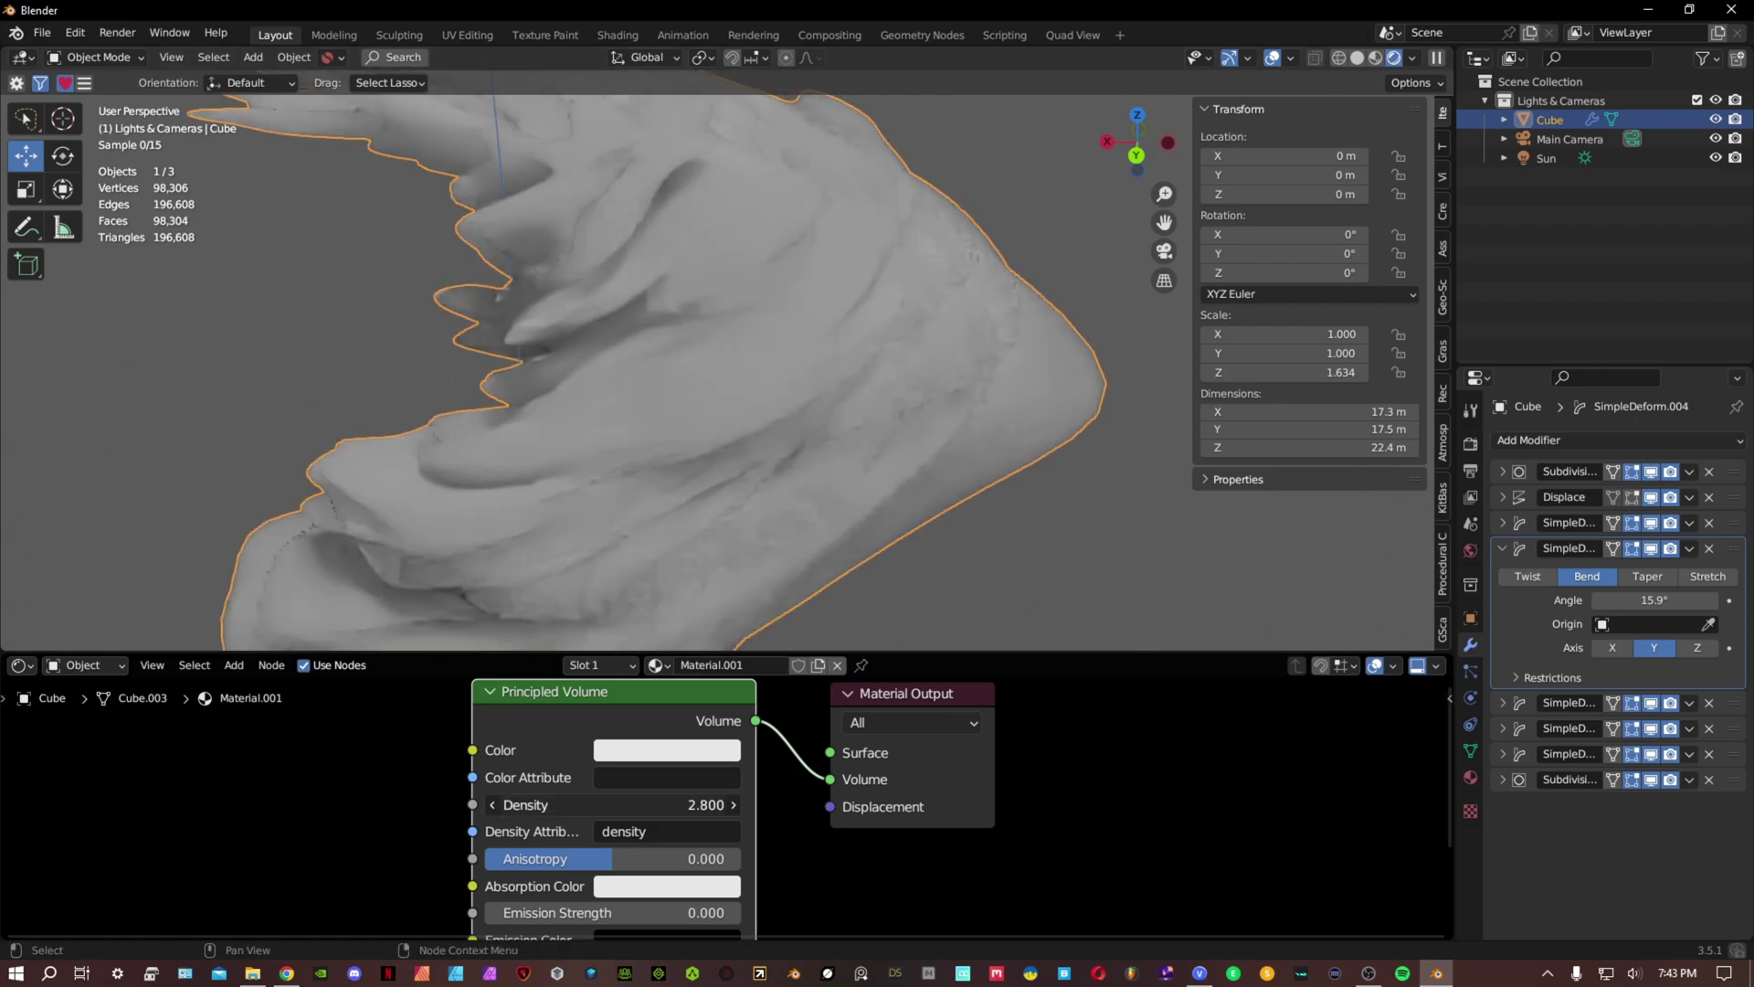
{"action": "left_click_drag", "start_coordinate": [639, 804], "coordinate": [676, 804]}
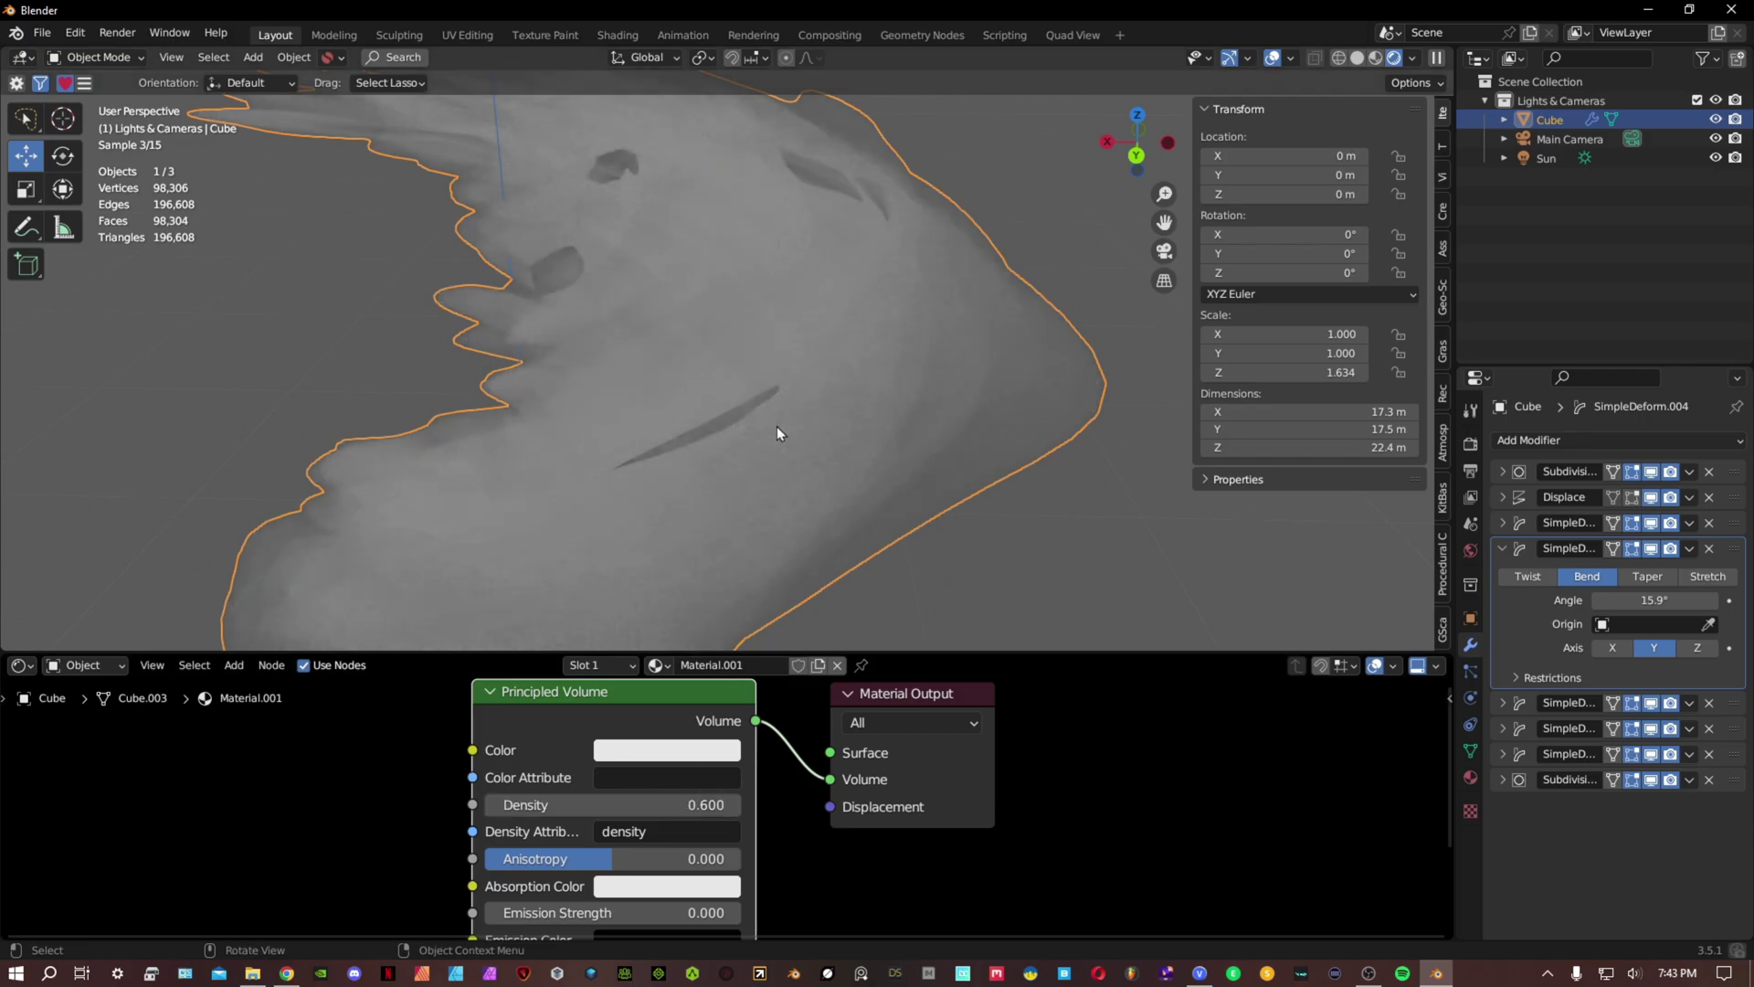
Orbit the viewport to inspect the volumetric funnel.
{"action": "middle_click_drag", "start_coordinate": [777, 426], "coordinate": [717, 416]}
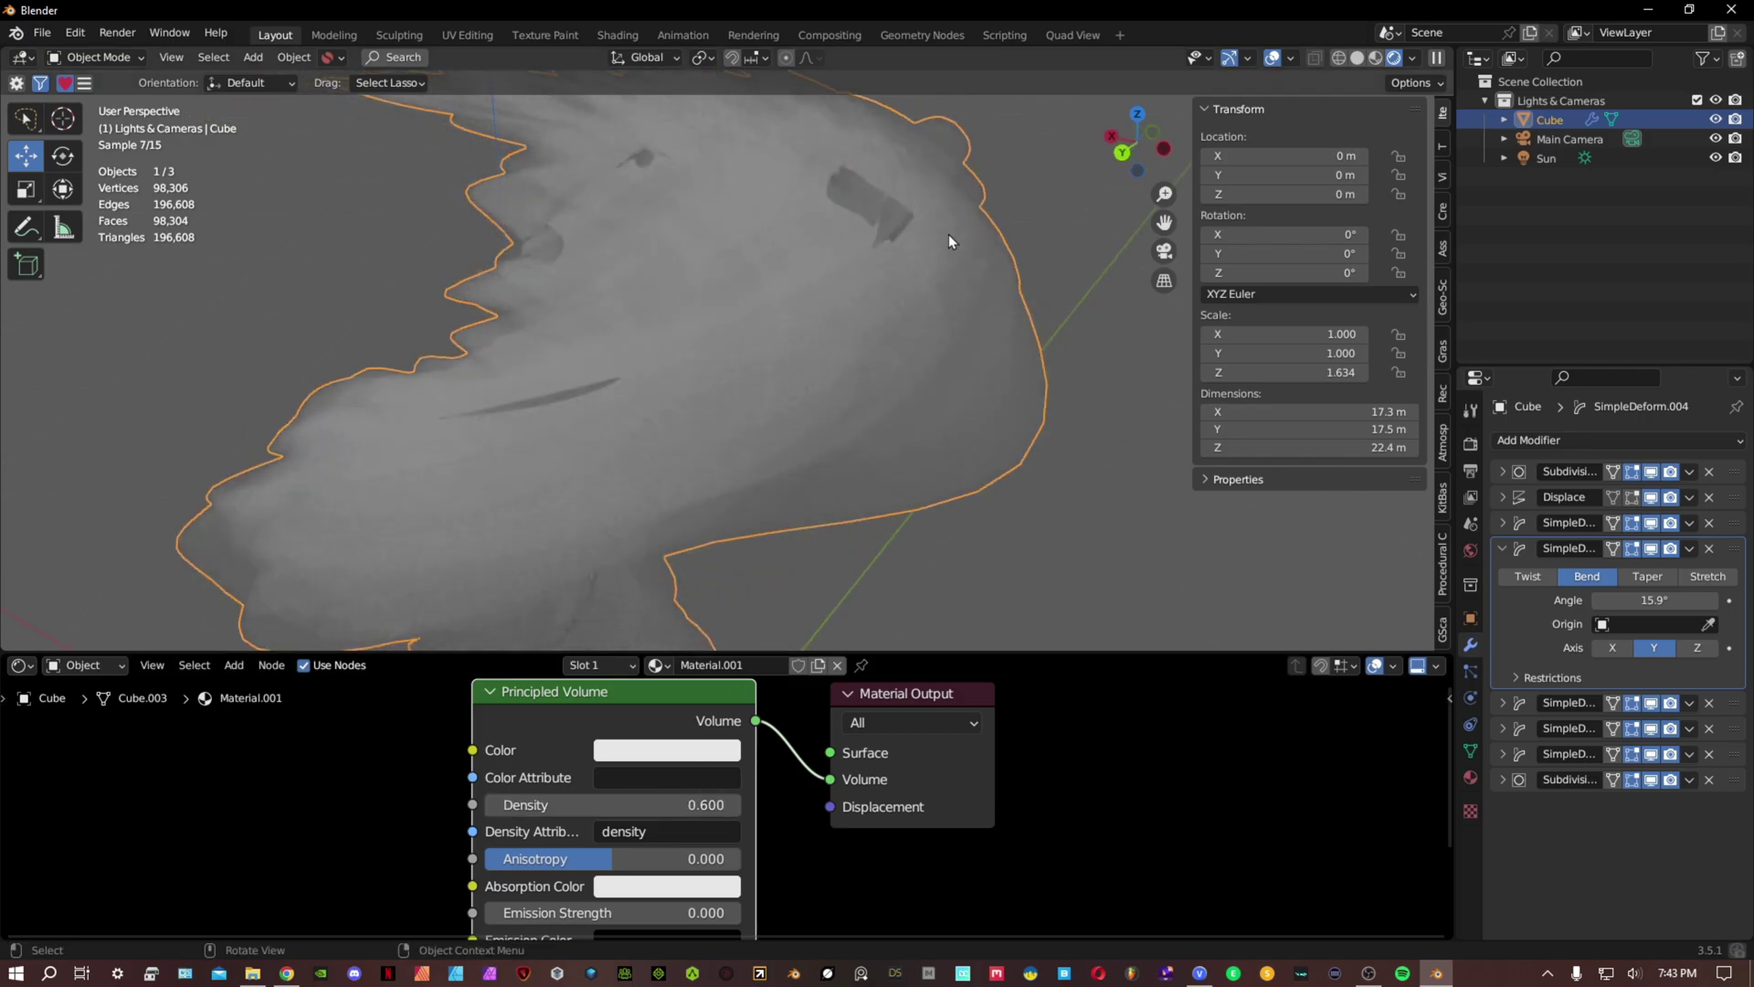
{"action": "middle_click_drag", "start_coordinate": [948, 241], "coordinate": [773, 287]}
{"action": "middle_click_drag", "start_coordinate": [830, 362], "coordinate": [760, 380]}
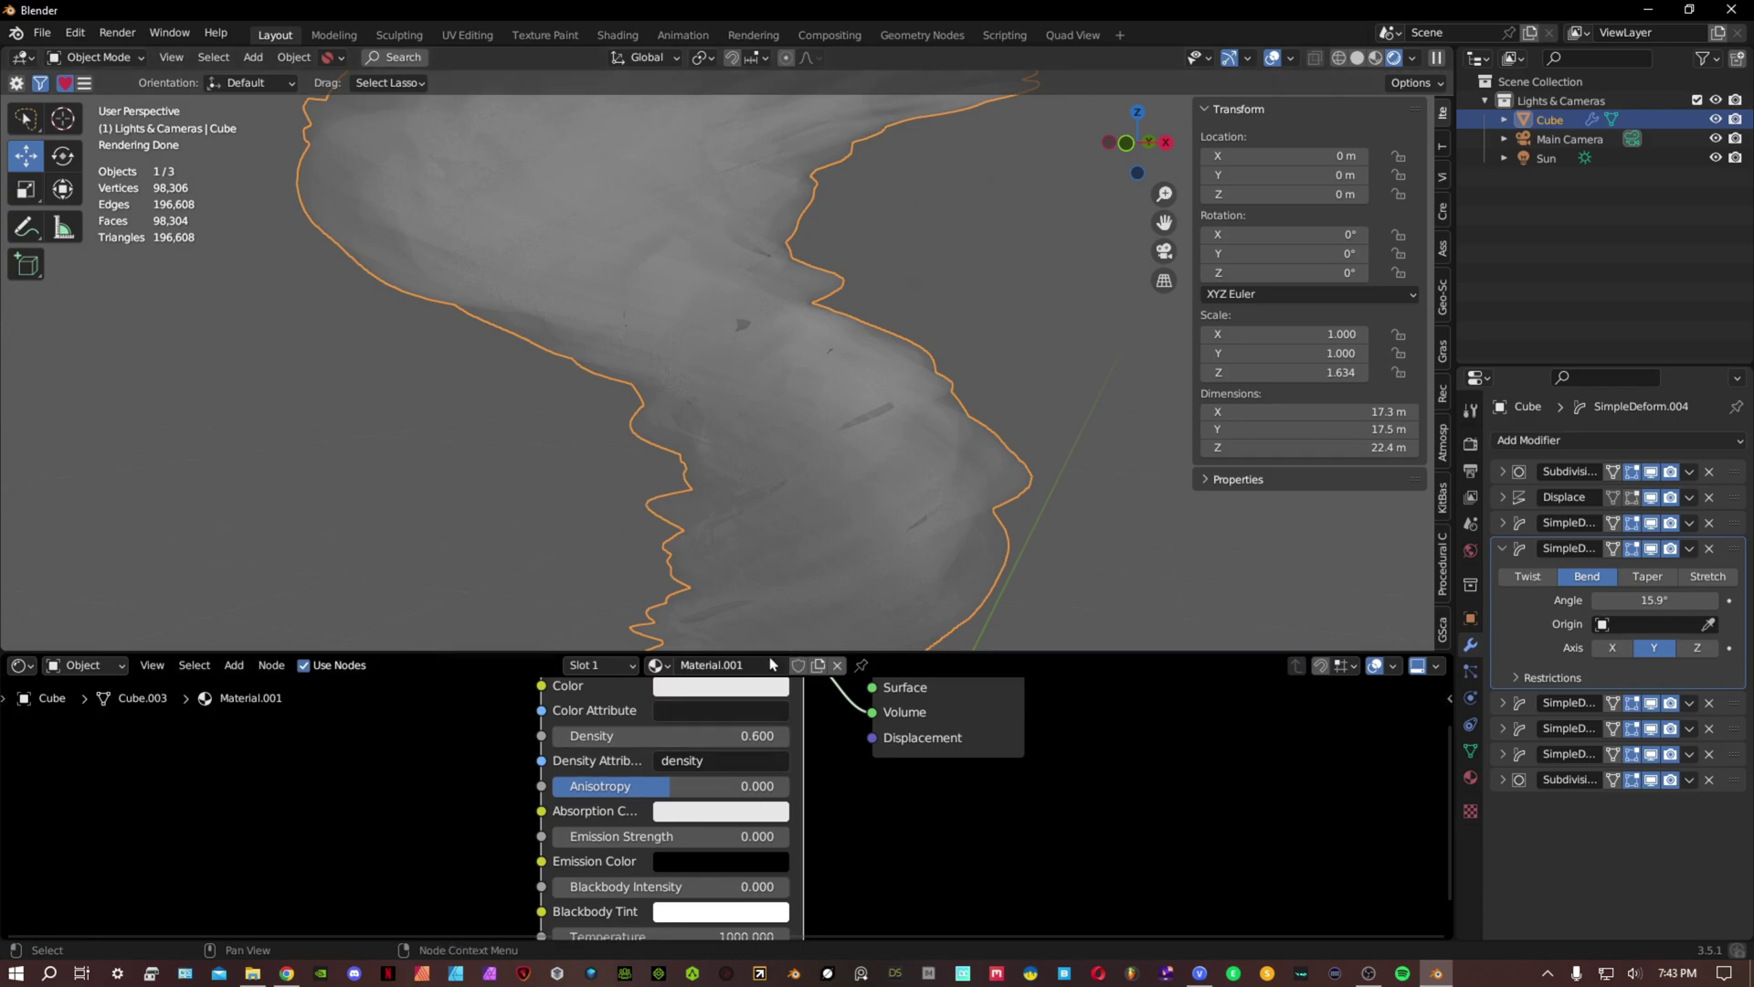
Collapse the bend modifier's panel and the modifier panel above it.
{"action": "scroll", "coordinate": [831, 478], "scroll_direction": "down", "scroll_amount": 8}
{"action": "middle_click_drag", "start_coordinate": [875, 522], "coordinate": [713, 458]}
{"action": "scroll", "coordinate": [831, 452], "scroll_direction": "up", "scroll_amount": 5}
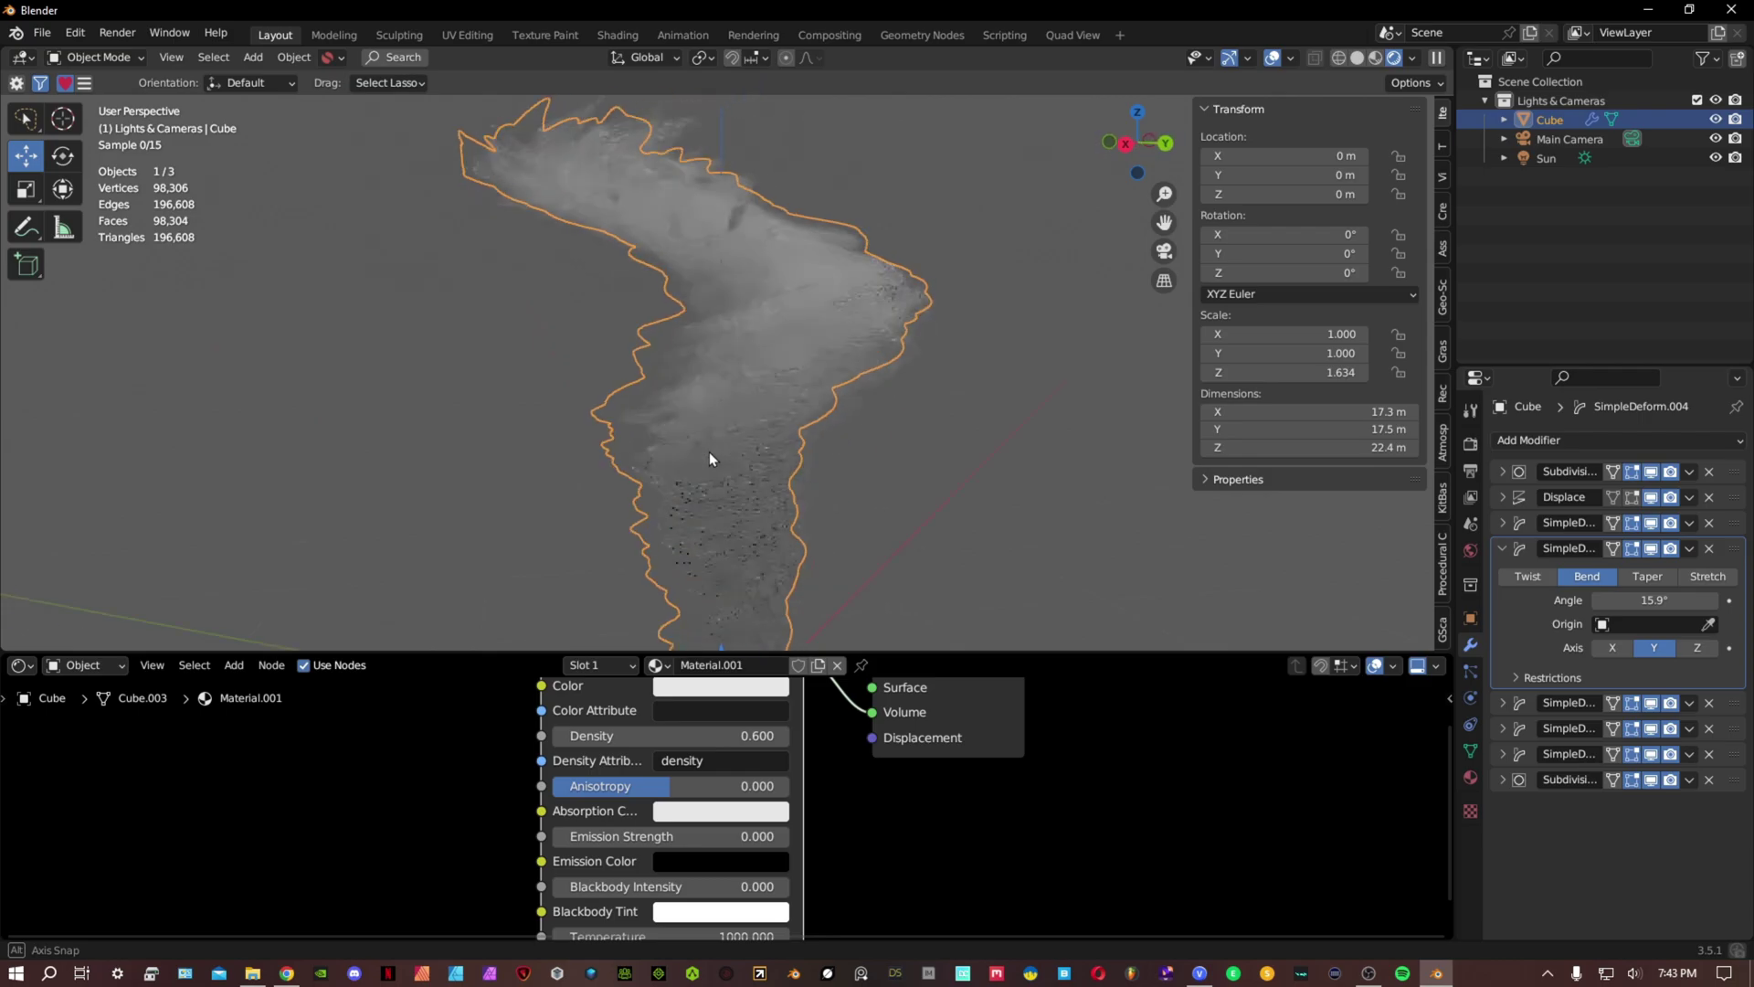
{"action": "left_click", "coordinate": [1505, 550]}
{"action": "left_click", "coordinate": [1505, 550]}
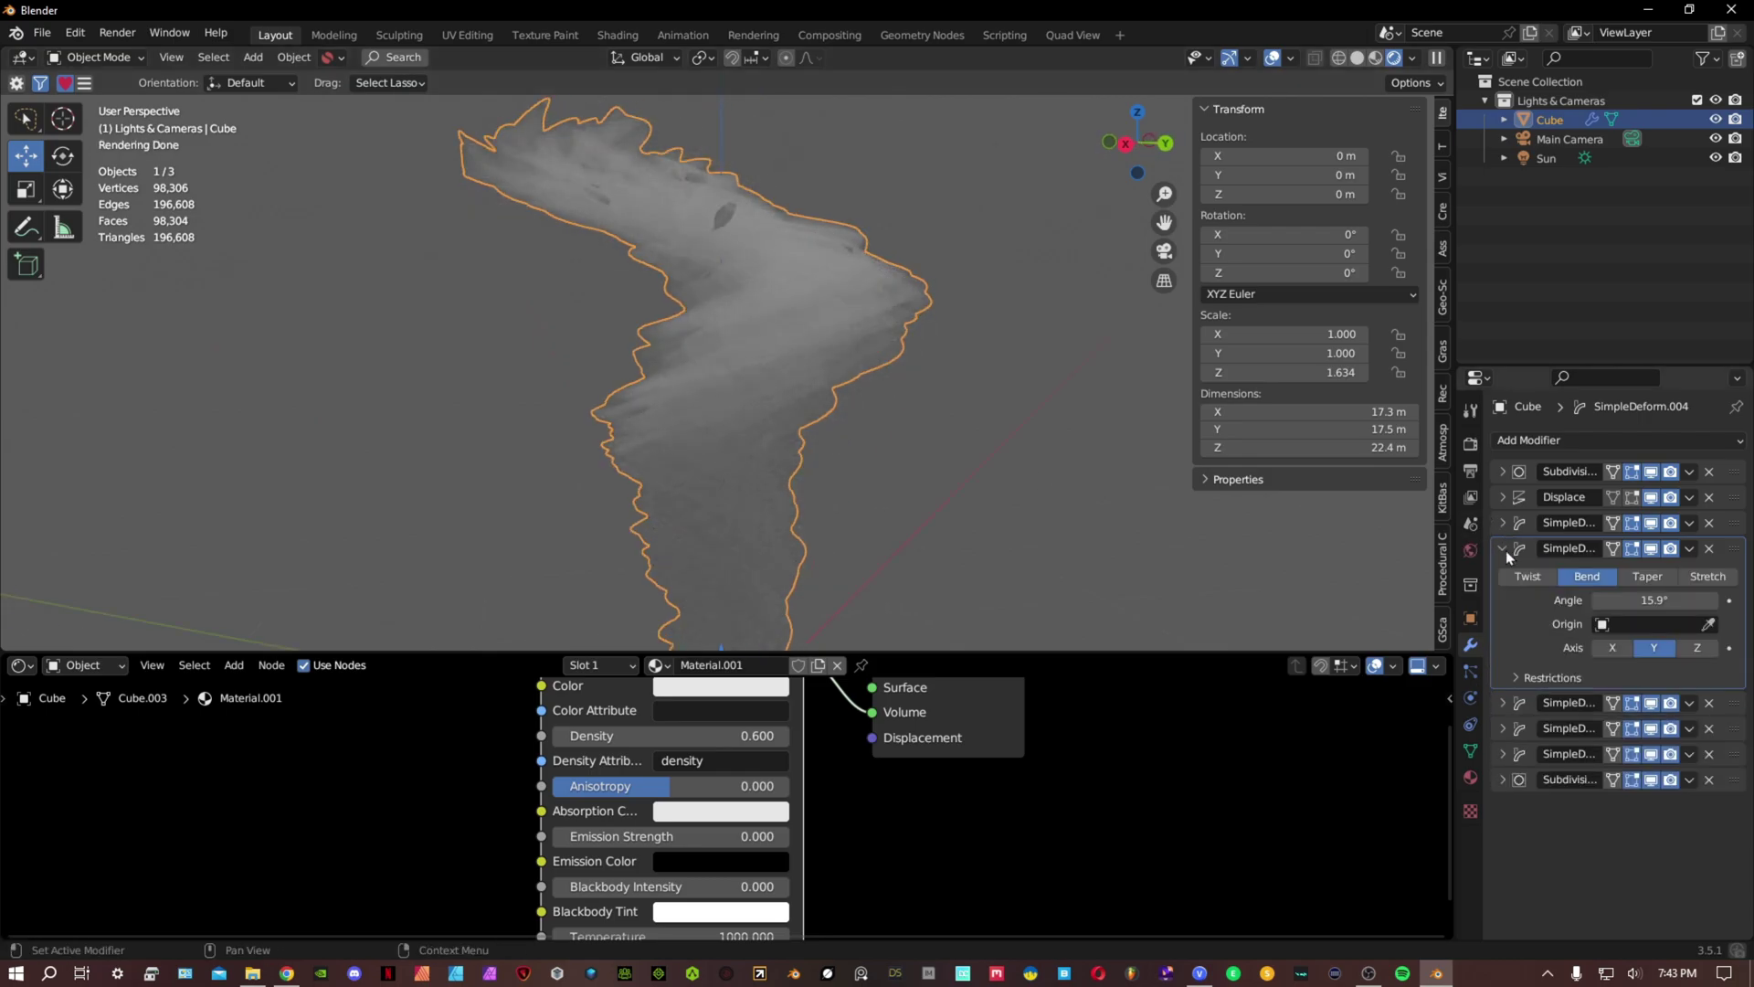
{"action": "left_click", "coordinate": [1506, 550]}
{"action": "left_click", "coordinate": [1506, 525]}
{"action": "left_click", "coordinate": [1506, 524]}
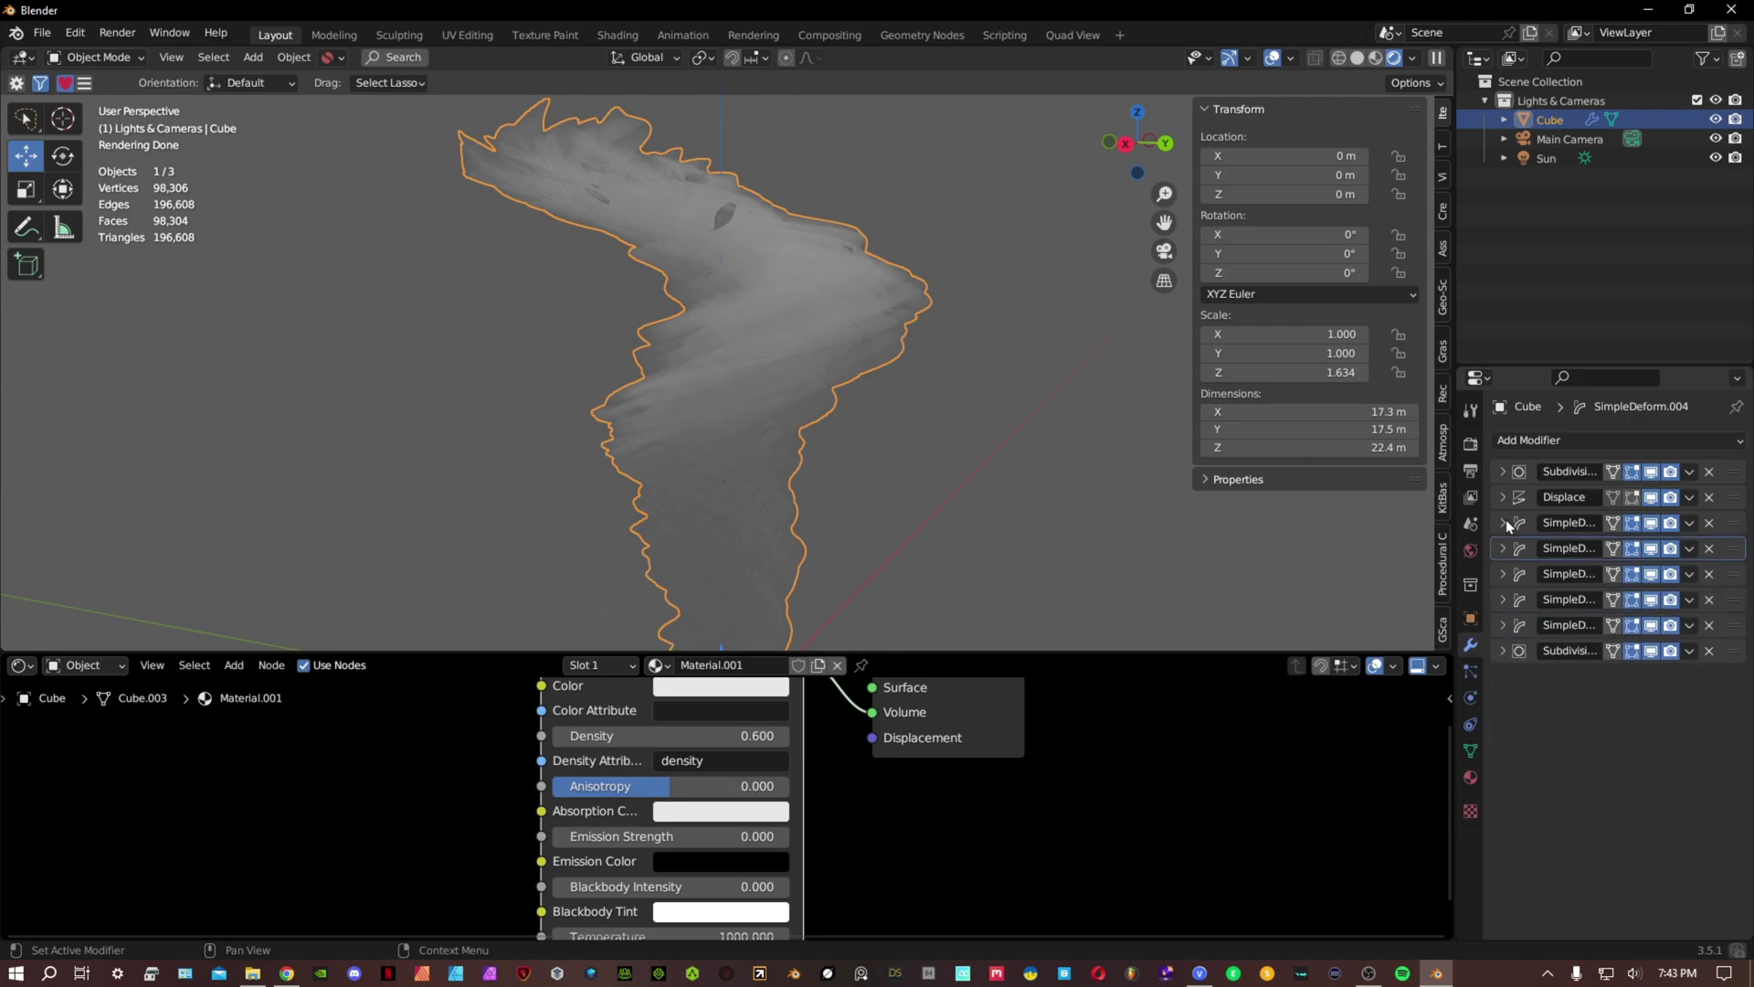